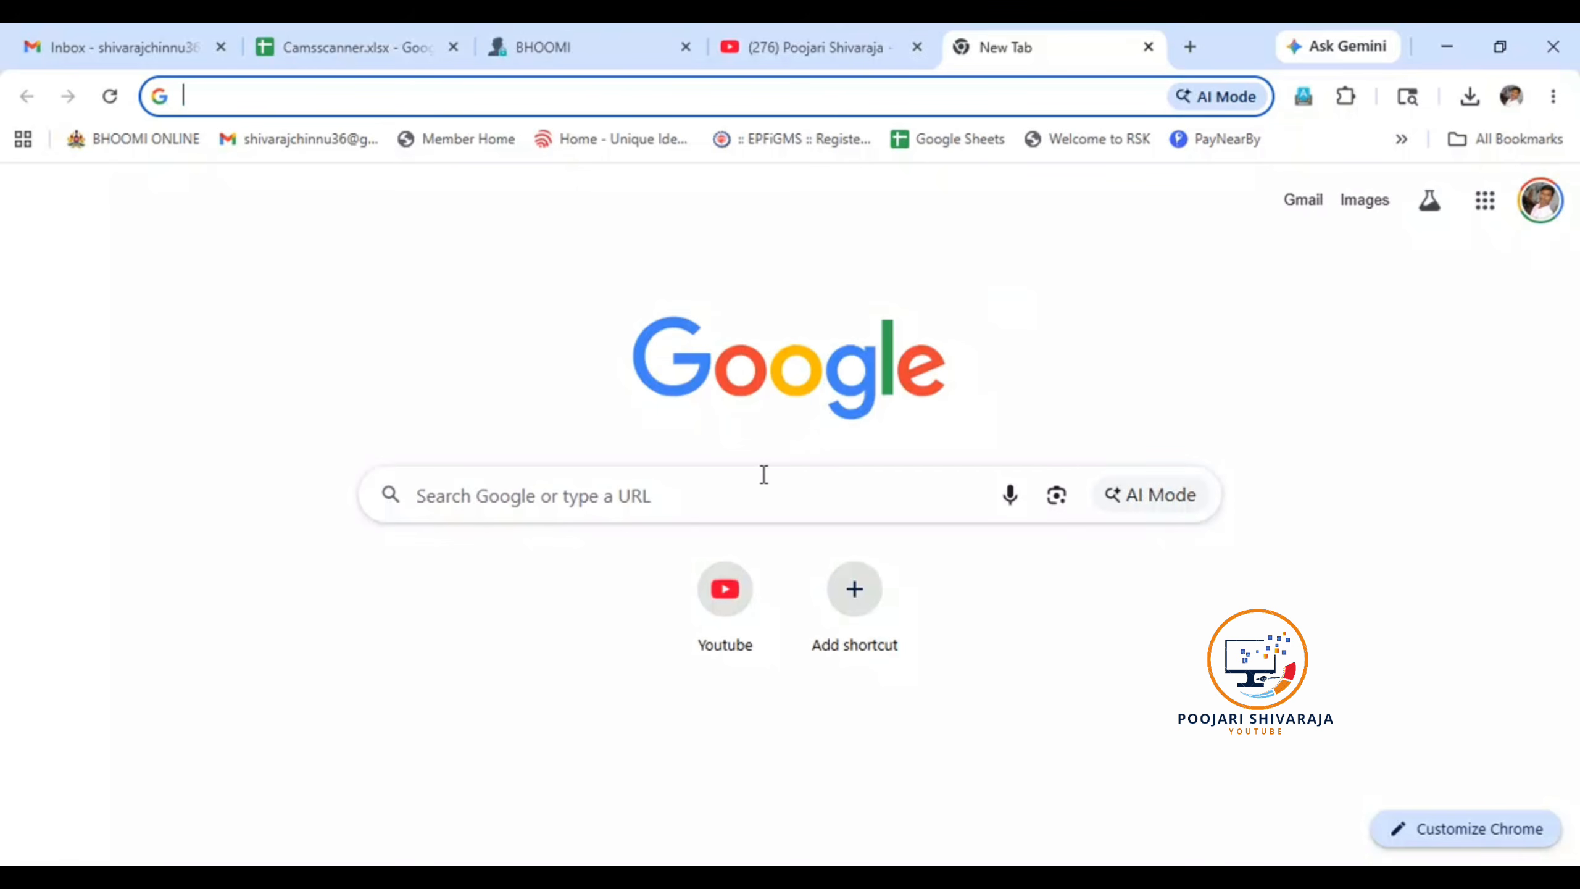
# Search Google for 'prize money 2026' using the suggestion and reach the swd.karnataka.gov.in site
pyautogui.click(697, 500)
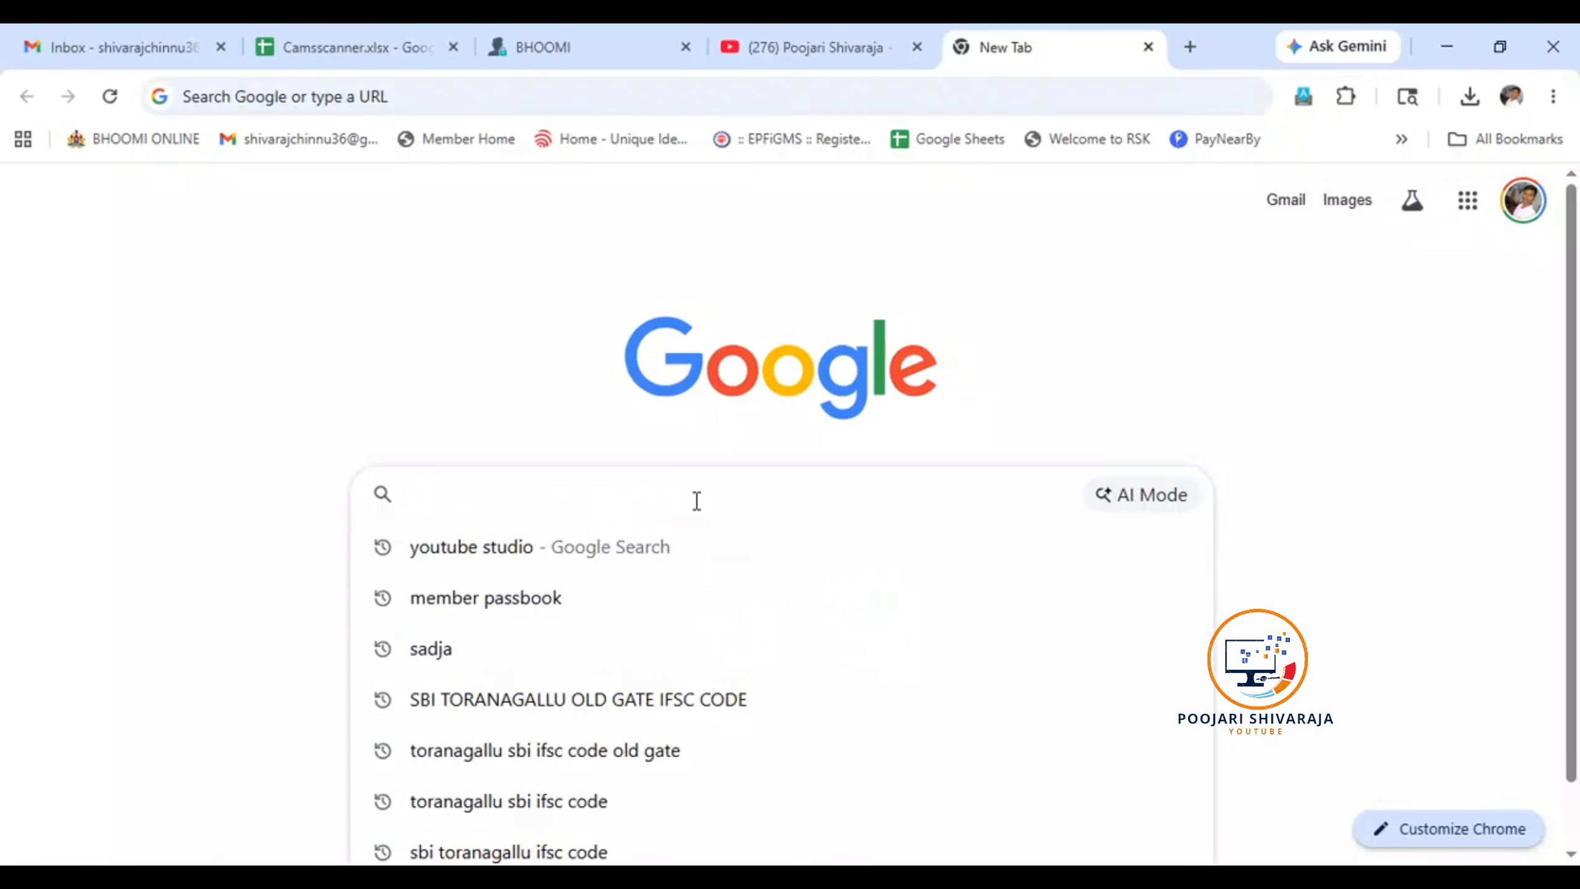
pyautogui.write('prize money 2026')
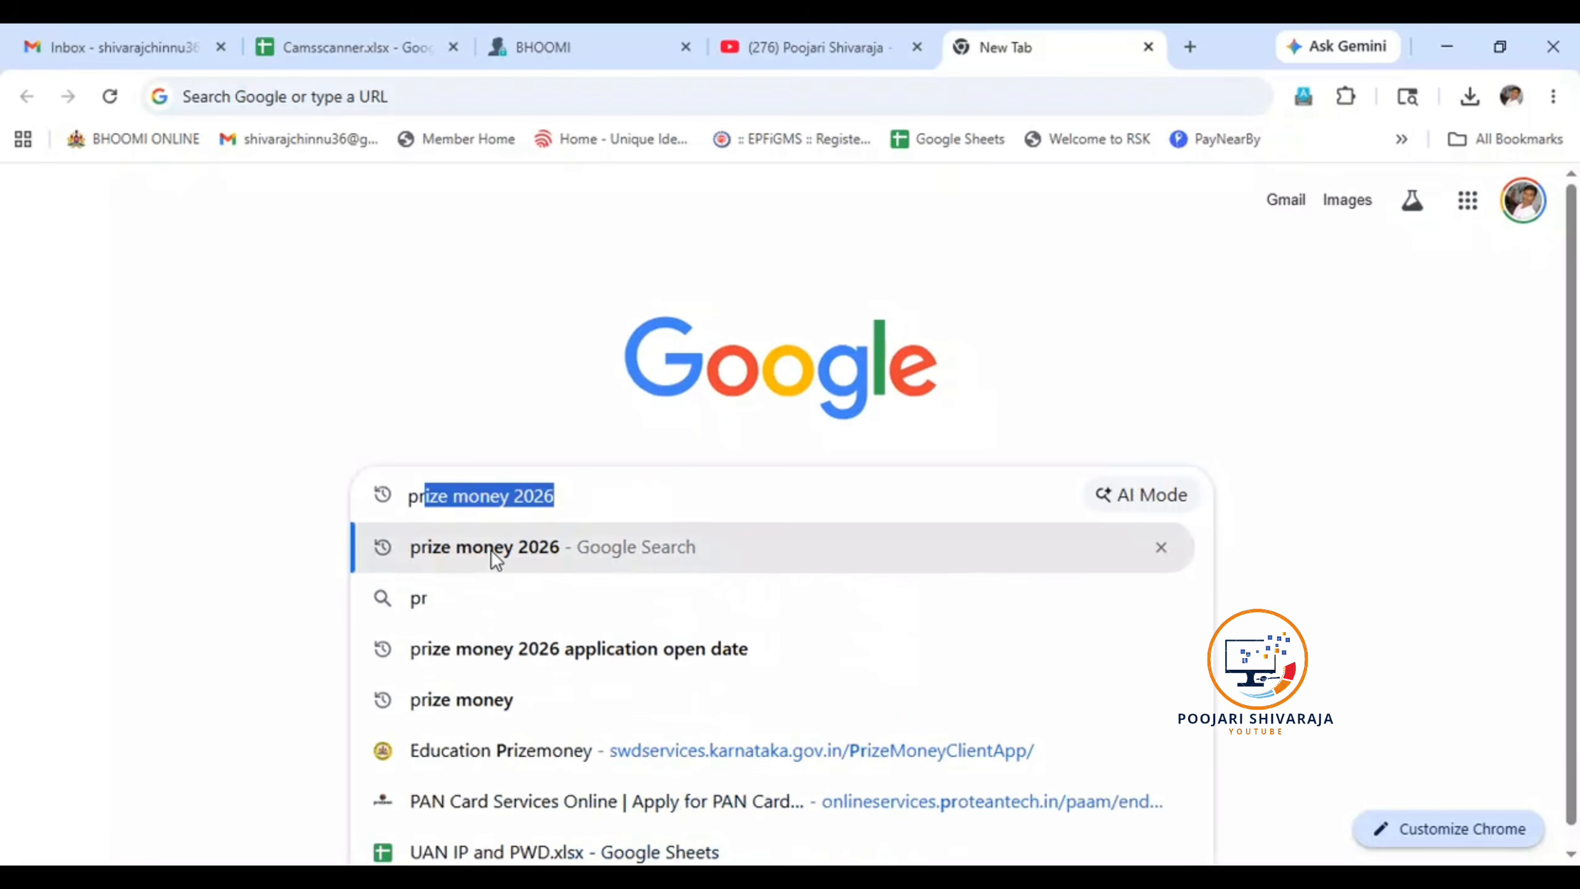
pyautogui.click(492, 548)
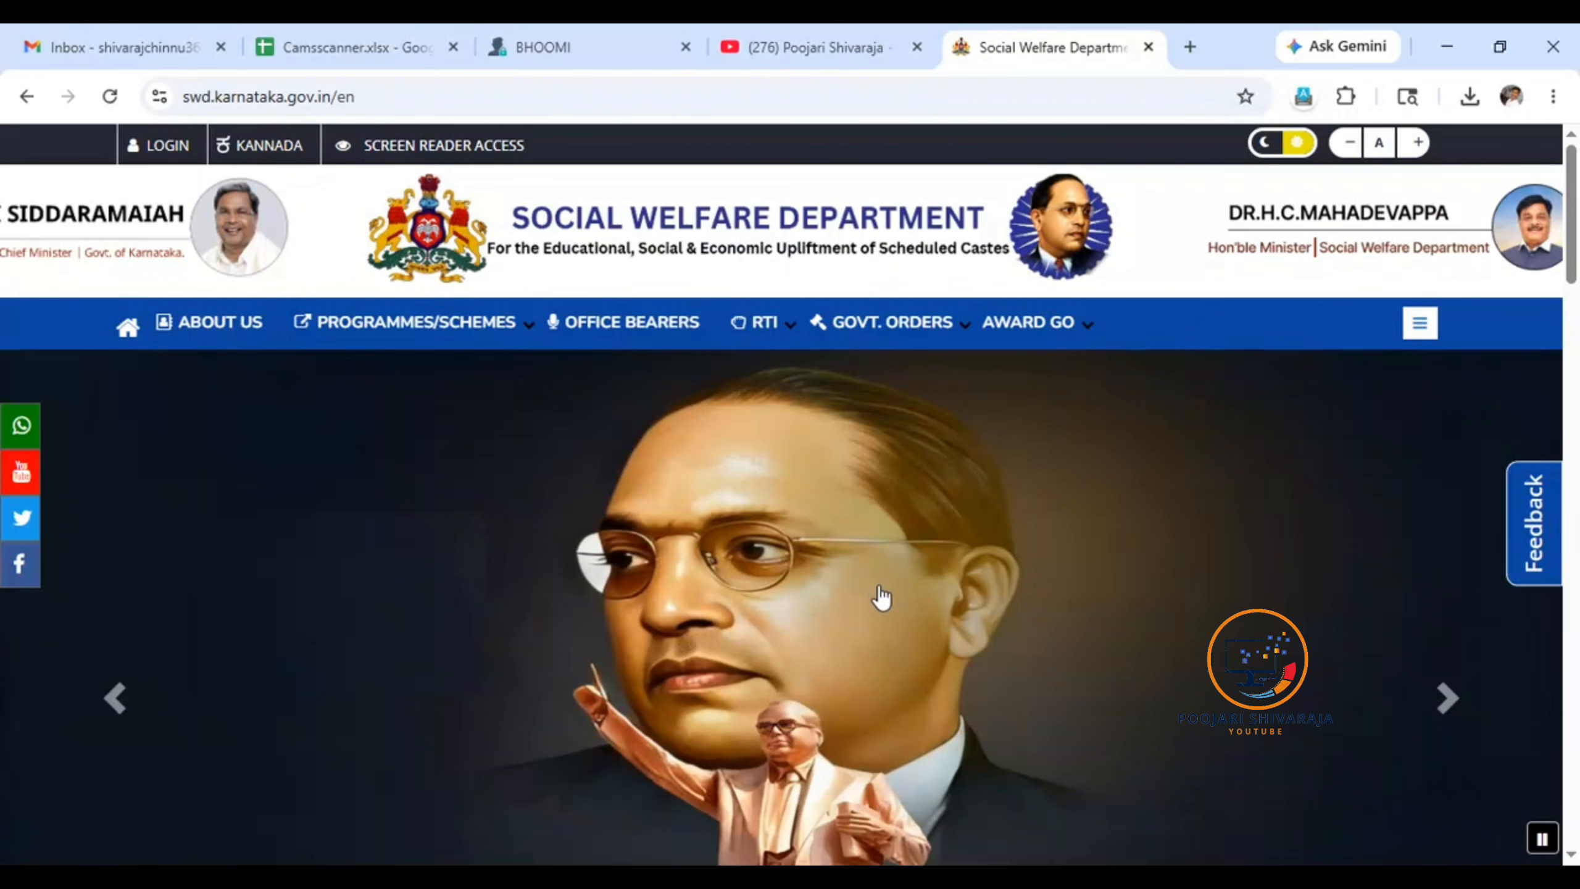
# Open the Prize Money card under Our Schemes, launching the PrizeMoneyClientApp in a new tab
pyautogui.scroll(-5, 882, 601)
pyautogui.scroll(-3, 878, 607)
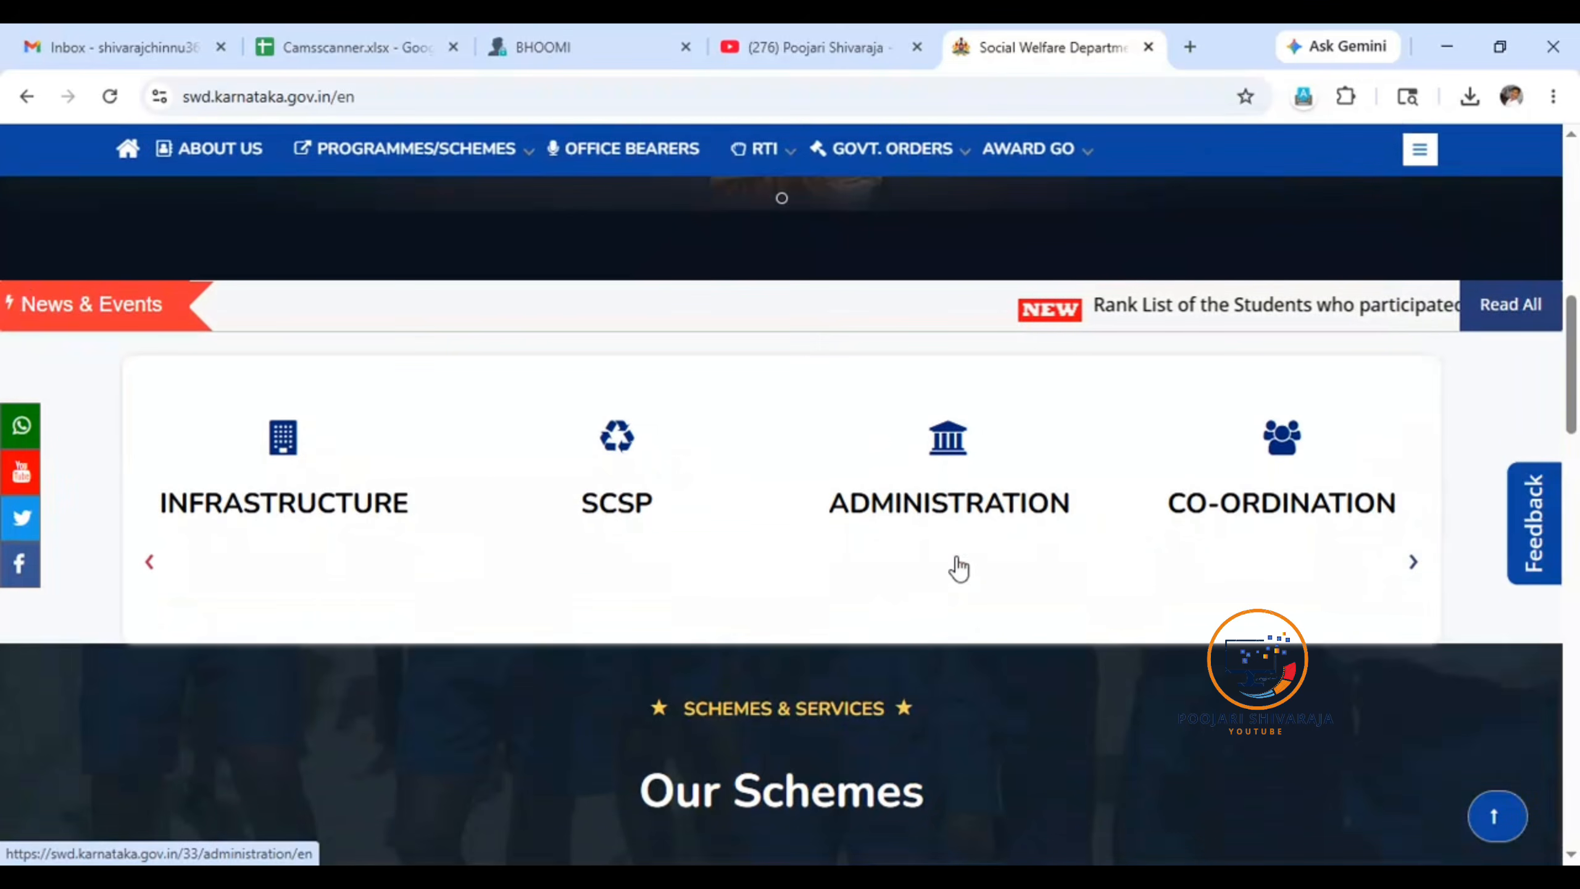
pyautogui.scroll(-1, 951, 564)
pyautogui.scroll(-2, 888, 650)
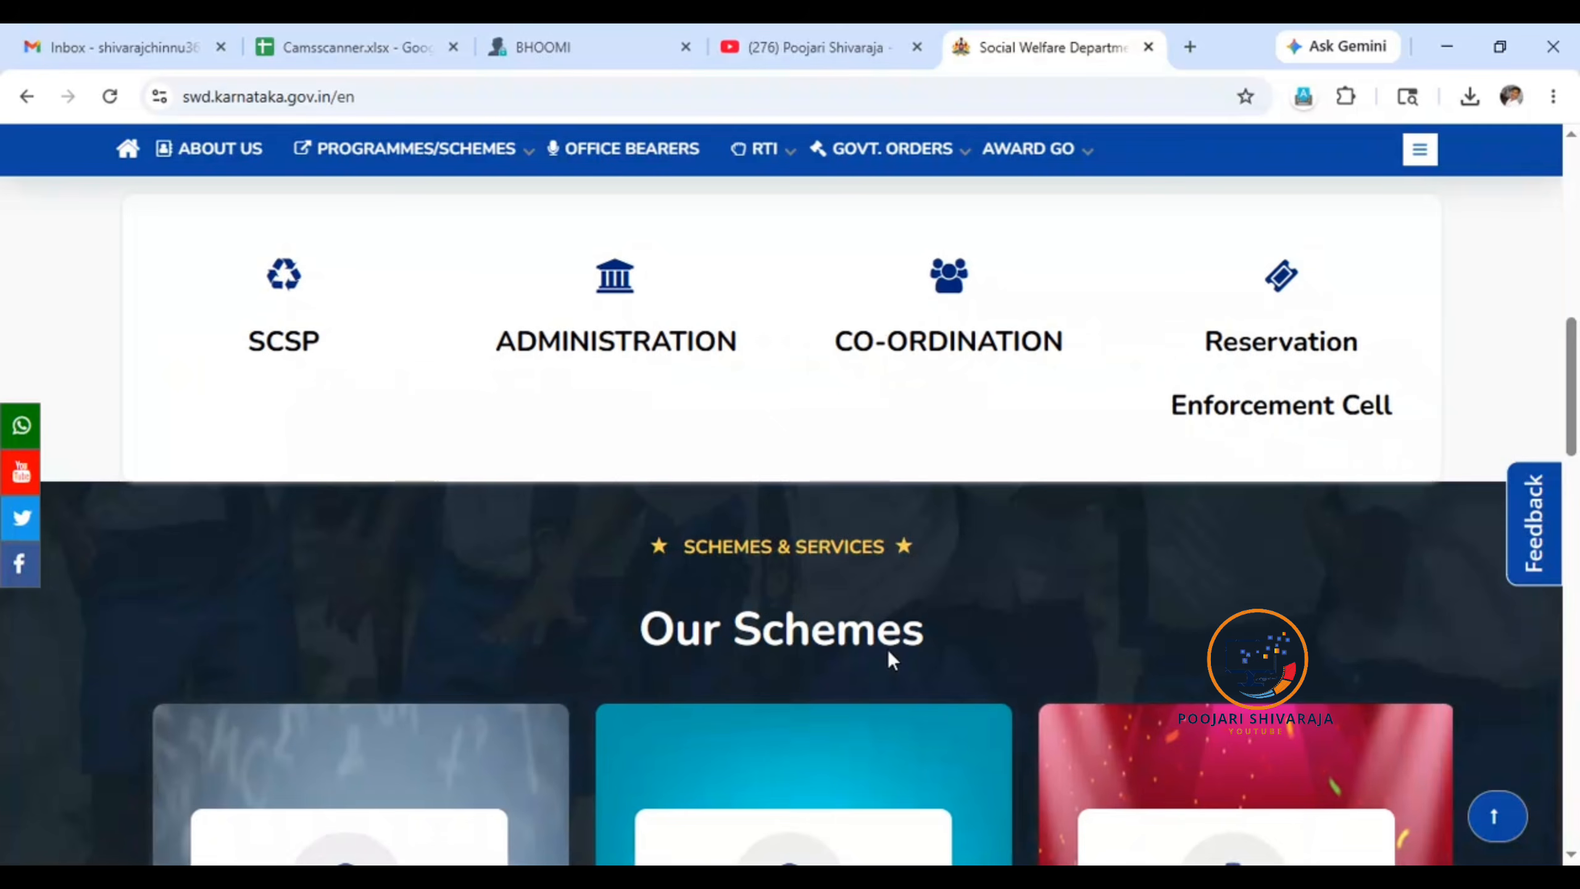
pyautogui.scroll(-5, 887, 650)
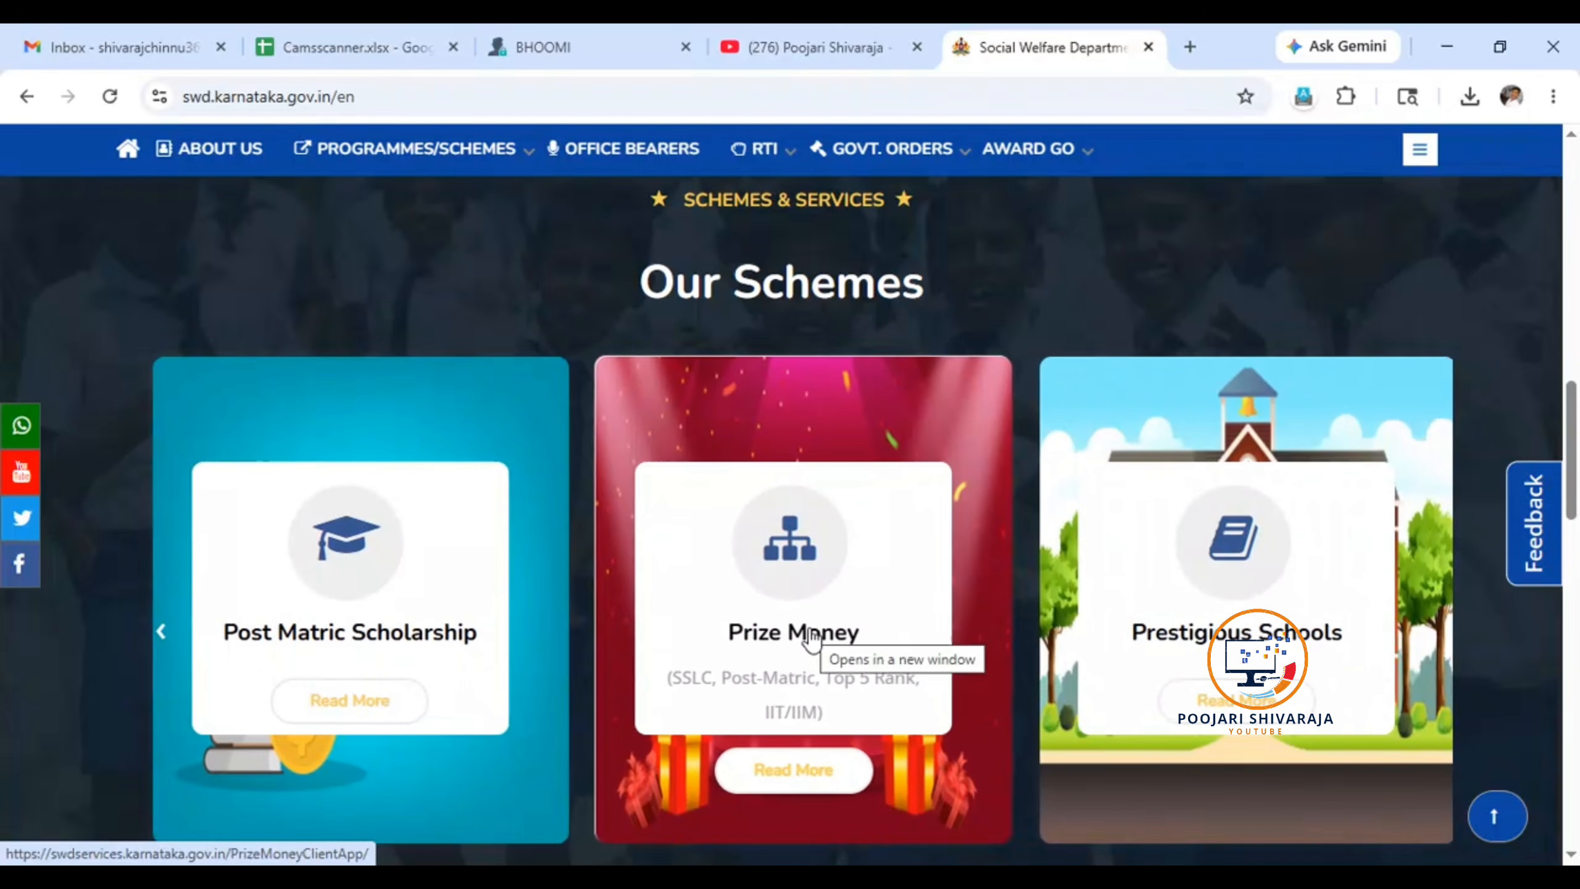
pyautogui.click(811, 636)
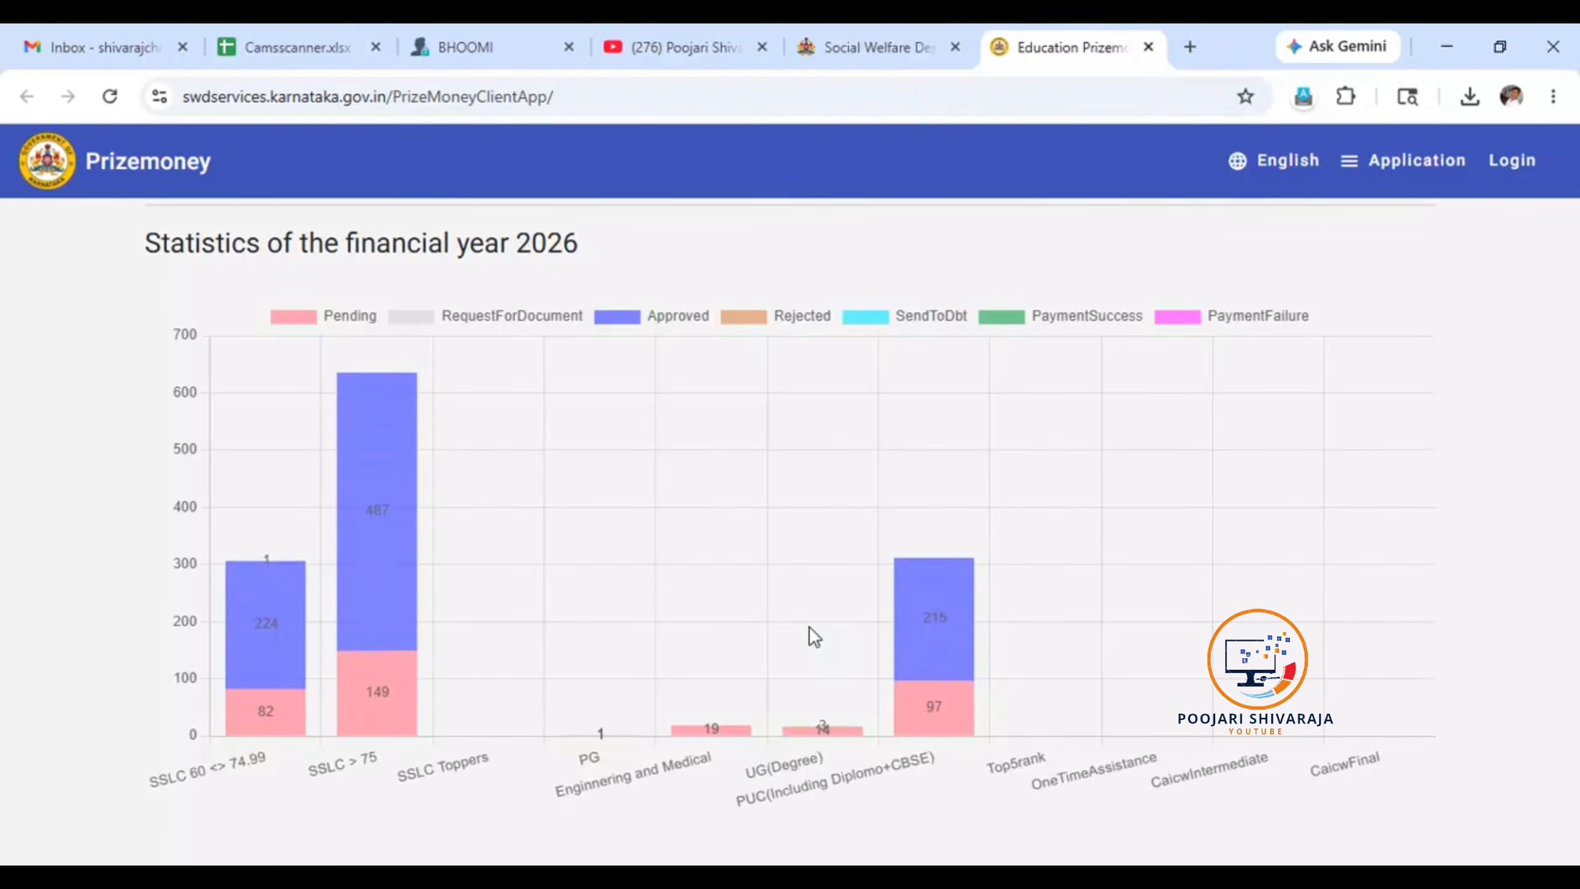
# Start a new registration via Application > Register and choose the Postmetric scheme
pyautogui.click(1426, 173)
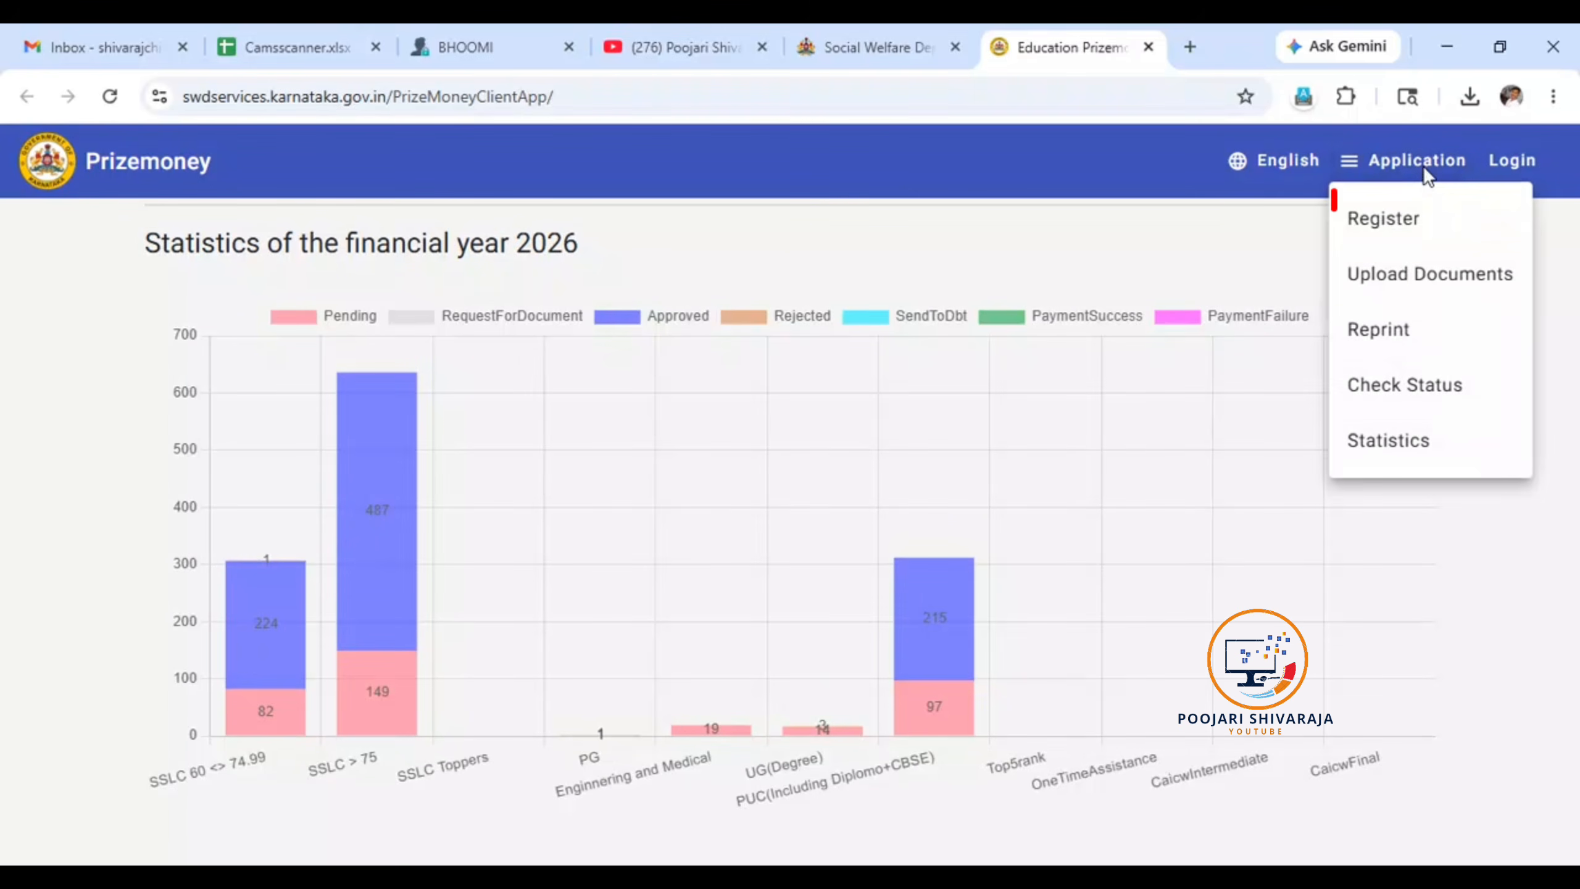
pyautogui.click(1413, 221)
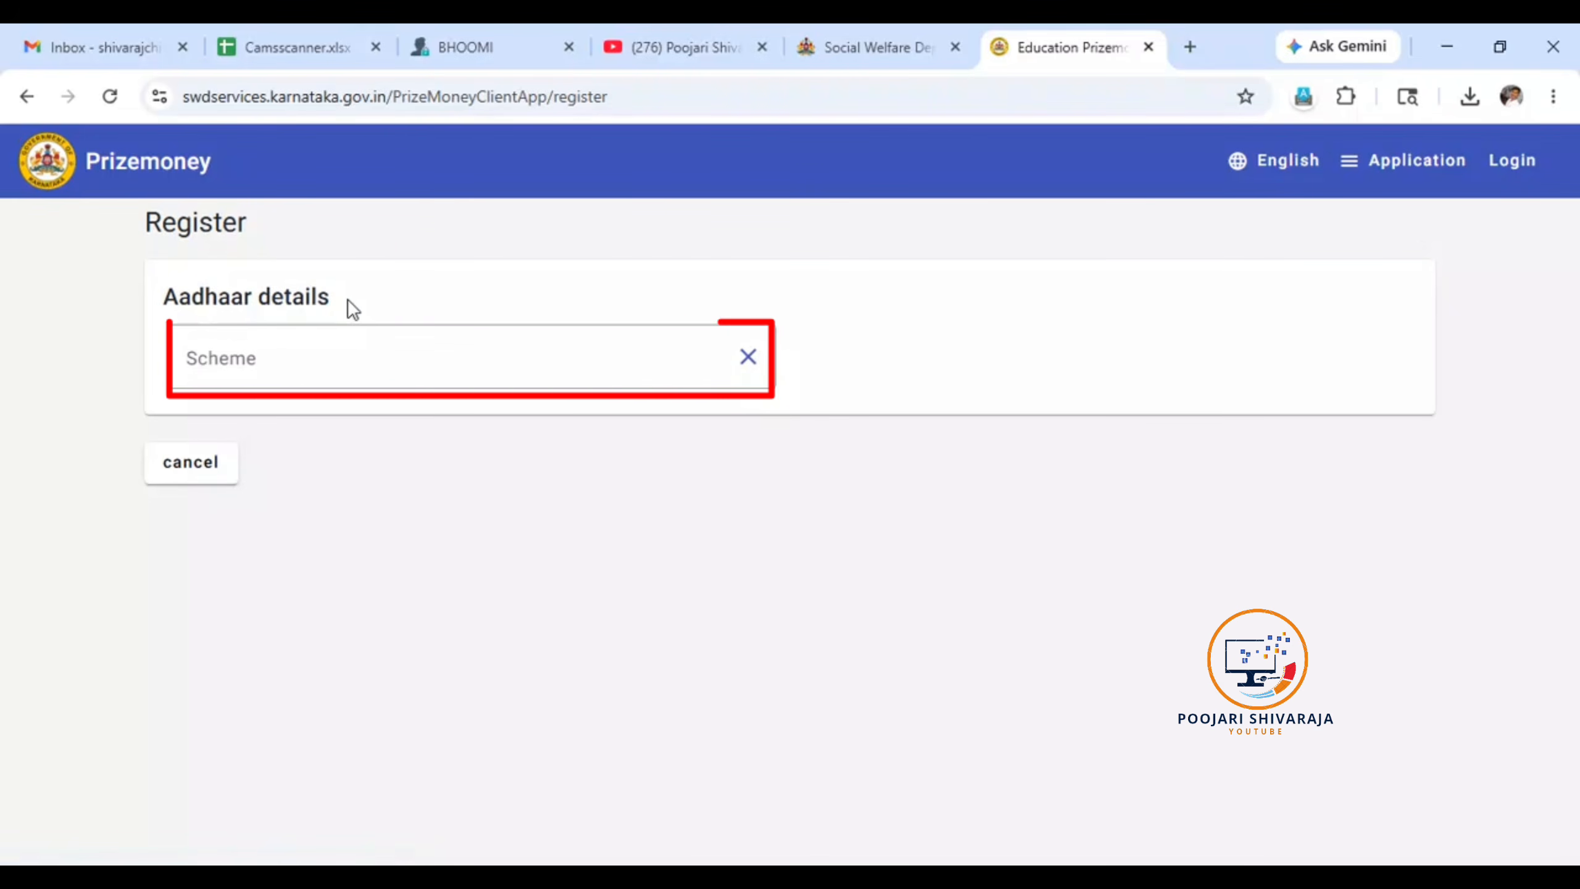
pyautogui.click(263, 358)
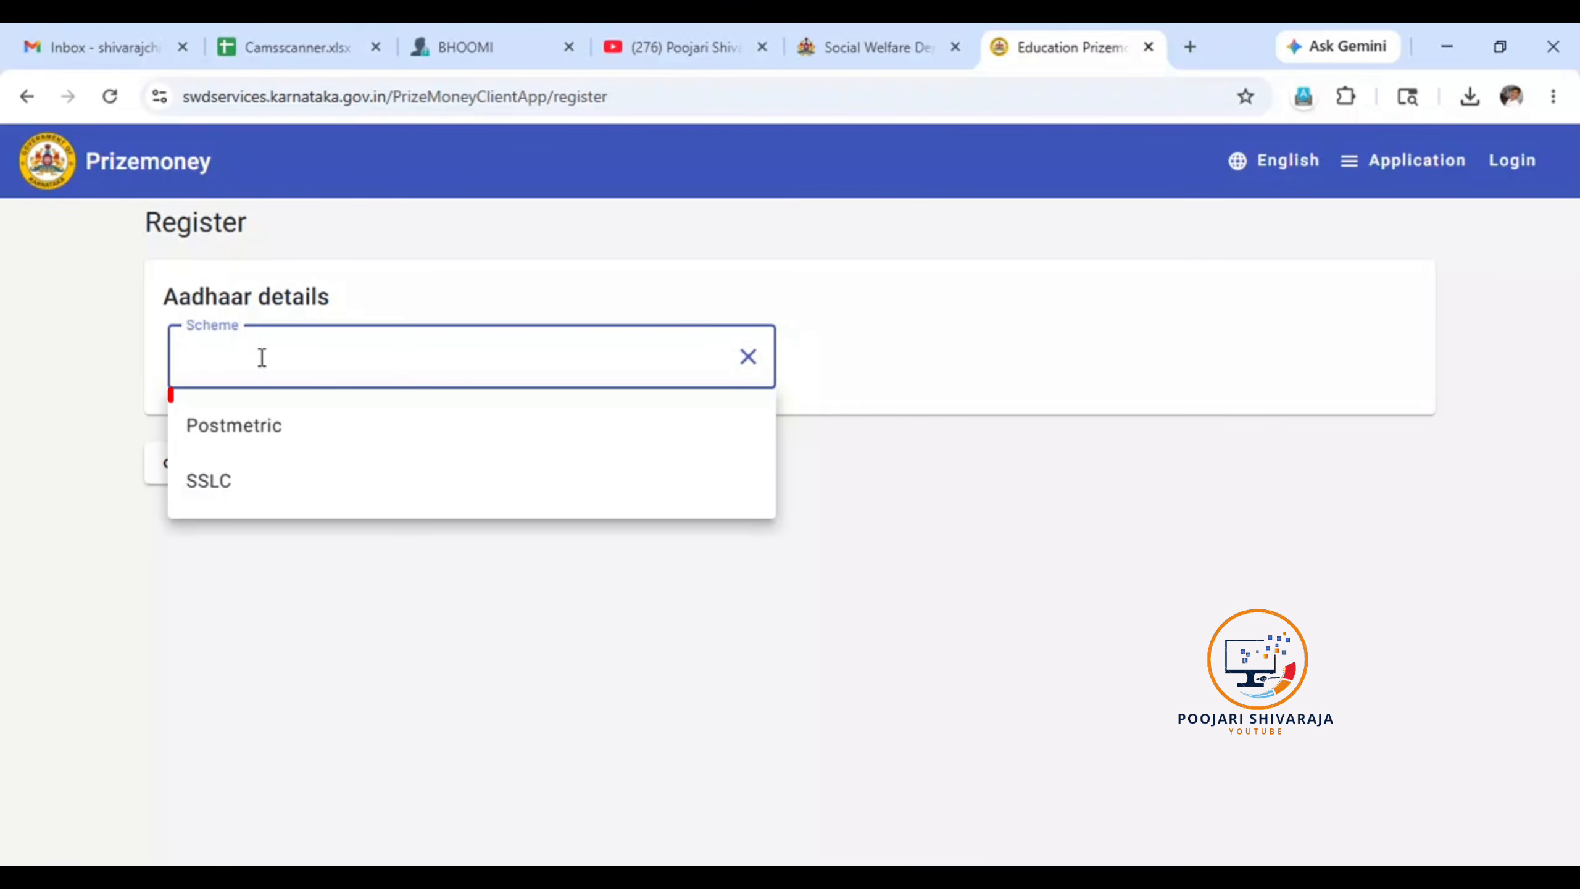
pyautogui.click(311, 429)
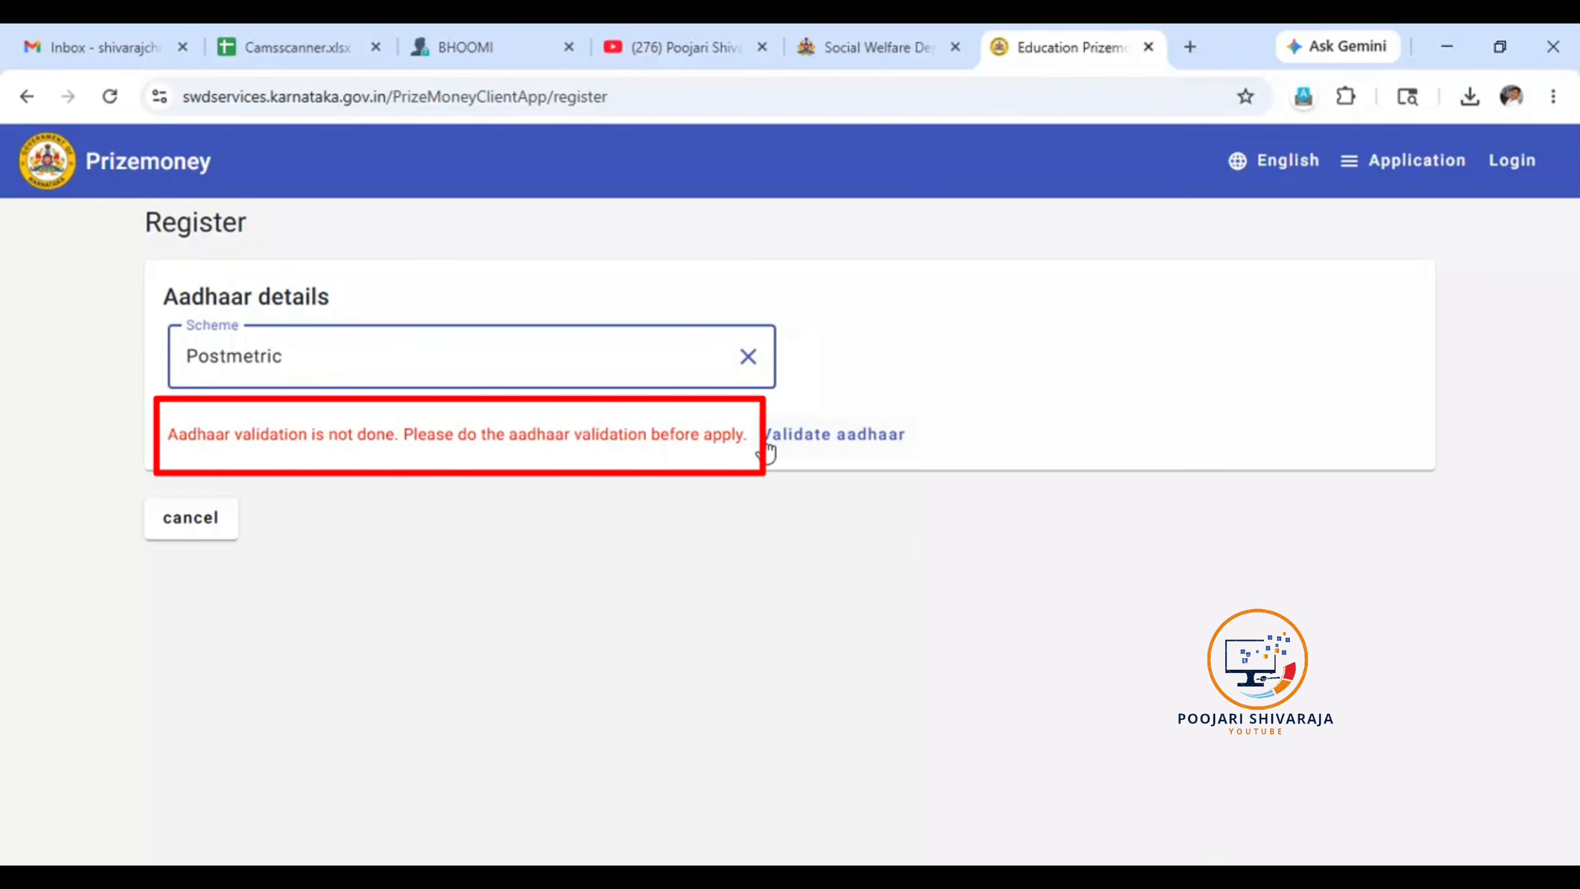
# Enter the saved Aadhaar number, give e-KYC consent, and request an OTP
pyautogui.click(870, 443)
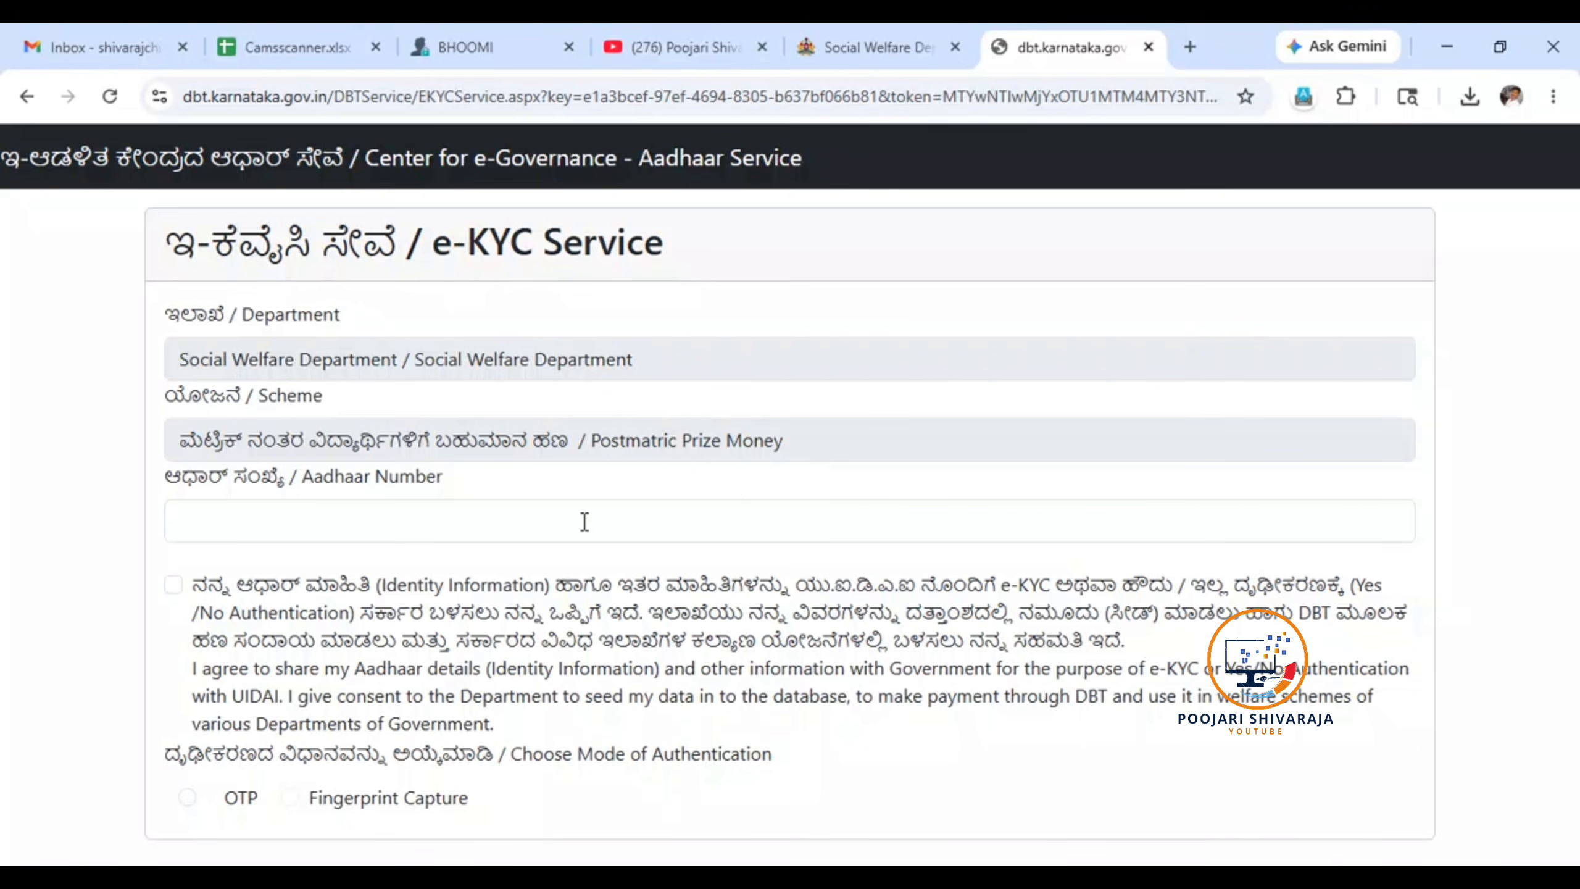
pyautogui.click(281, 529)
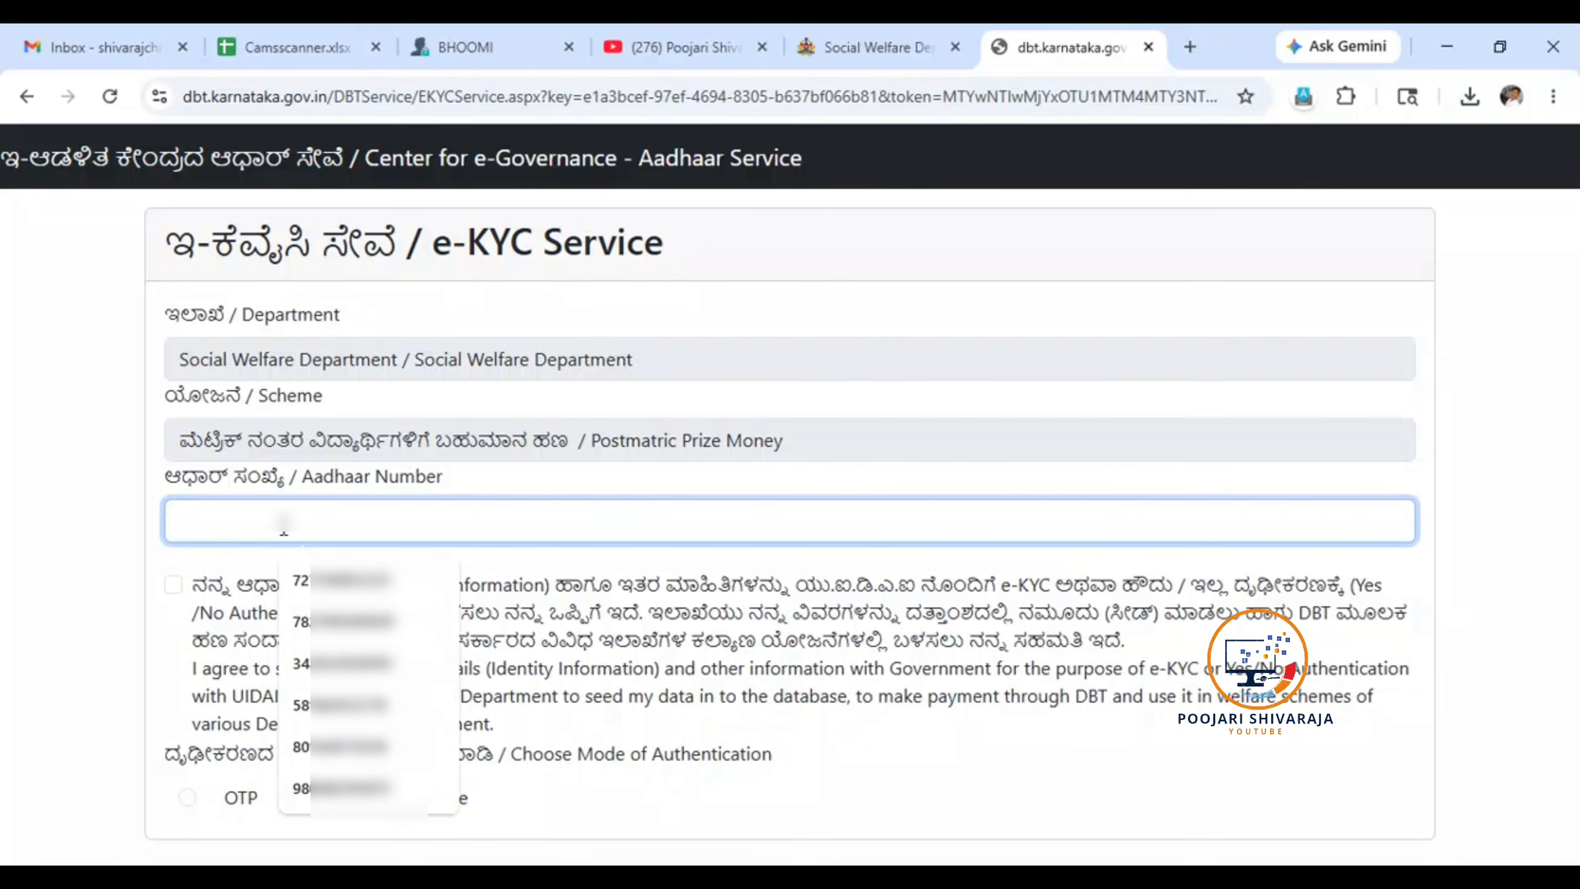
pyautogui.click(348, 620)
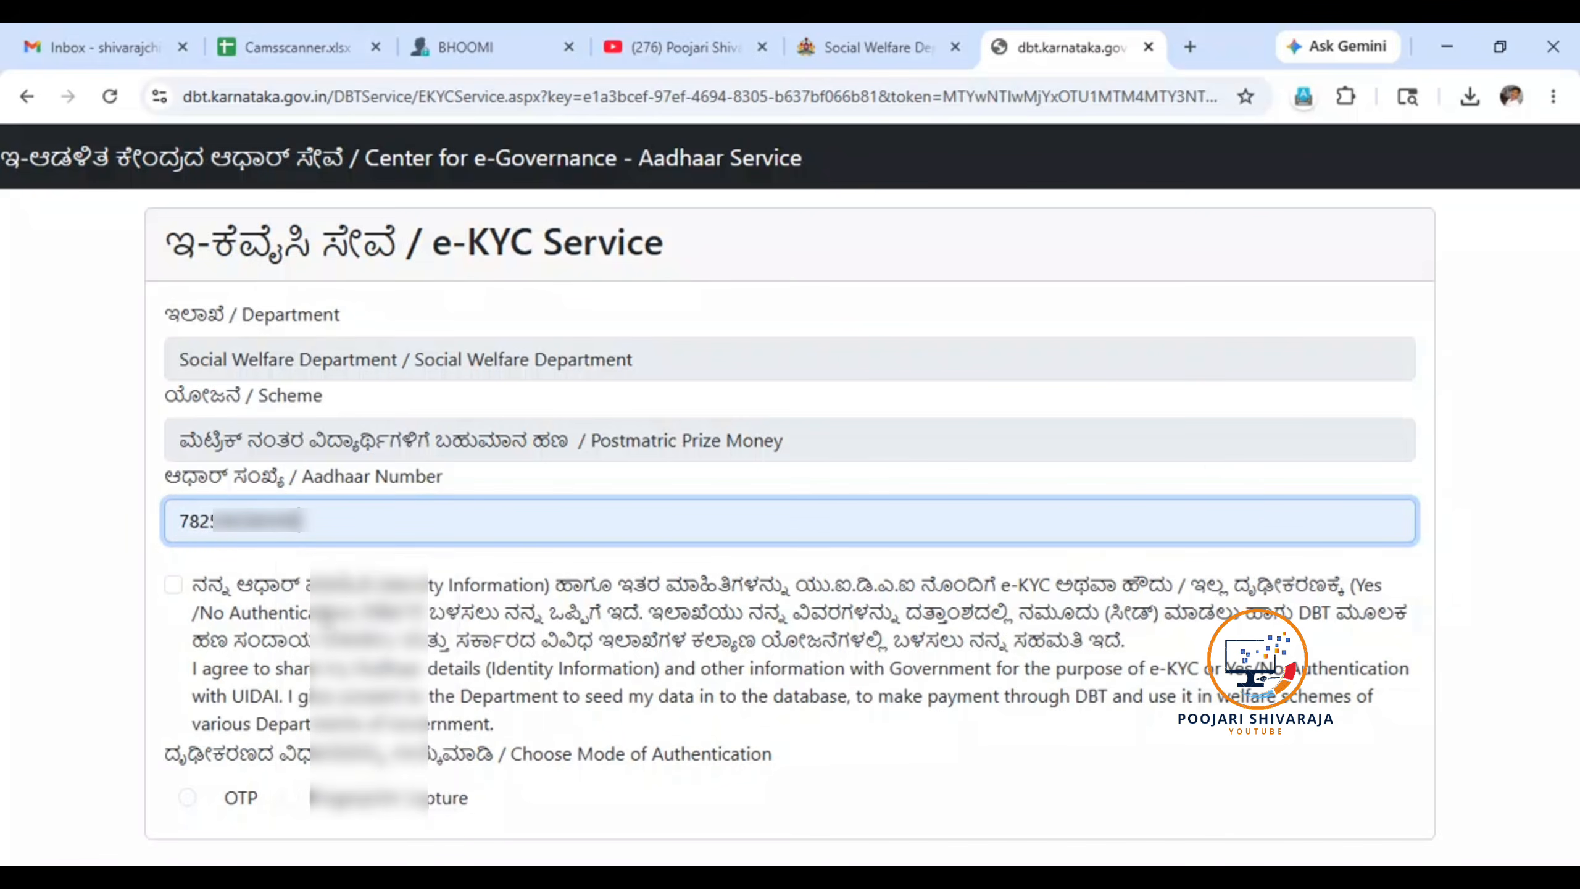
pyautogui.click(173, 587)
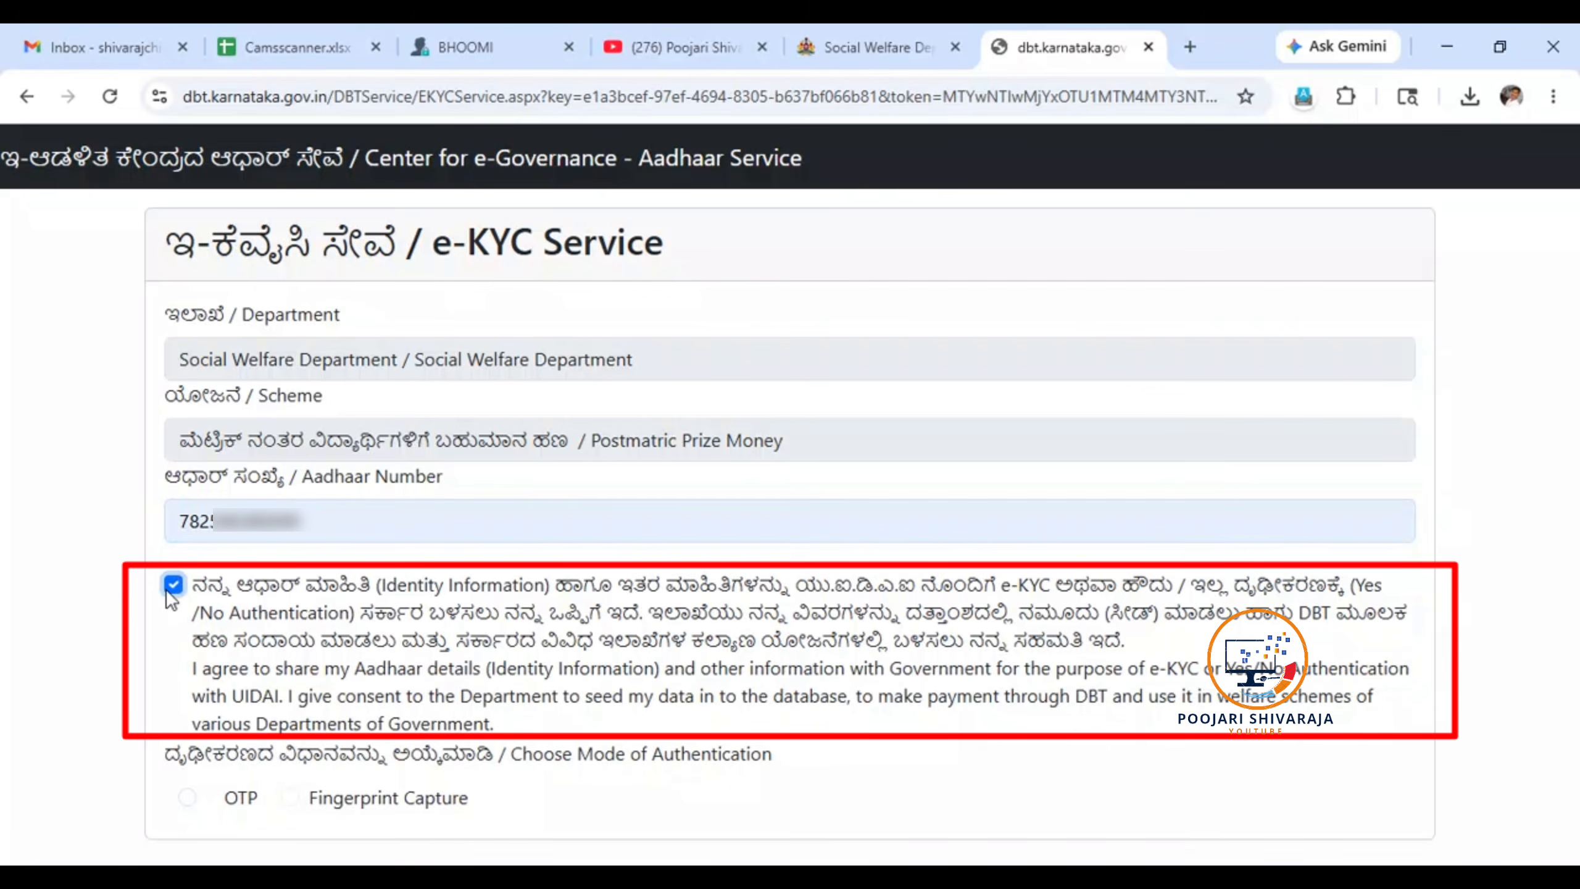
pyautogui.click(188, 800)
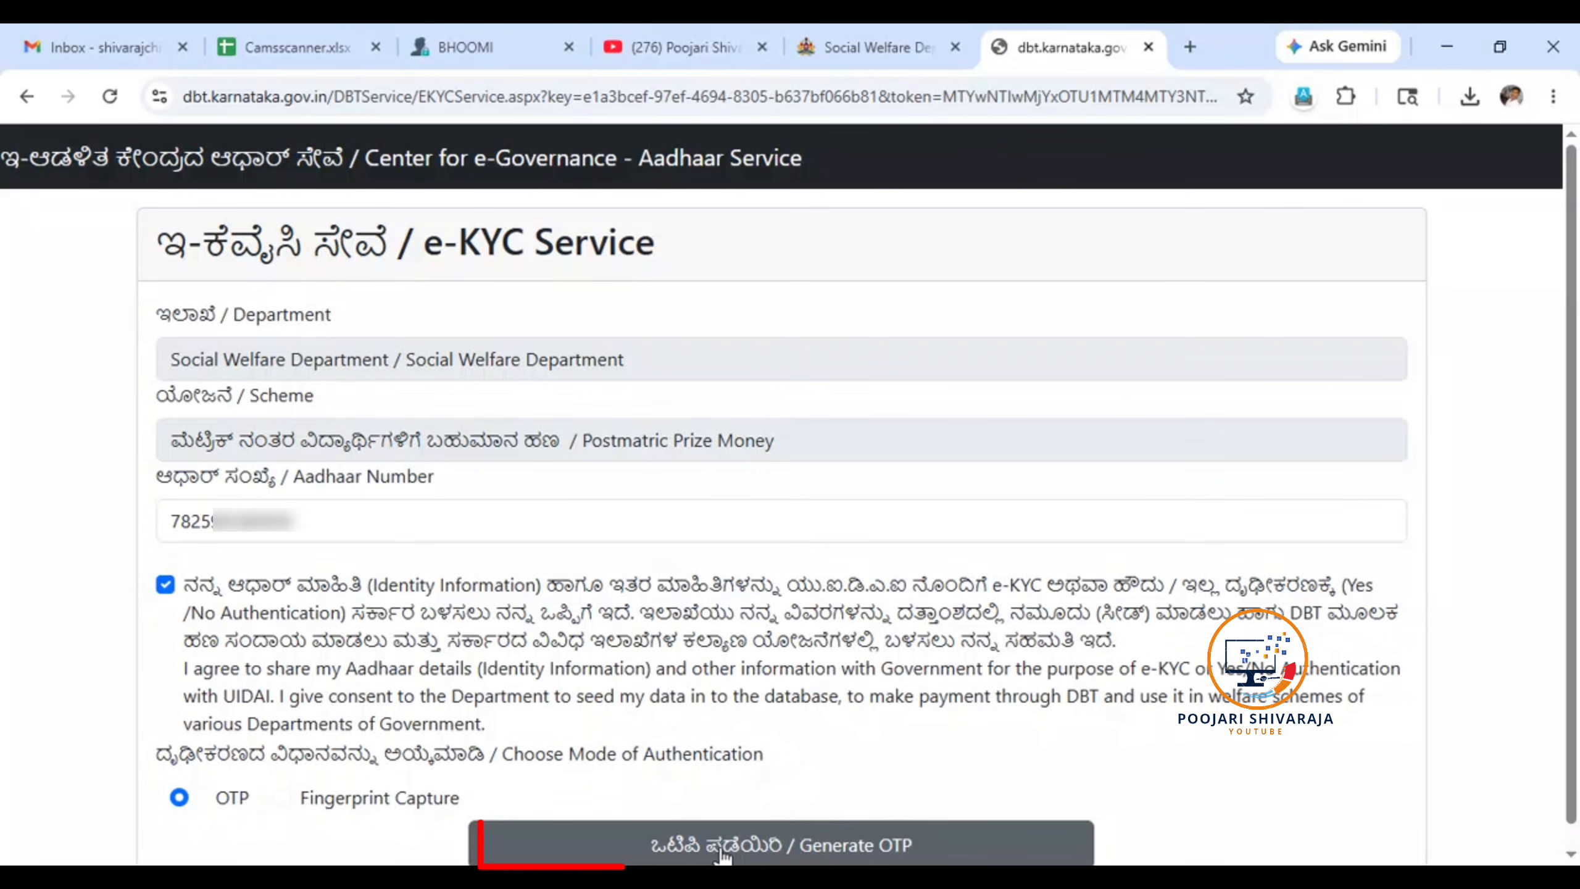
pyautogui.click(780, 849)
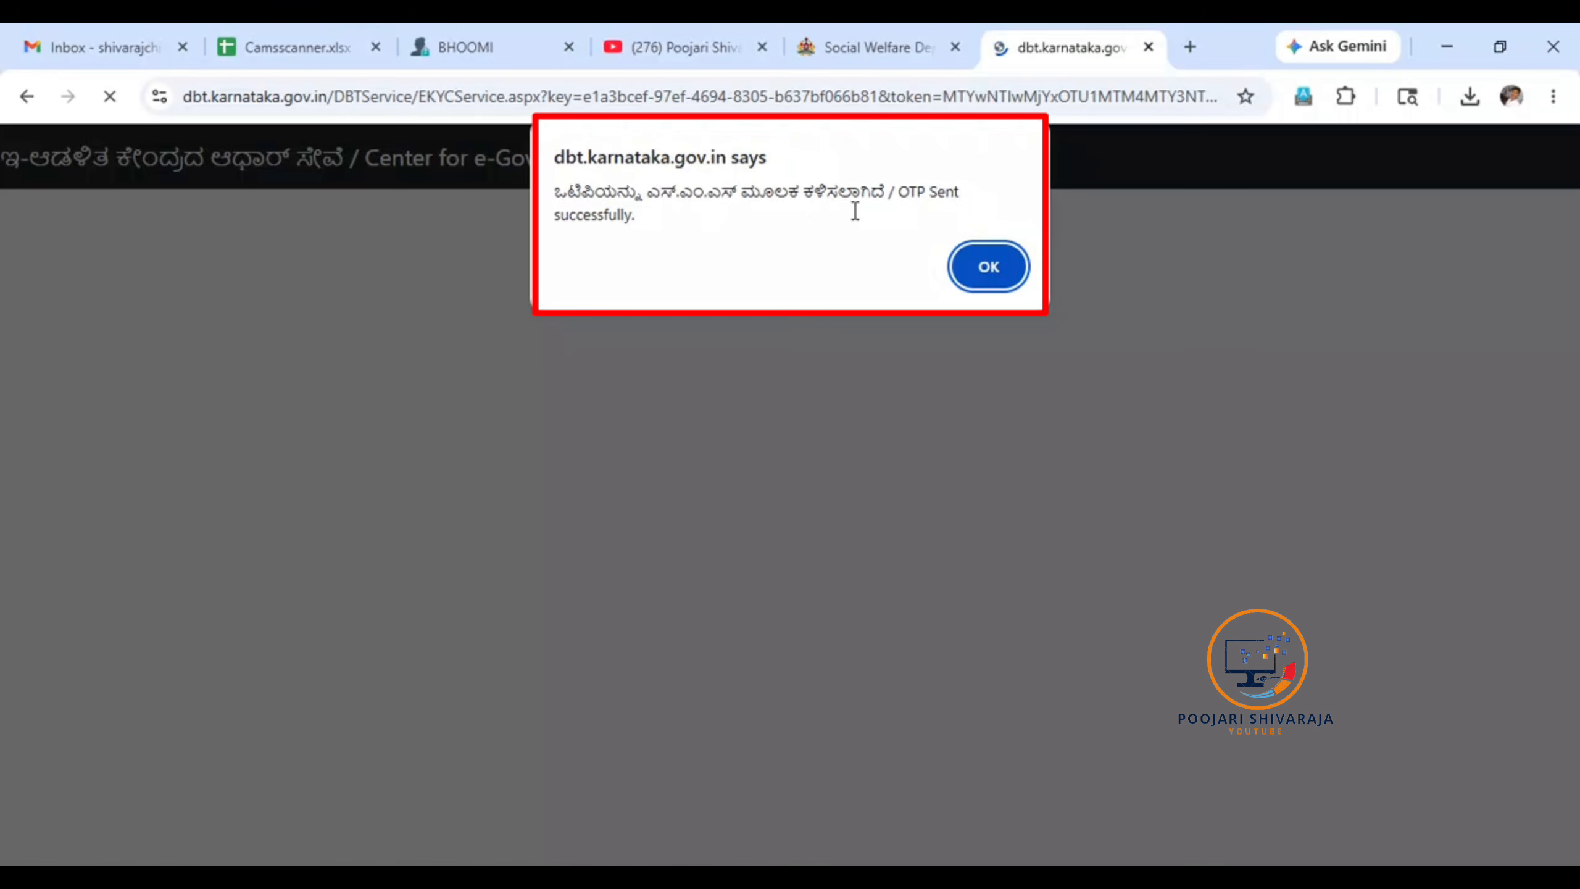
# Enter the received OTP and submit it to verify Aadhaar
pyautogui.click(990, 267)
pyautogui.scroll(-2, 747, 616)
pyautogui.click(513, 755)
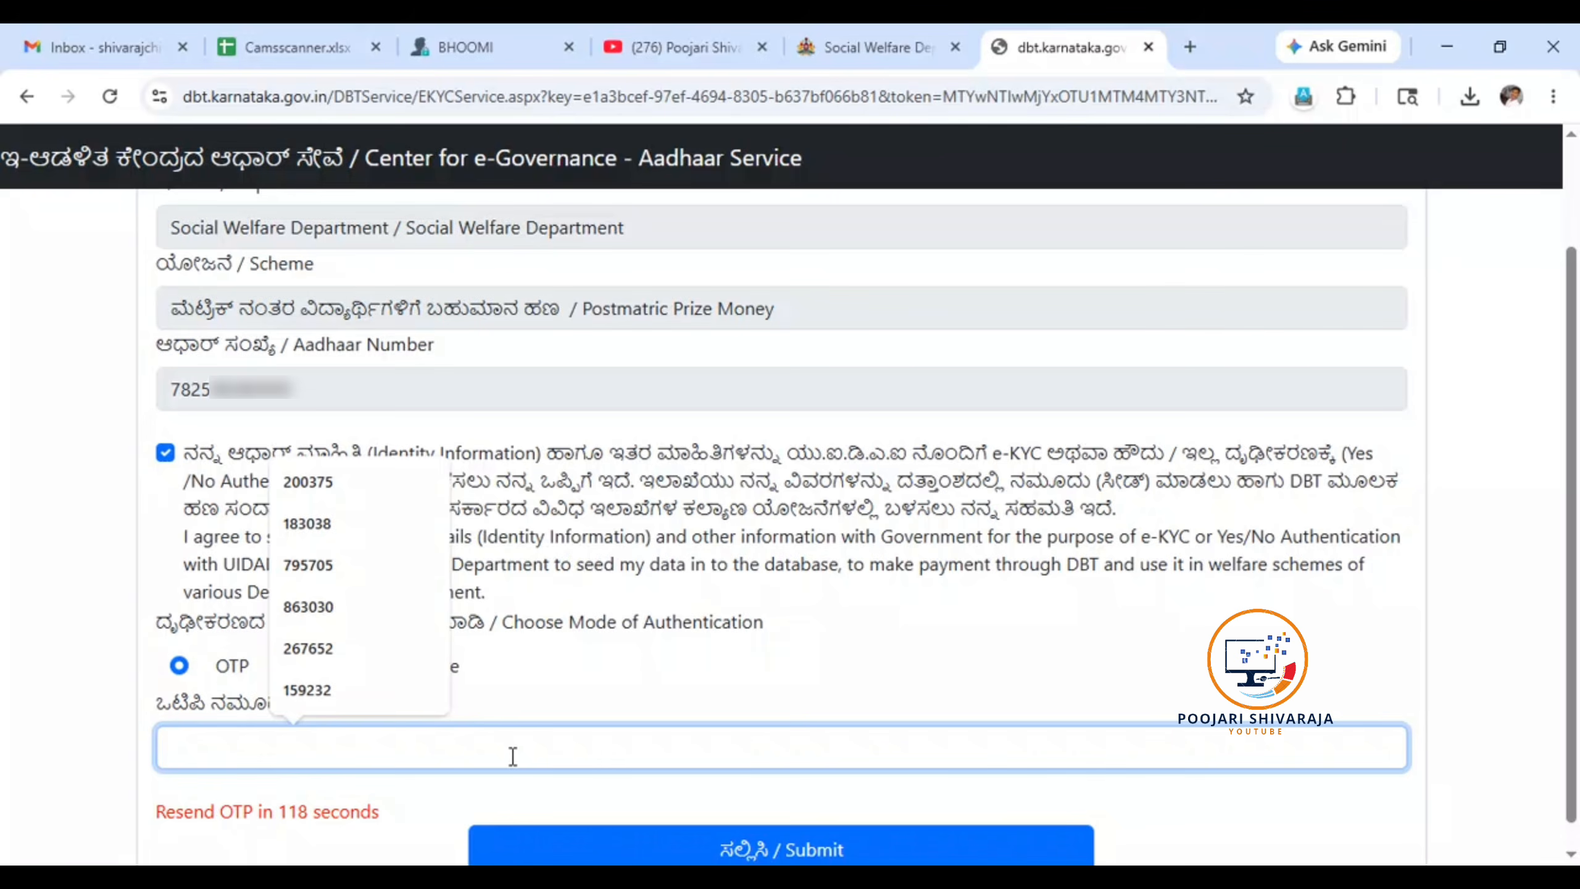
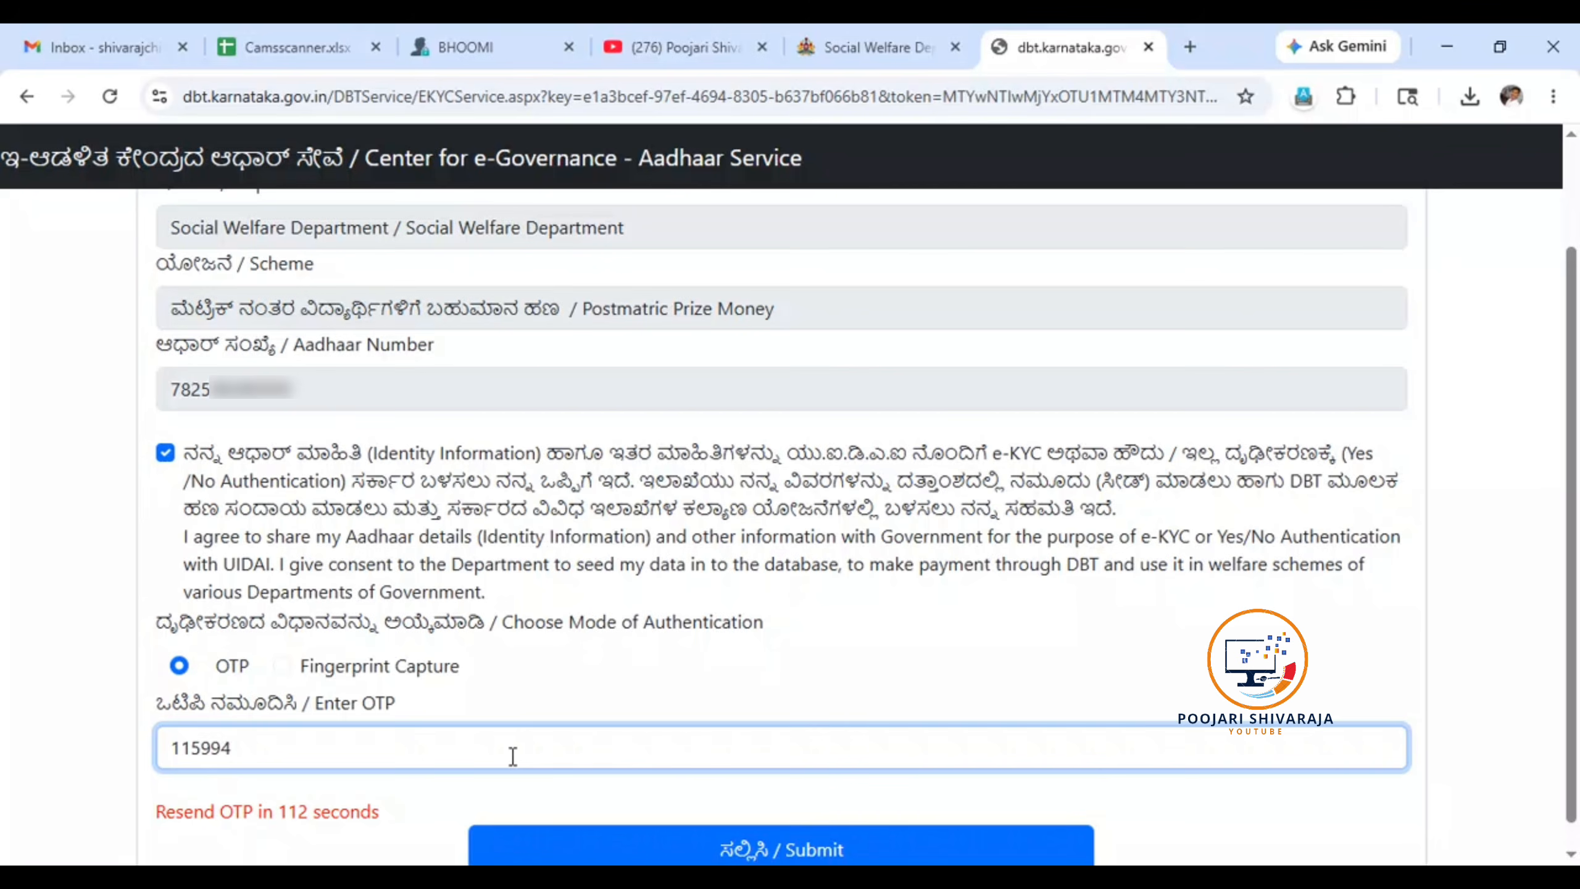
pyautogui.click(775, 857)
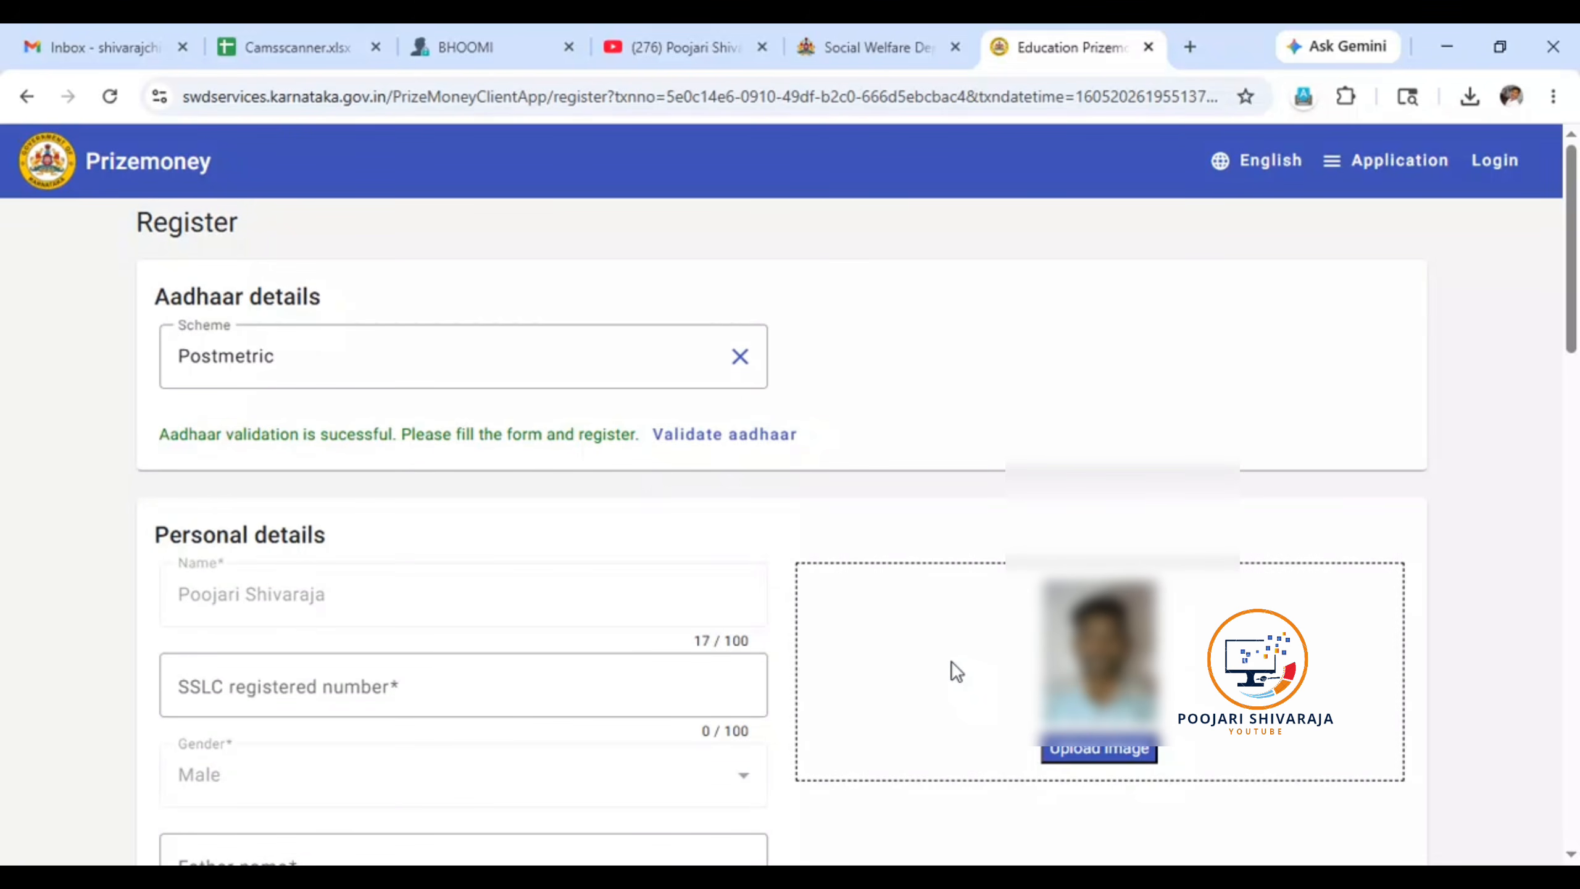
# Fill in the student's SSLC registered number and the father's name
pyautogui.scroll(-2, 951, 660)
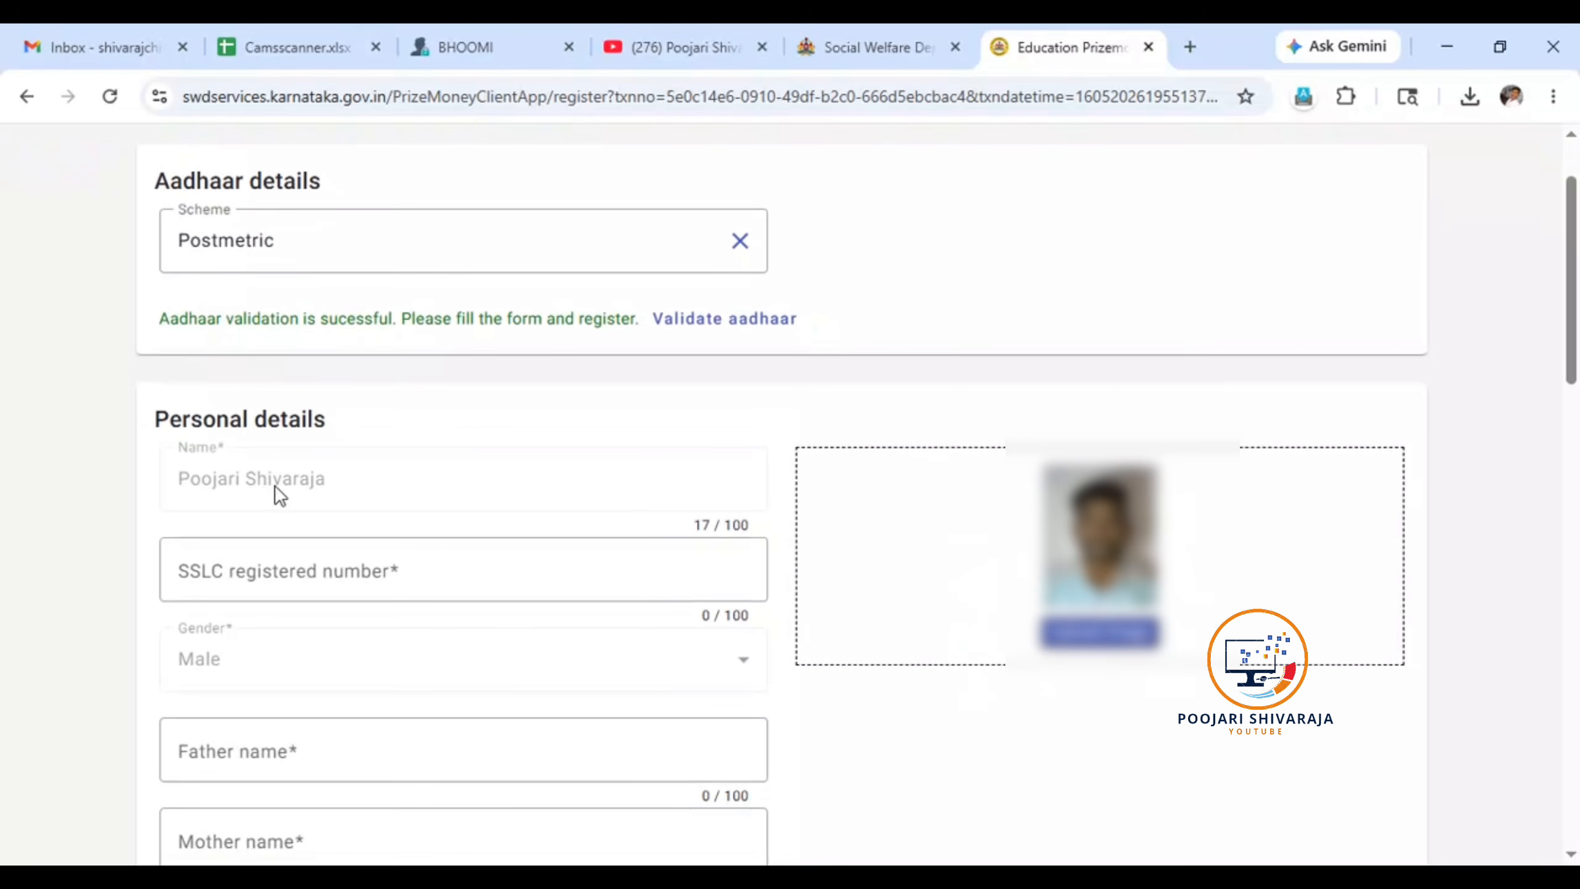
pyautogui.scroll(-5, 477, 478)
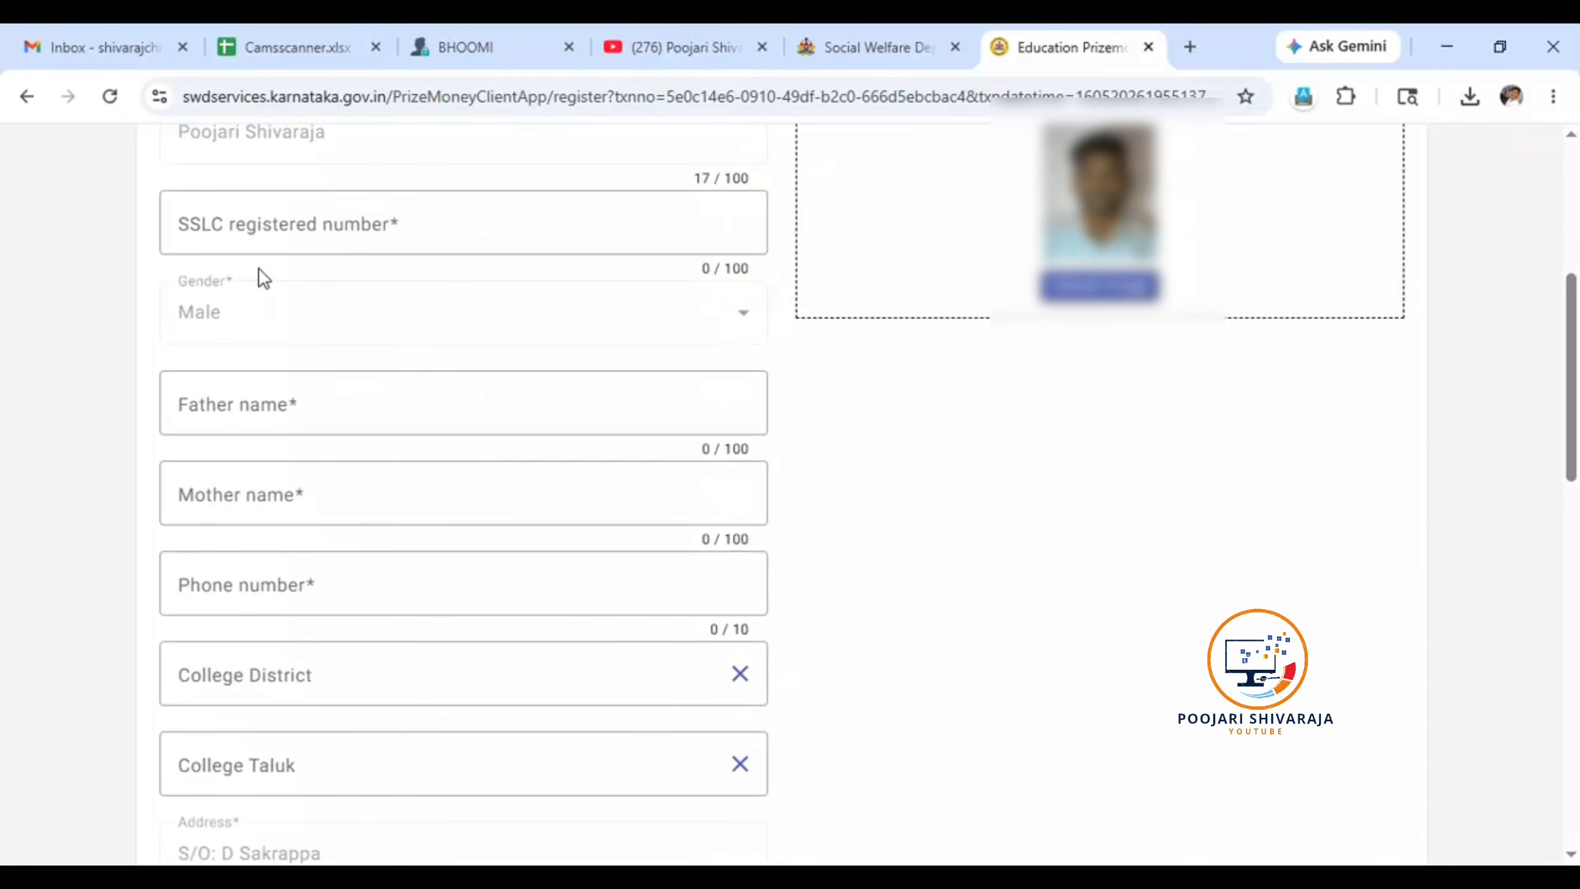
pyautogui.click(395, 230)
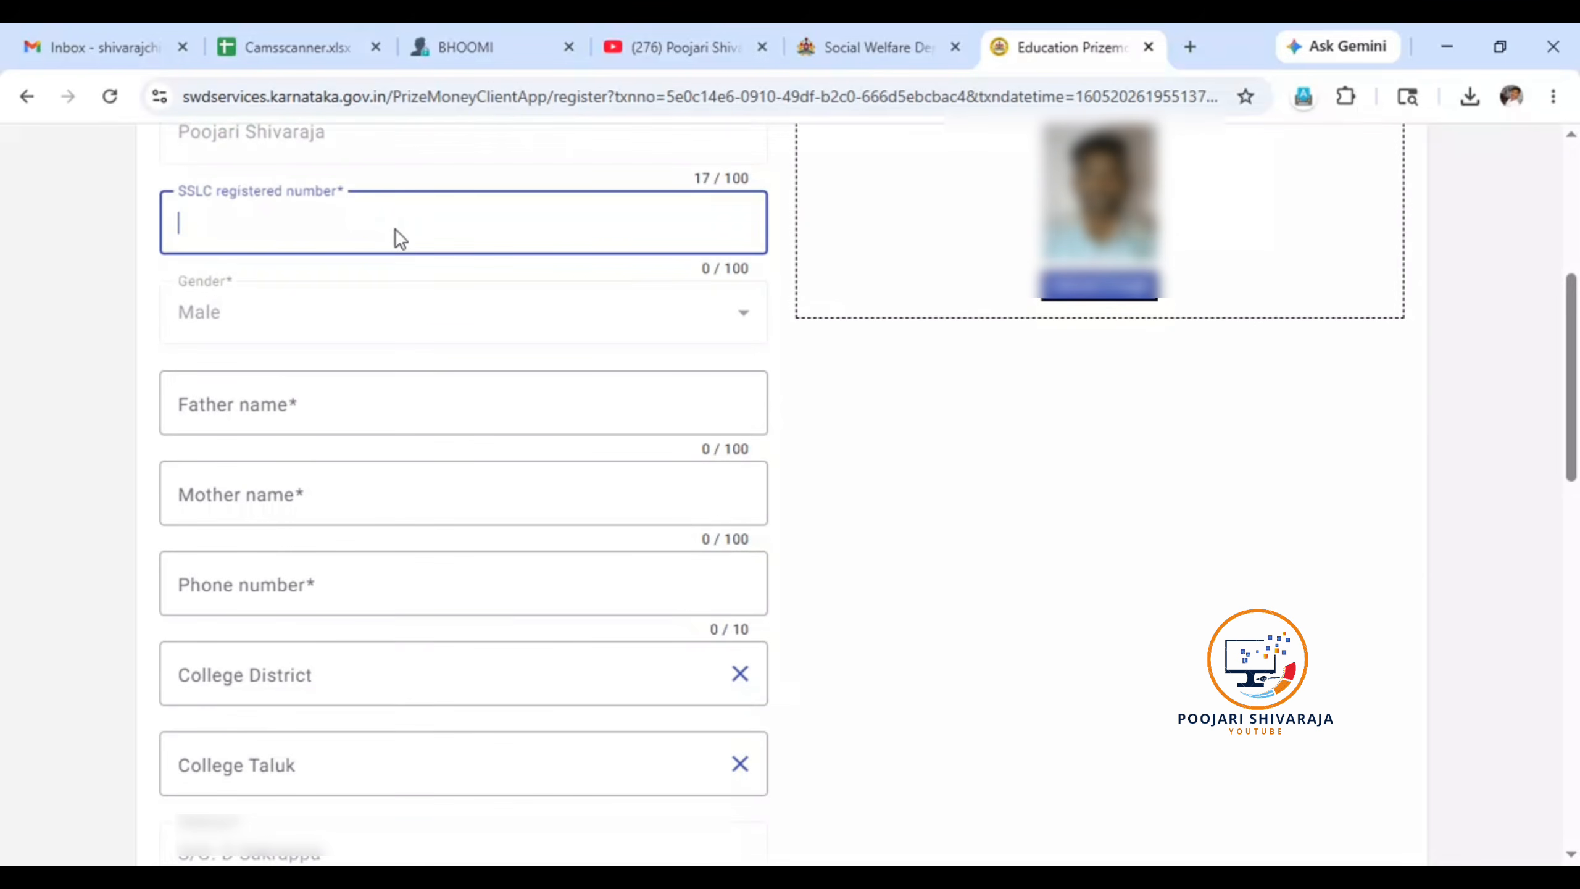
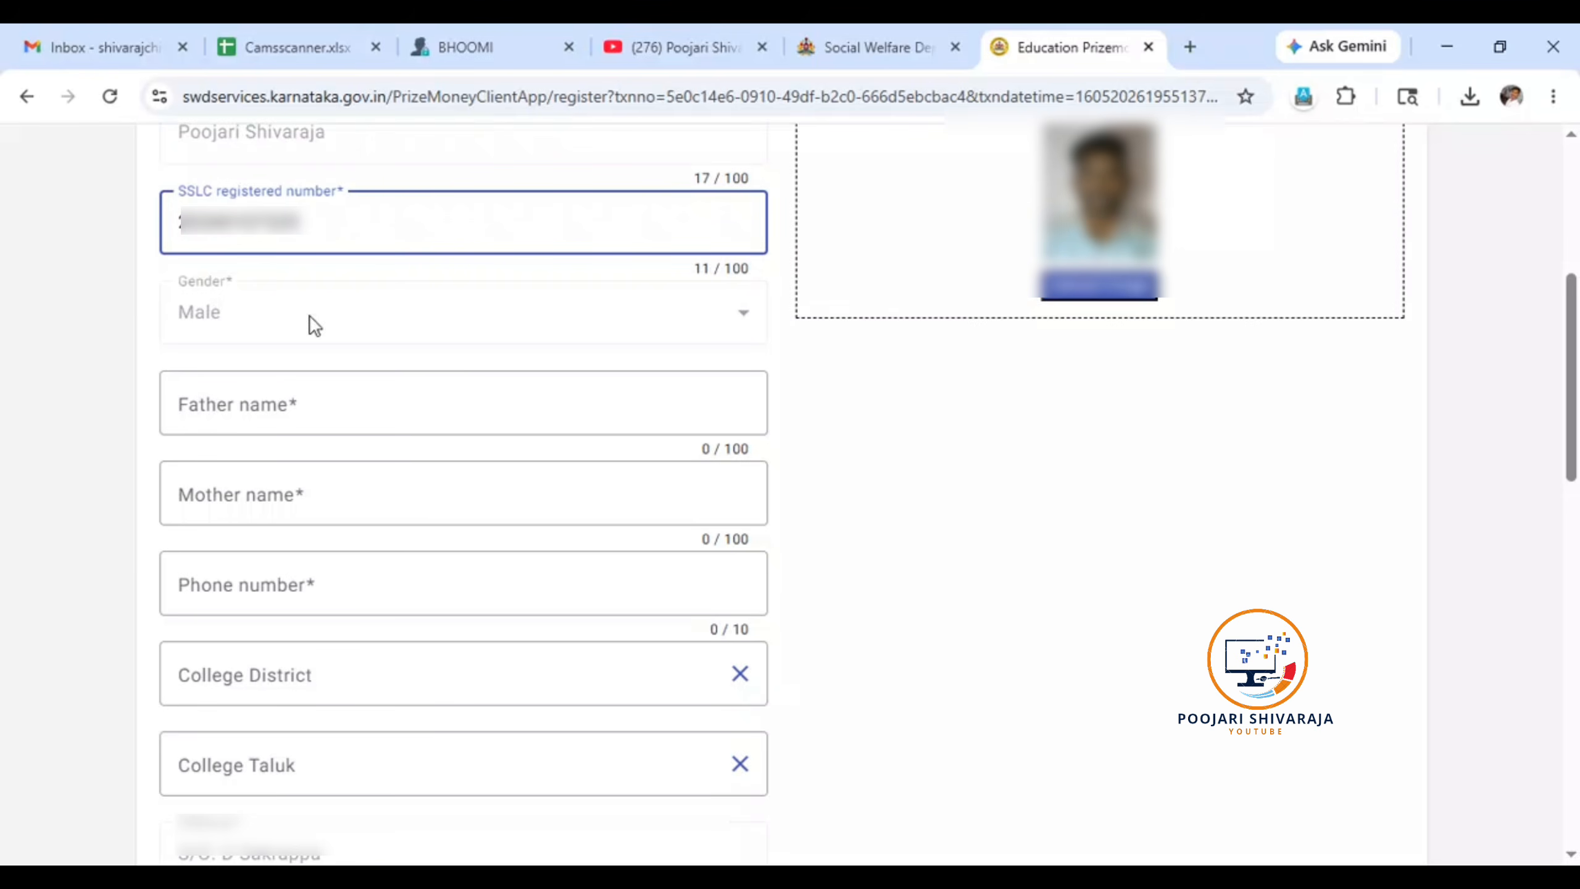
pyautogui.click(308, 411)
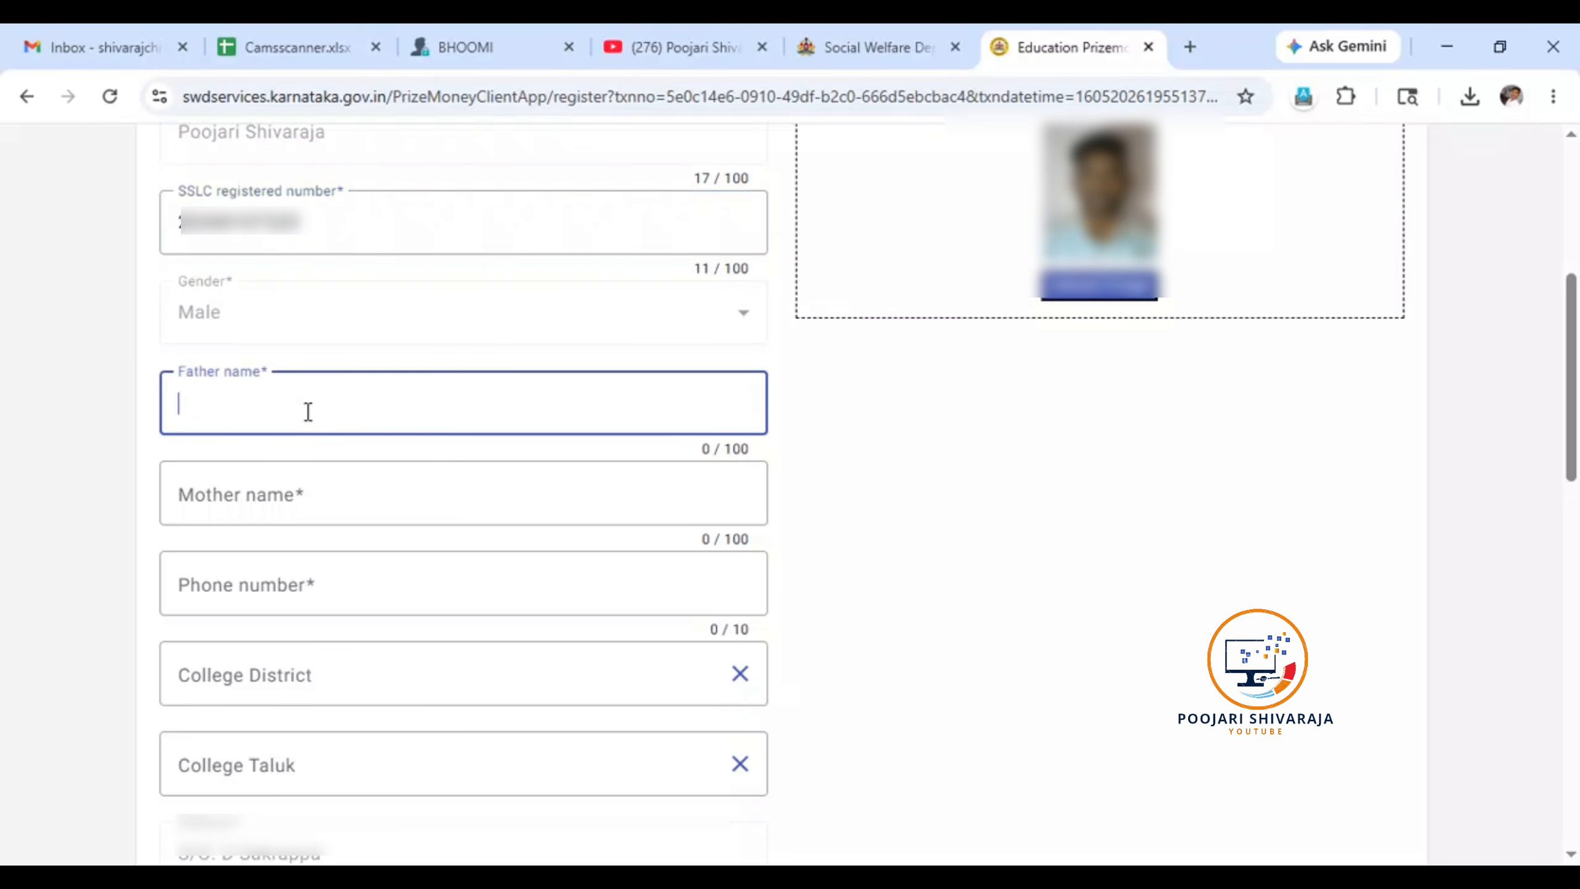
pyautogui.write('Thimmappa')
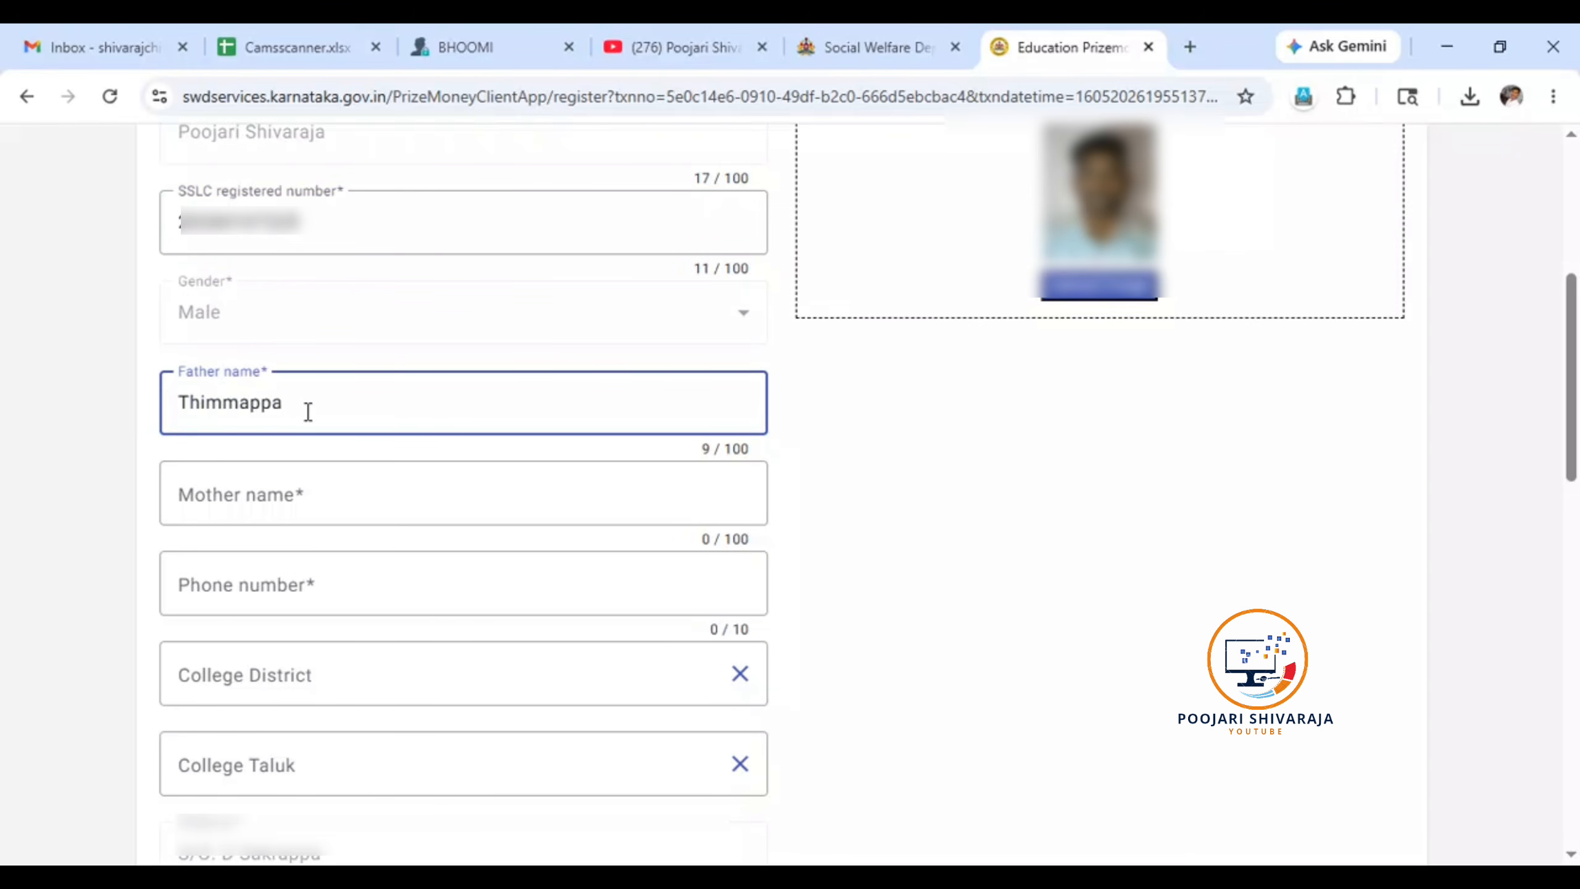
# Enter the mother's name and the student's 10-digit phone number
pyautogui.click(253, 495)
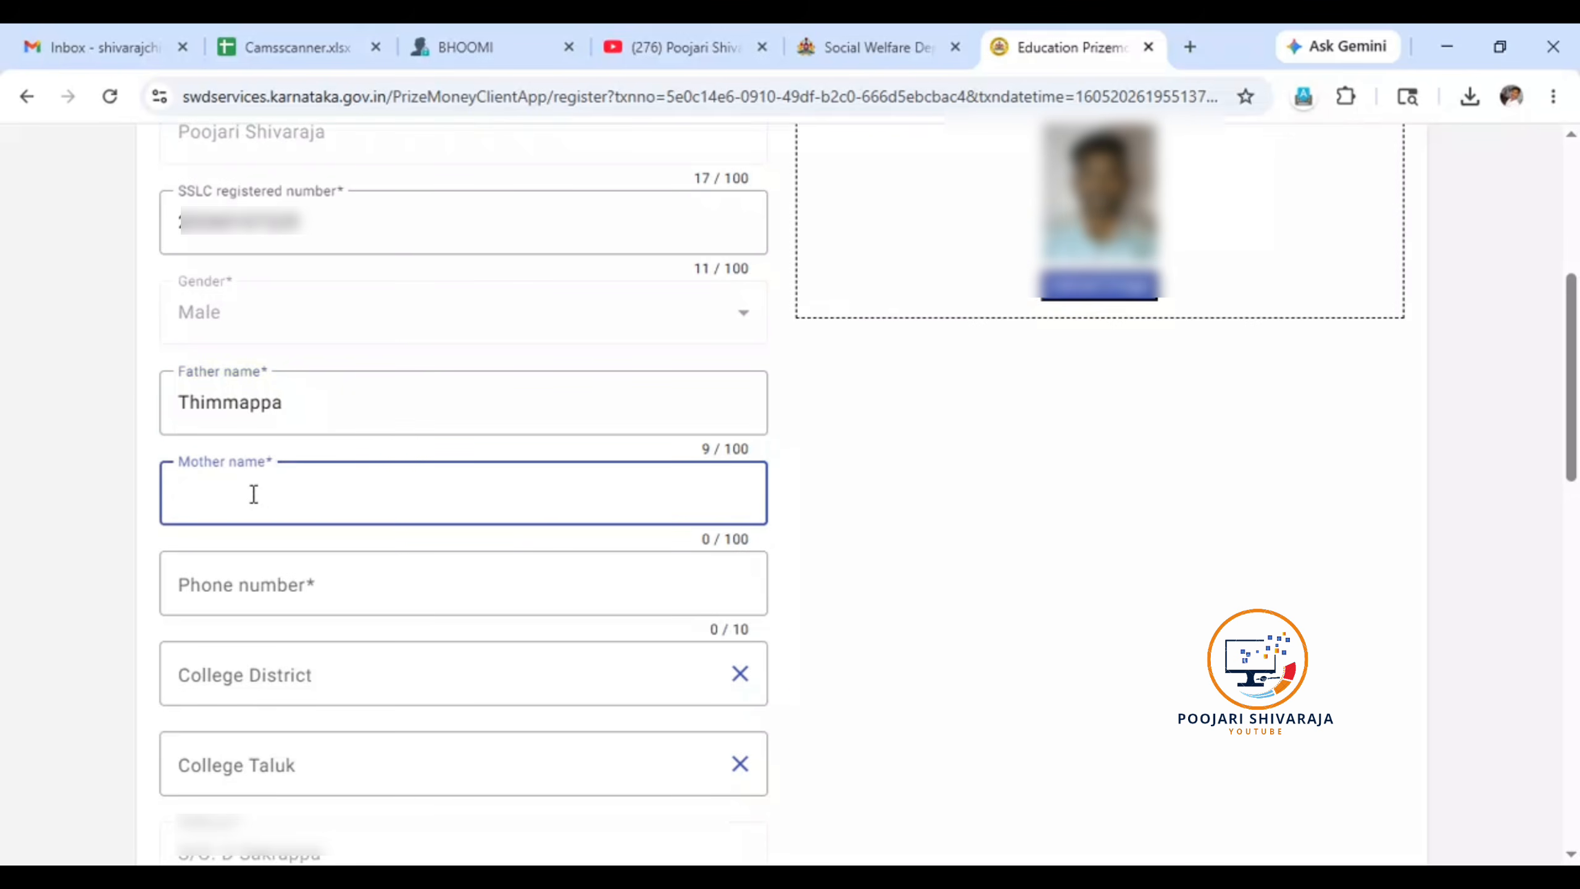
pyautogui.write('Thippamma')
pyautogui.click(217, 593)
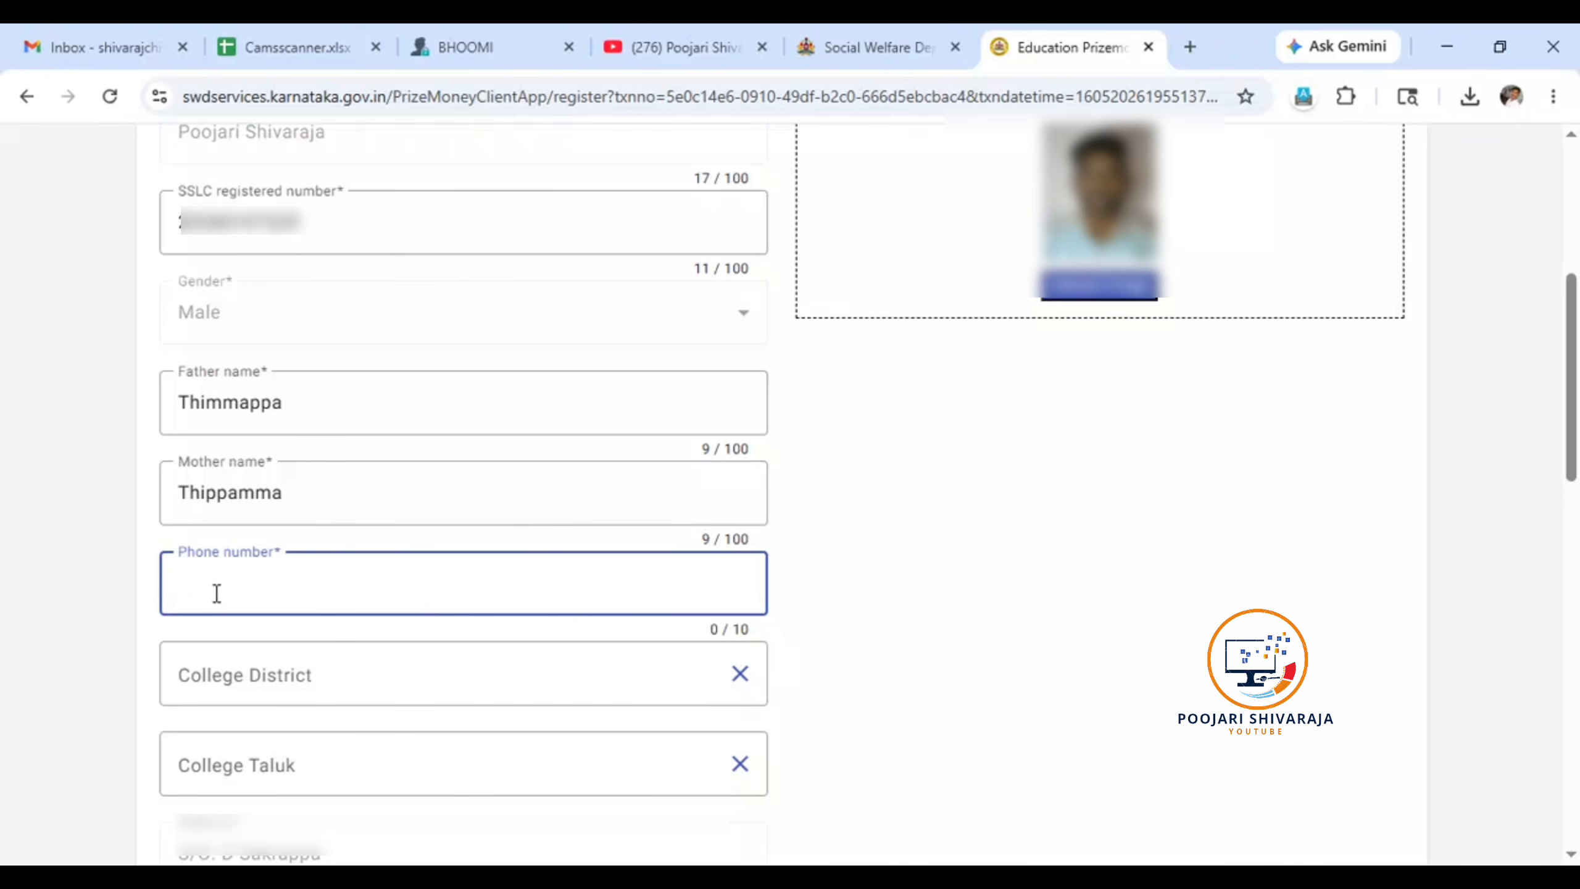
pyautogui.write('89700')
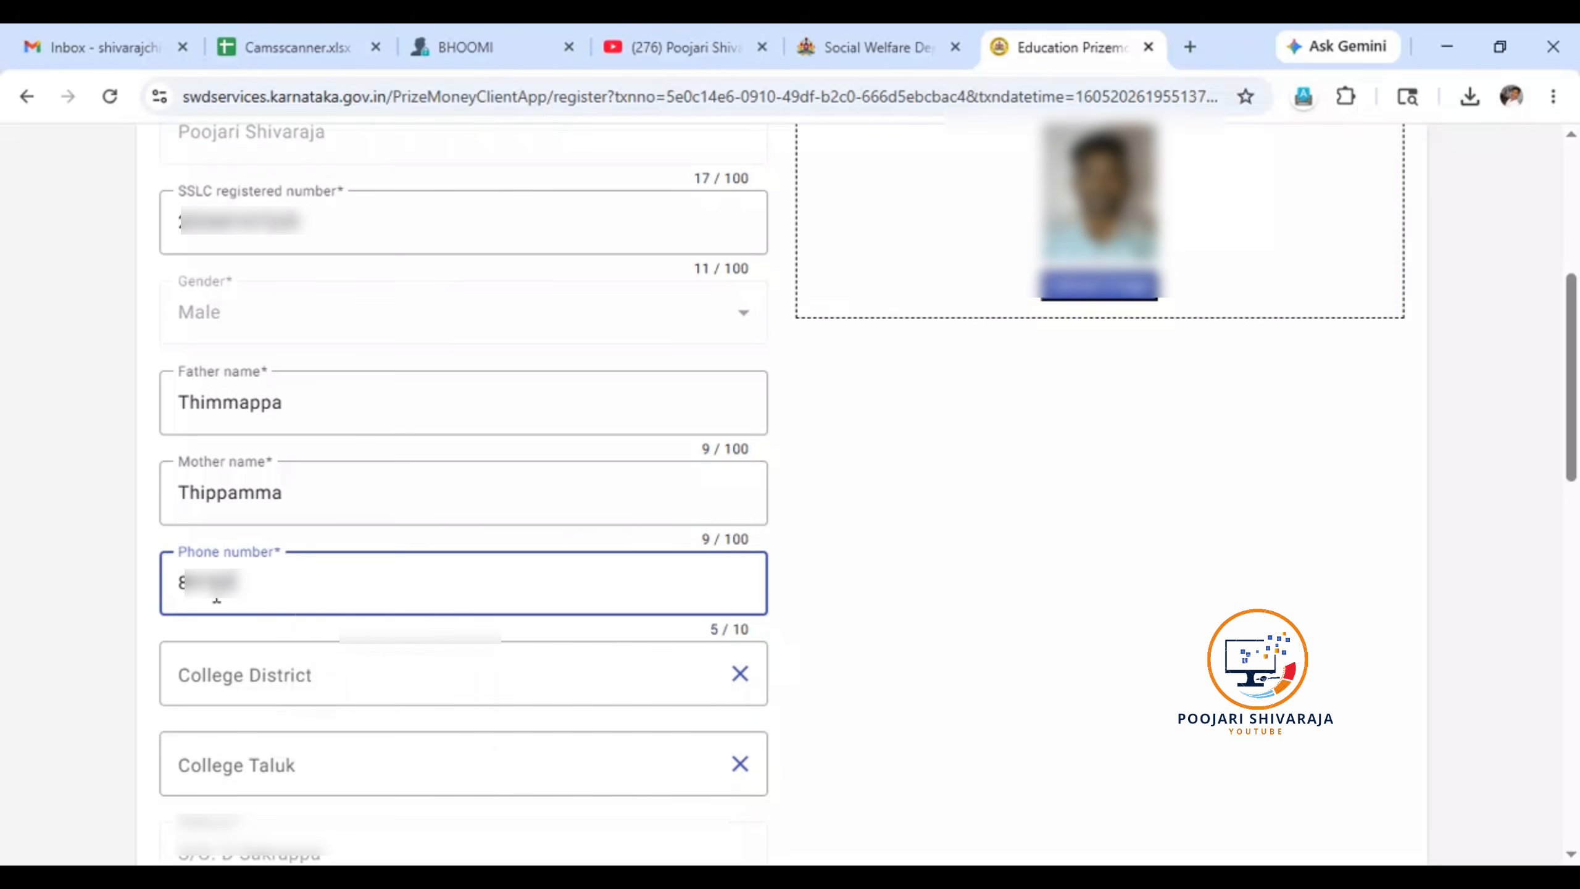
pyautogui.press('BackSpace')
pyautogui.write('0000')
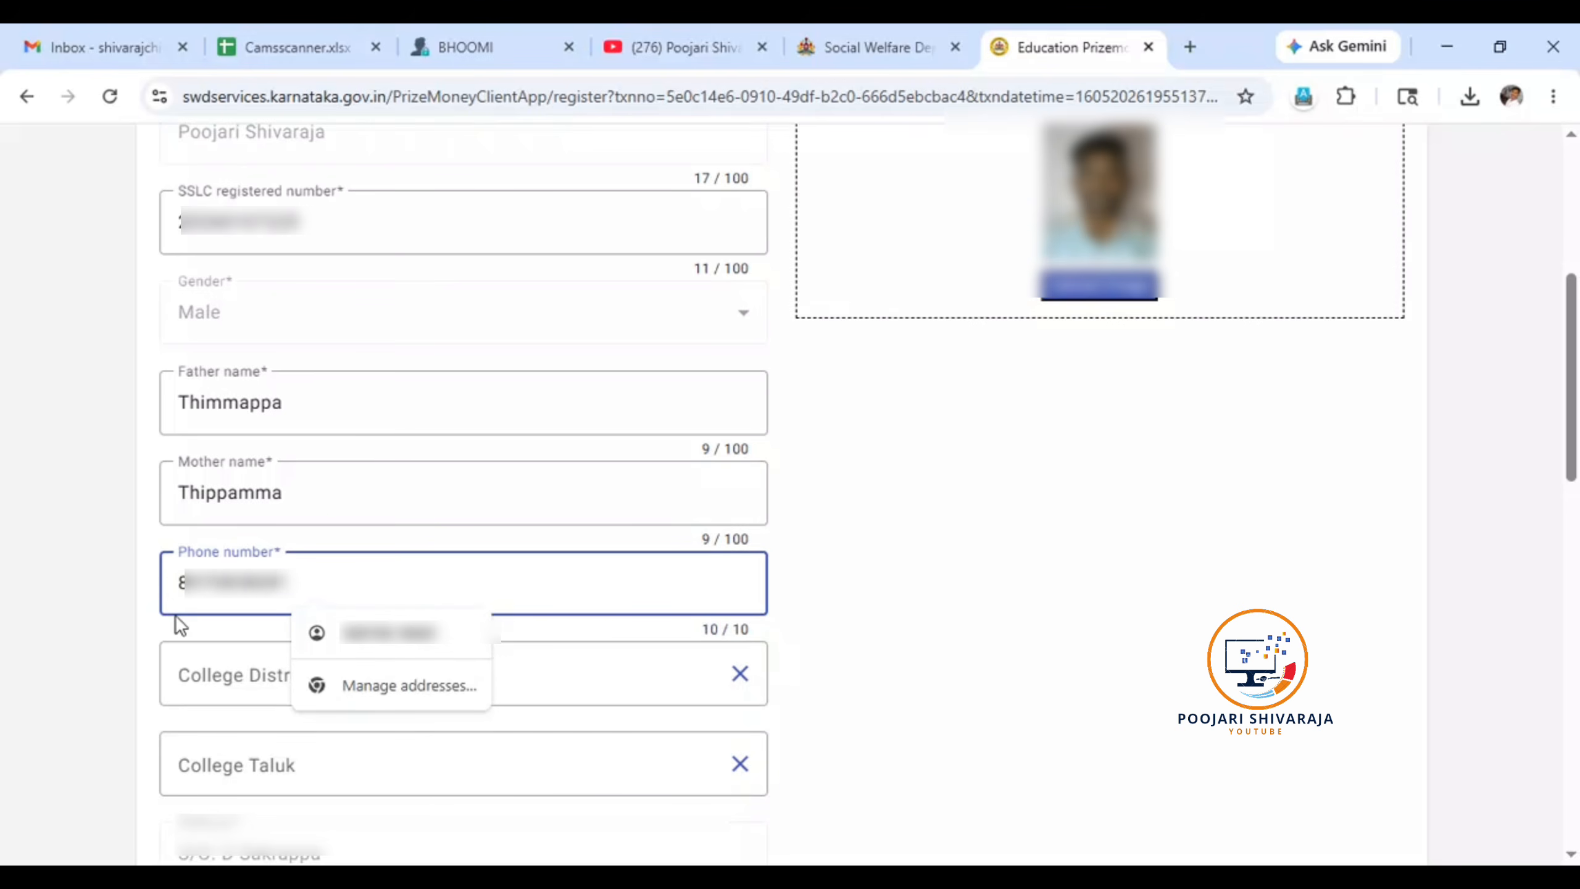
pyautogui.scroll(-5, 177, 617)
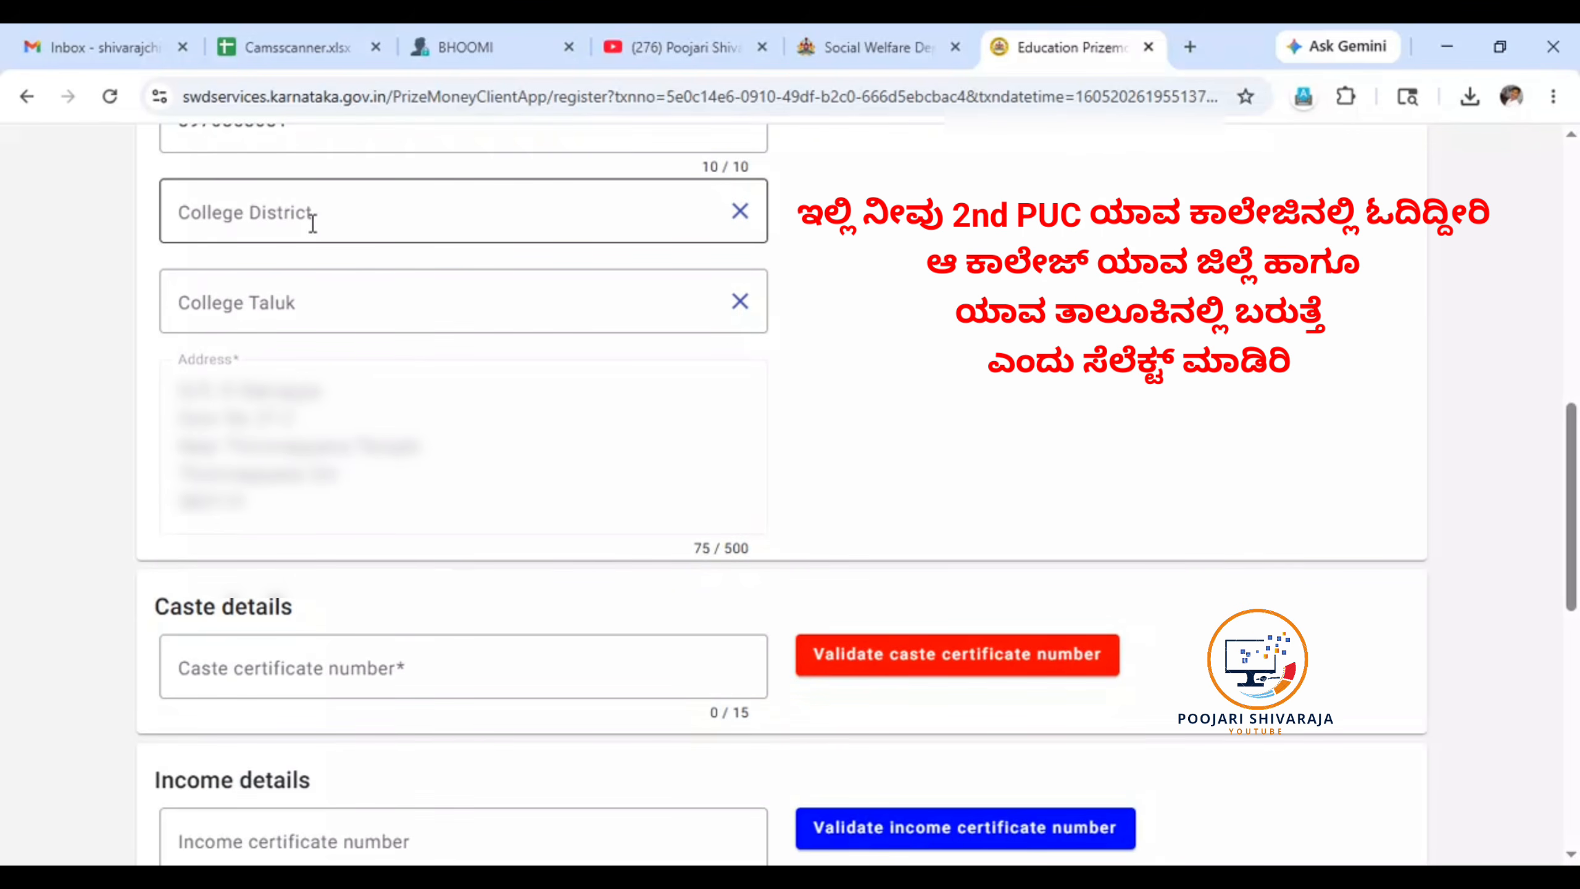
# Choose Ballari as the college district and Bellary as the college taluk
pyautogui.click(314, 223)
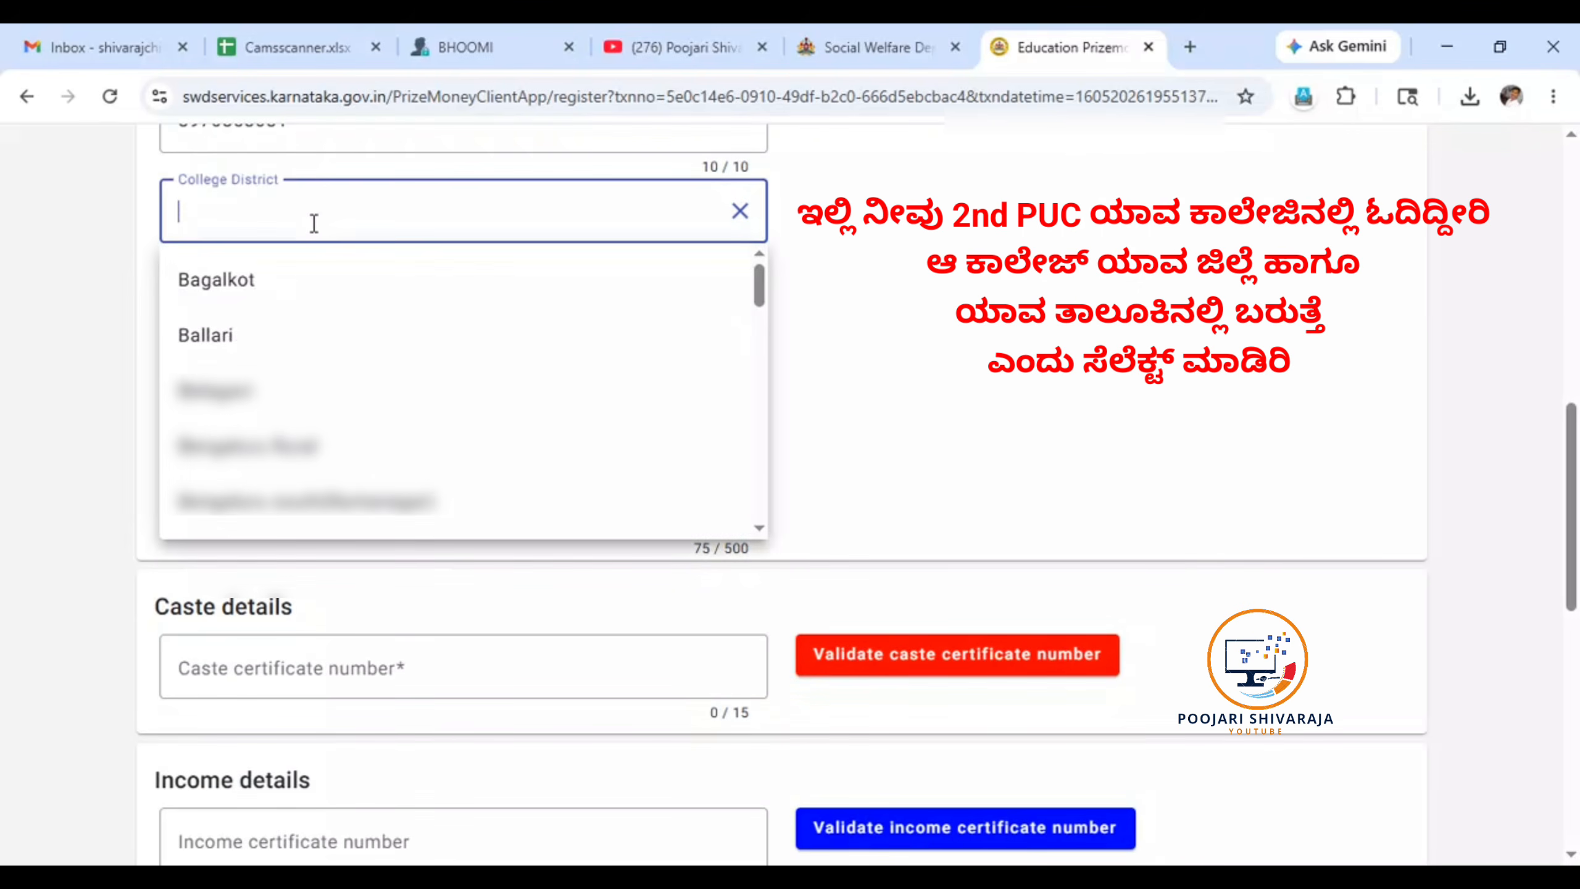
pyautogui.click(263, 349)
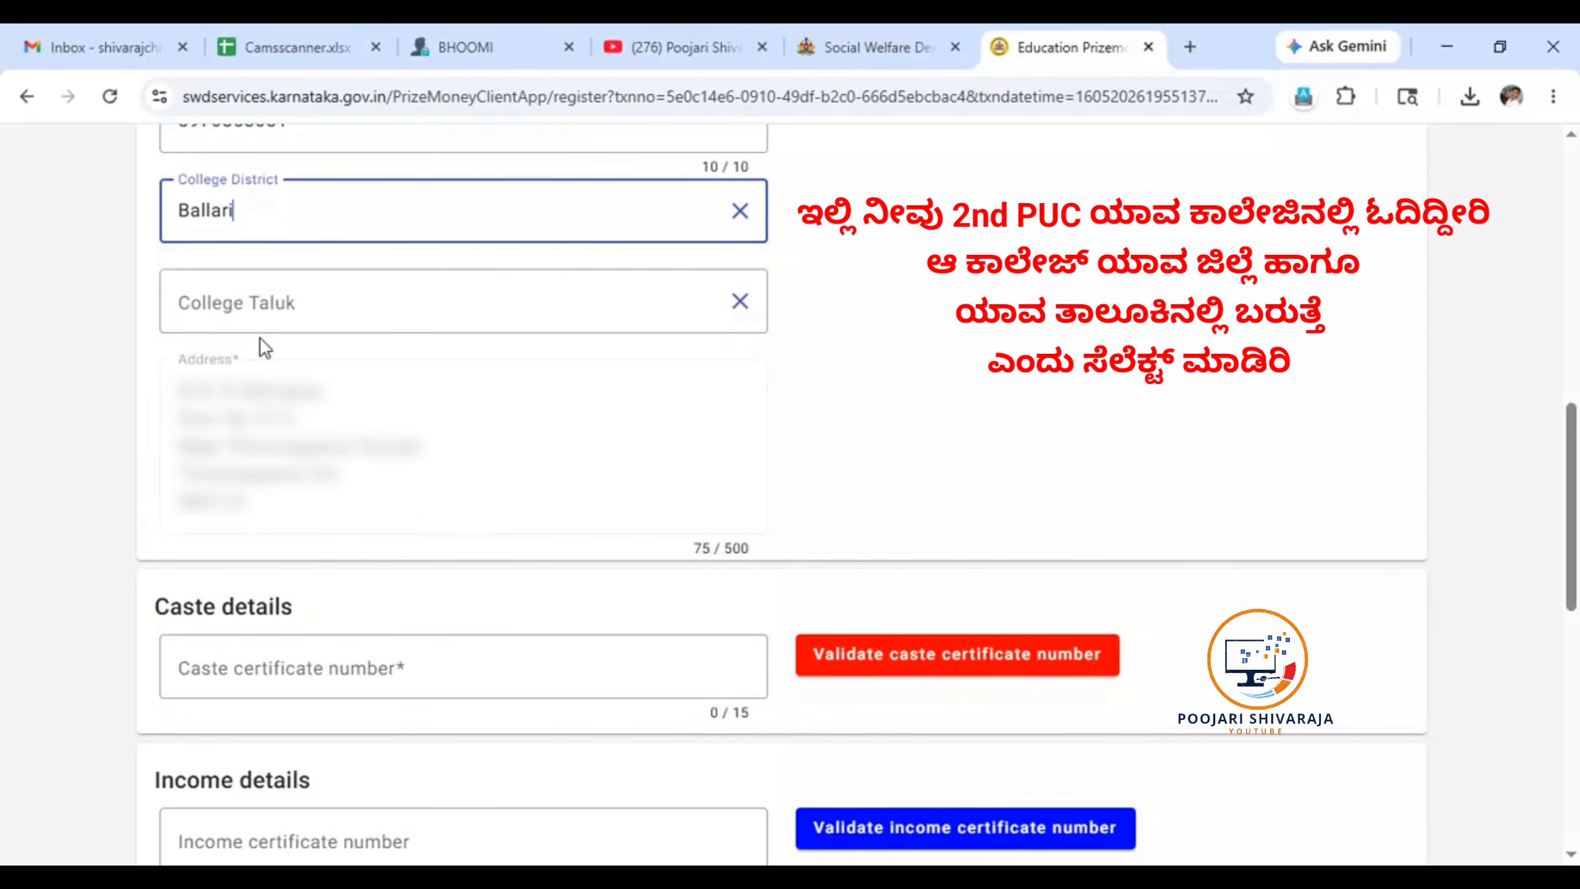
pyautogui.click(316, 307)
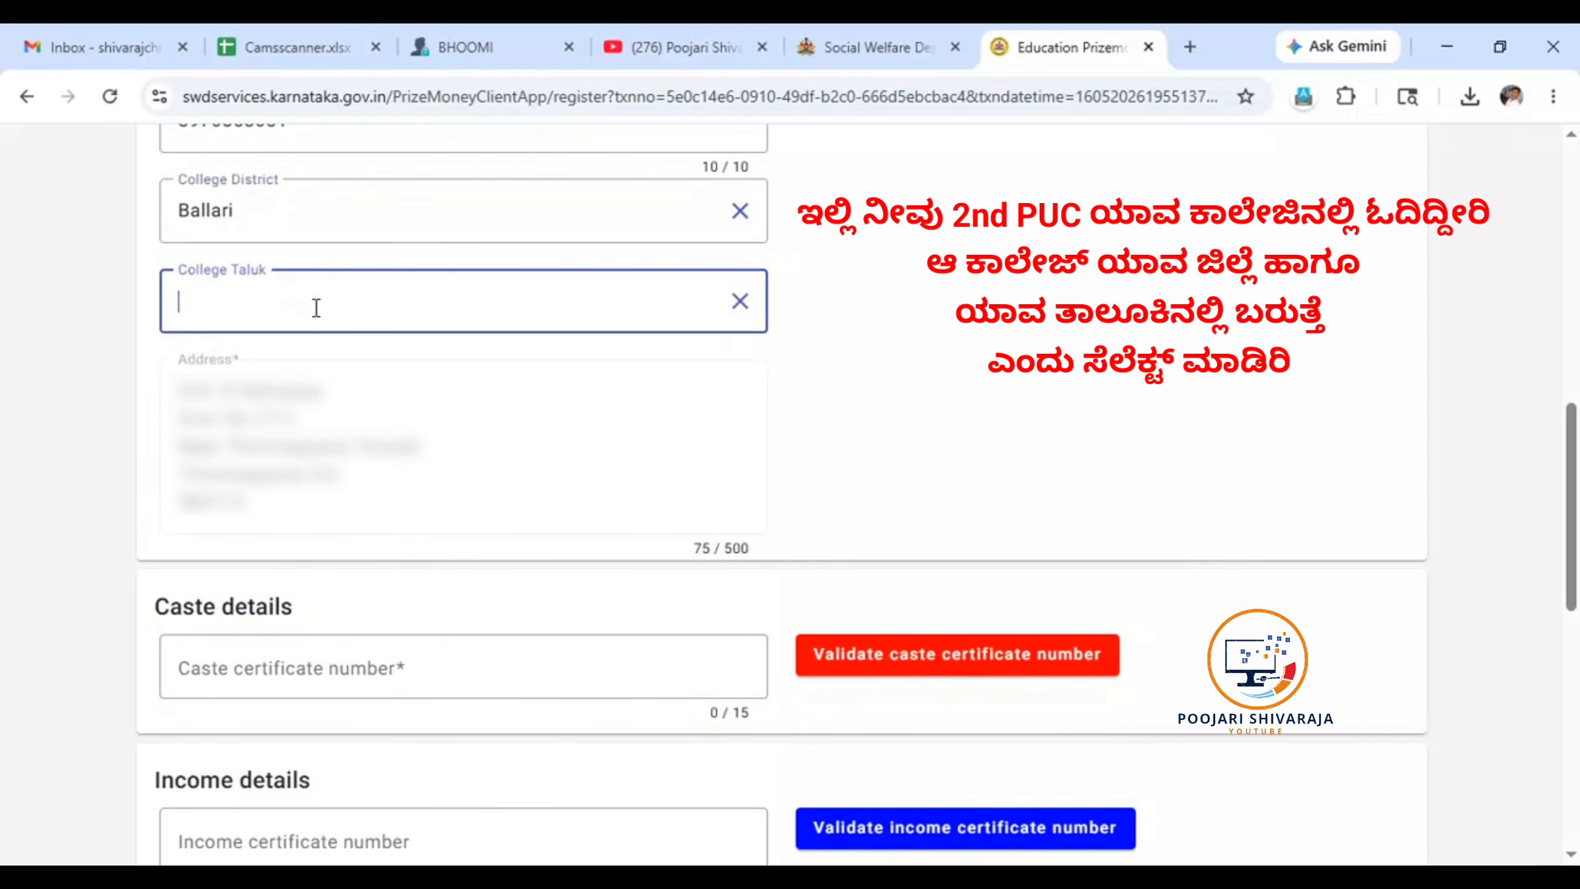
pyautogui.click(250, 385)
pyautogui.scroll(-6, 277, 463)
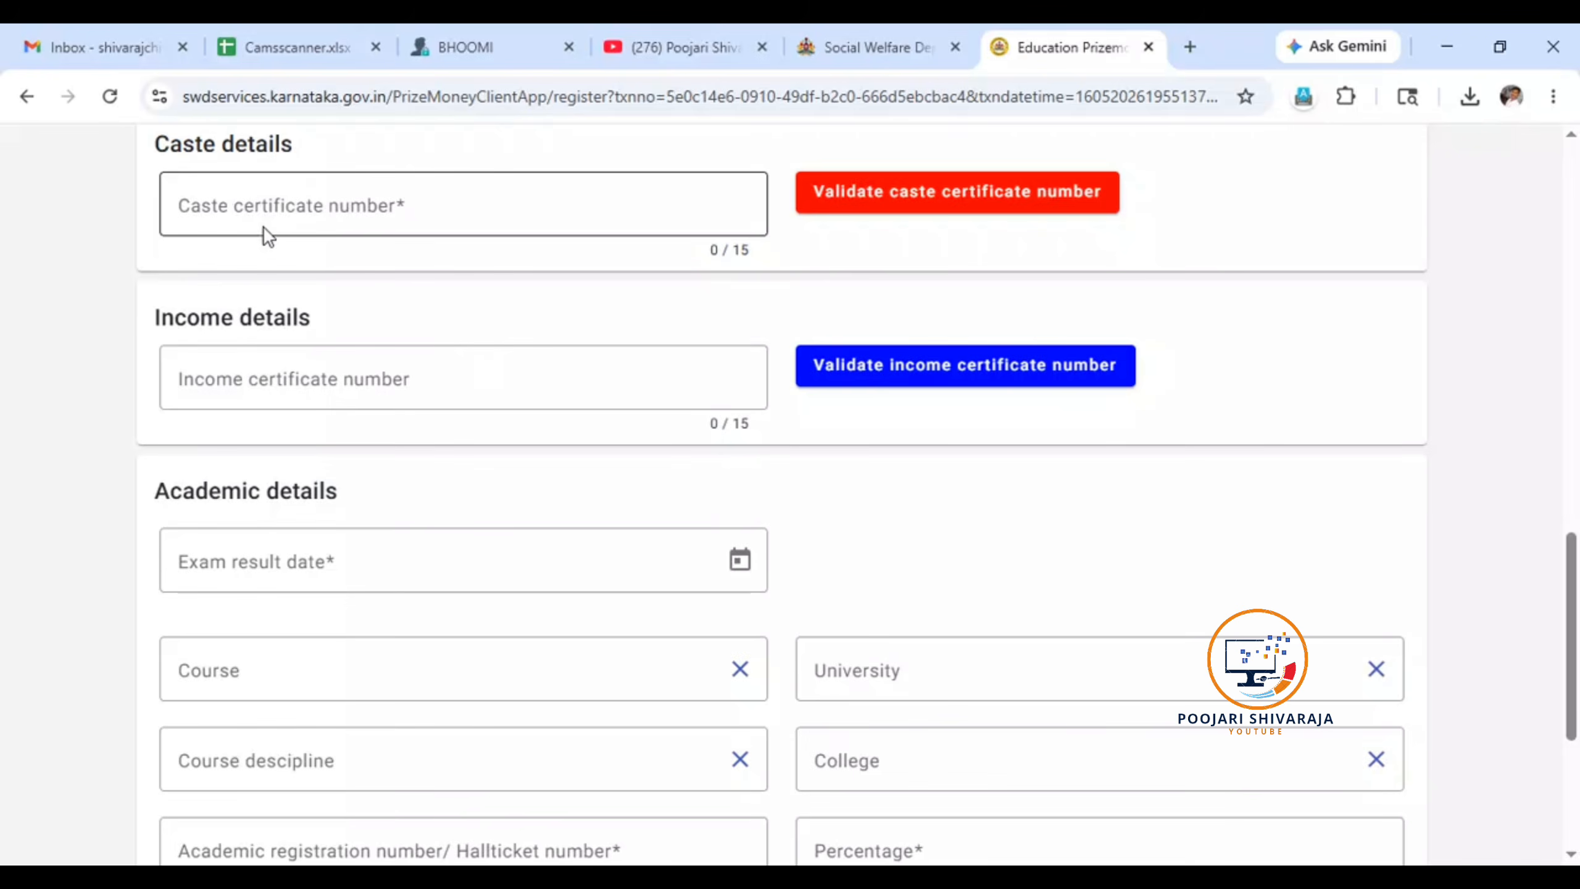
# Enter and validate the caste certificate number, confirming Scheduled Caste
pyautogui.click(283, 204)
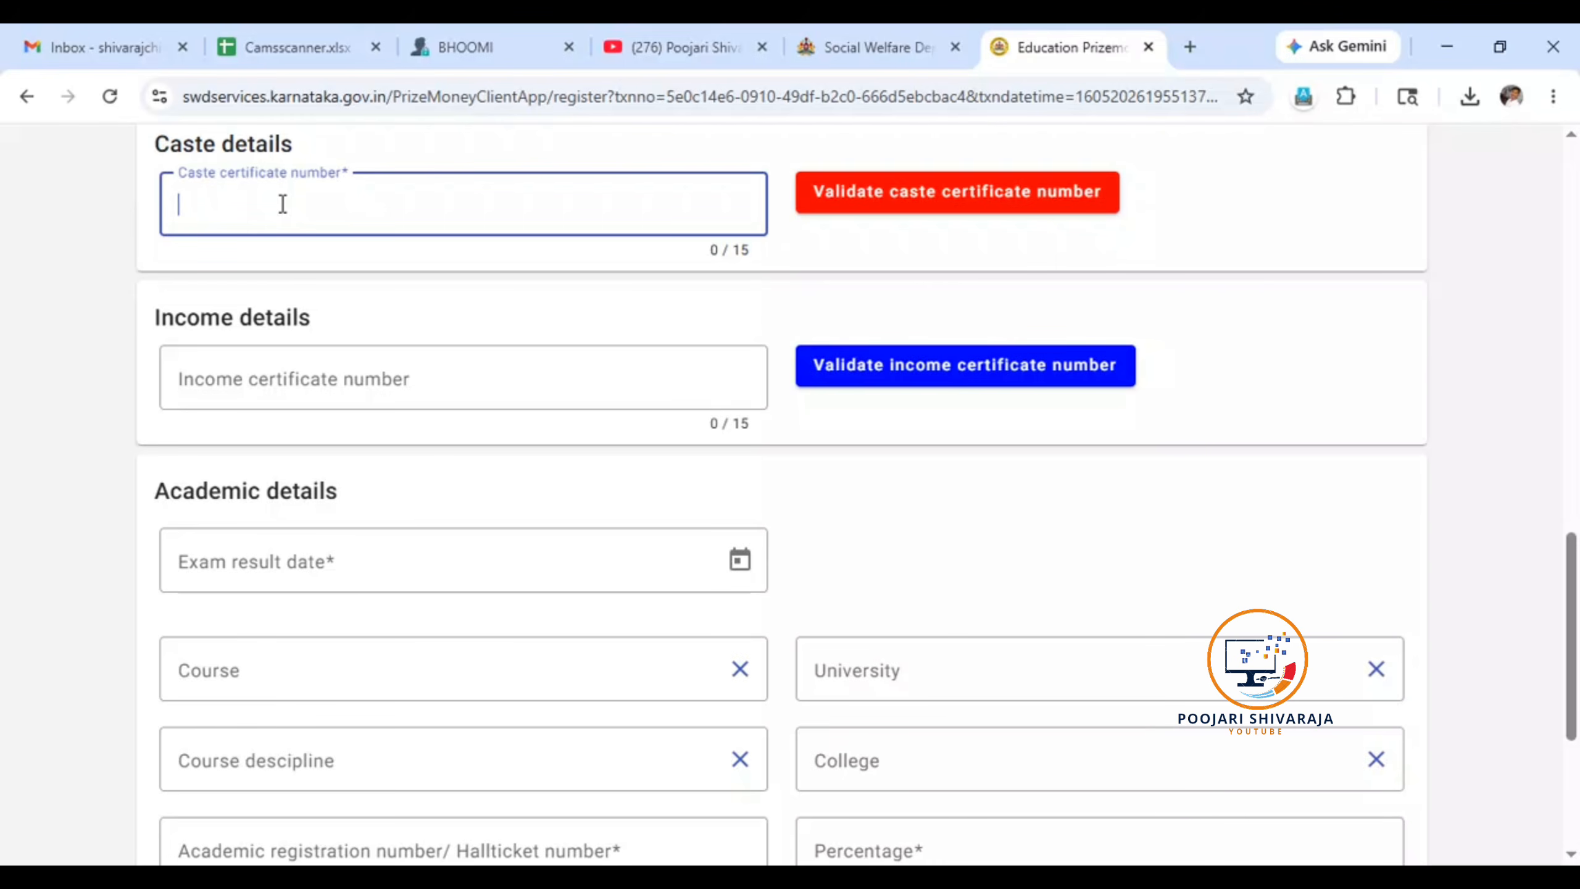
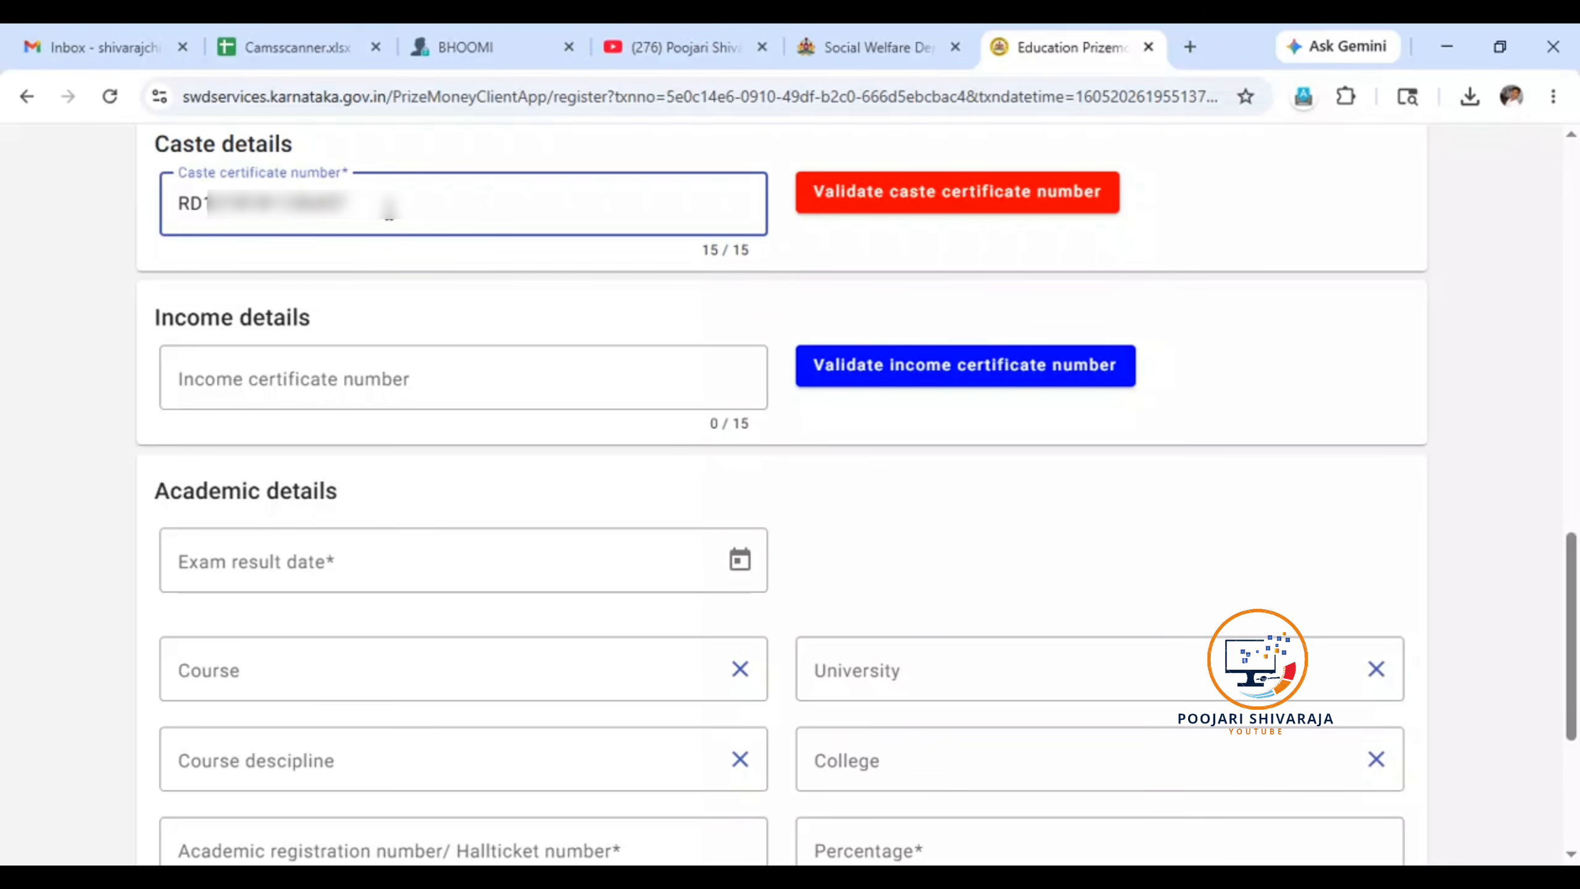
pyautogui.click(864, 215)
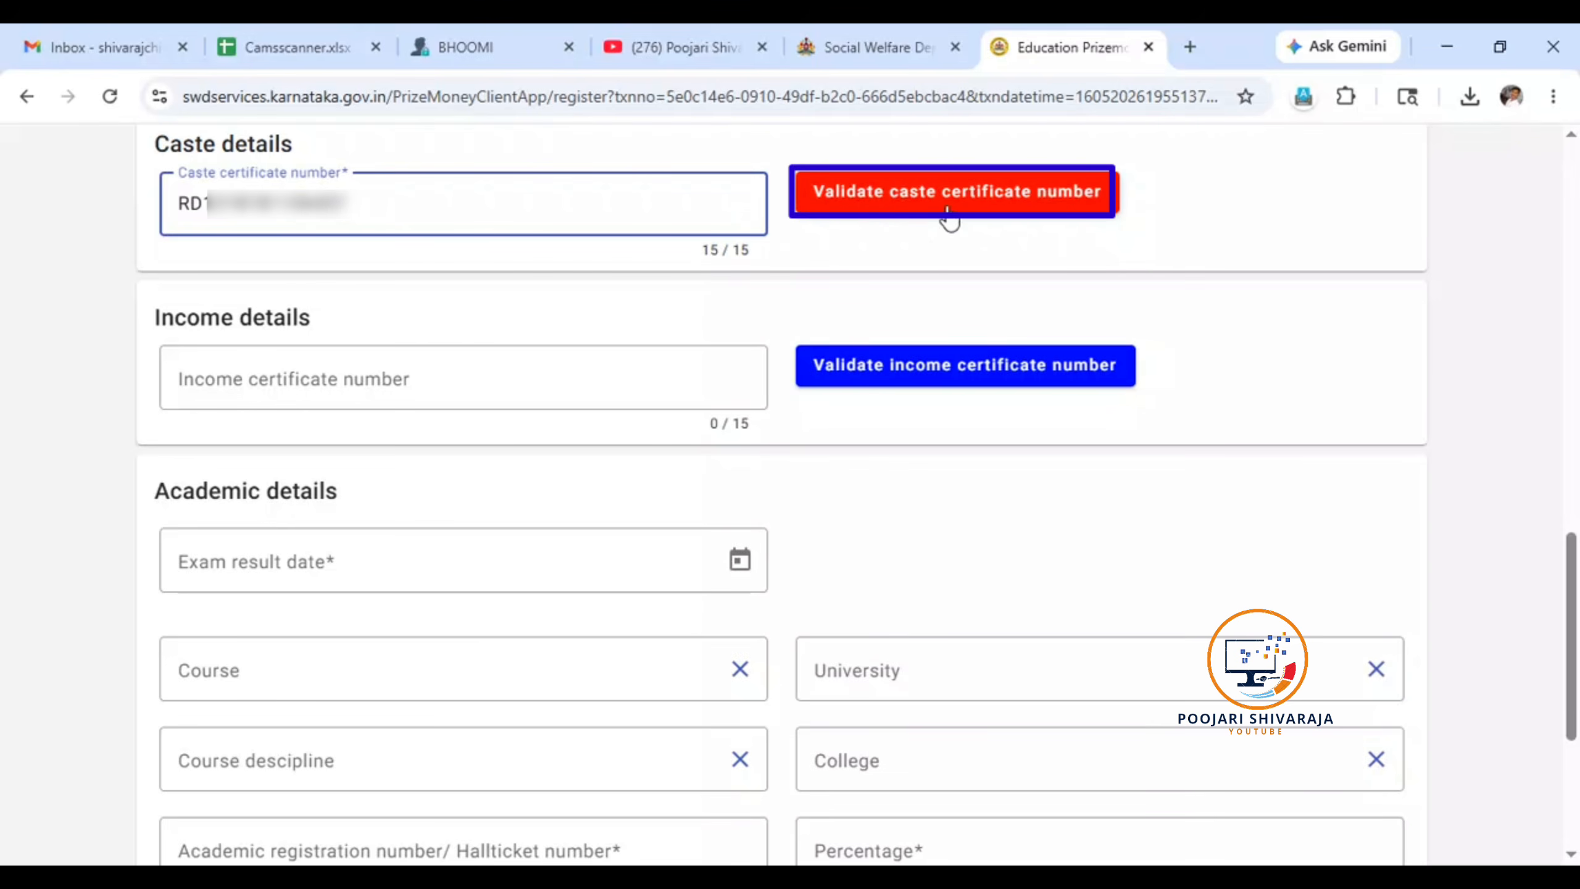
pyautogui.click(1063, 208)
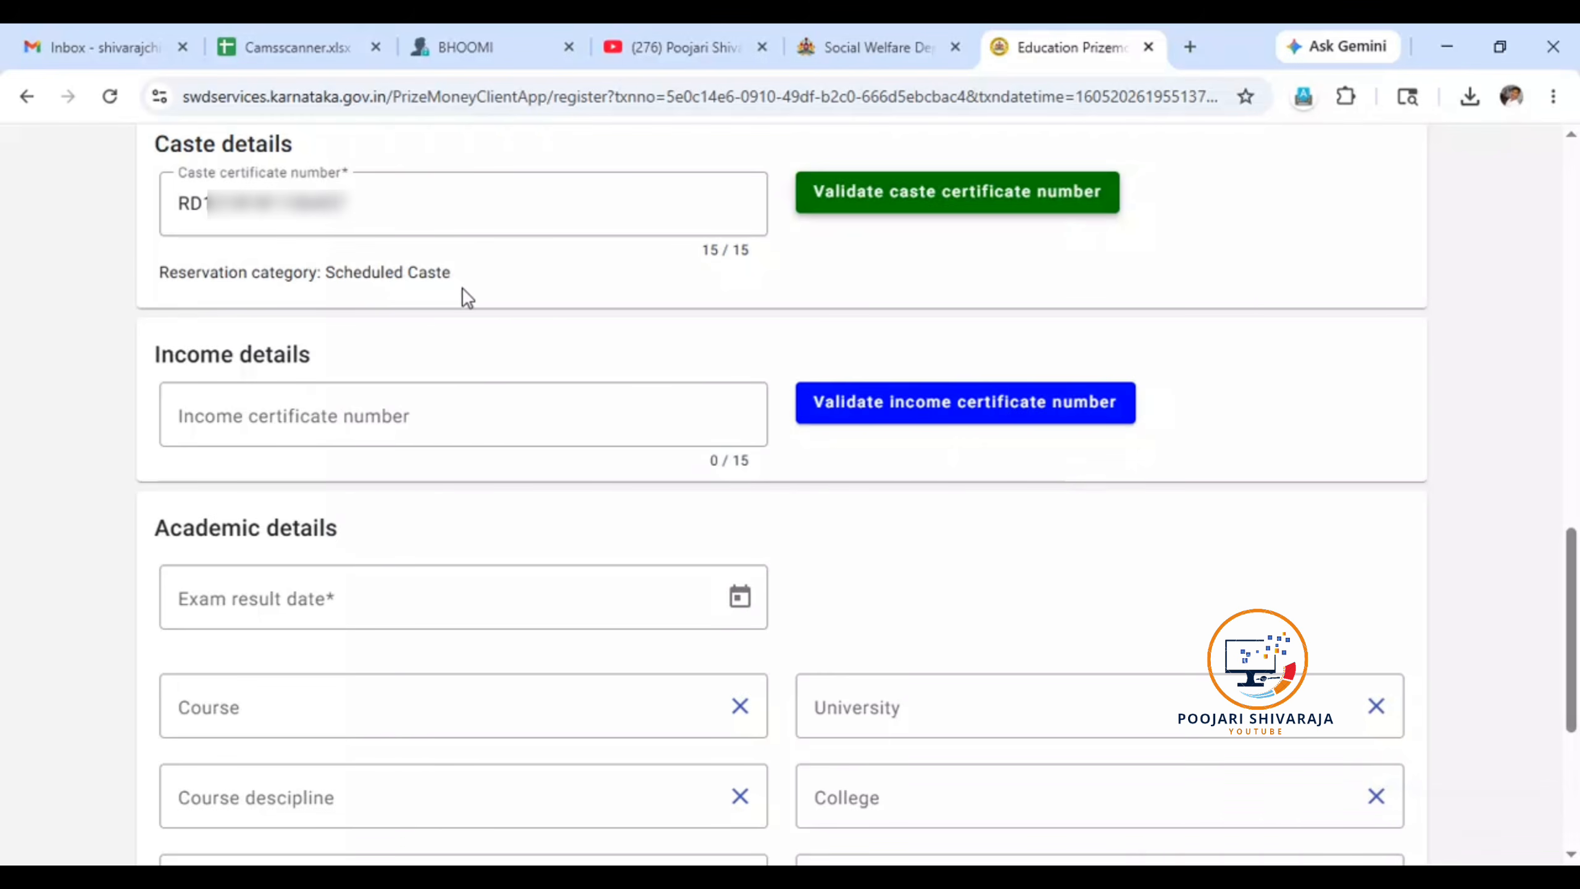
# Enter and validate the income certificate number, confirming an annual income of 40,000.00
pyautogui.click(315, 412)
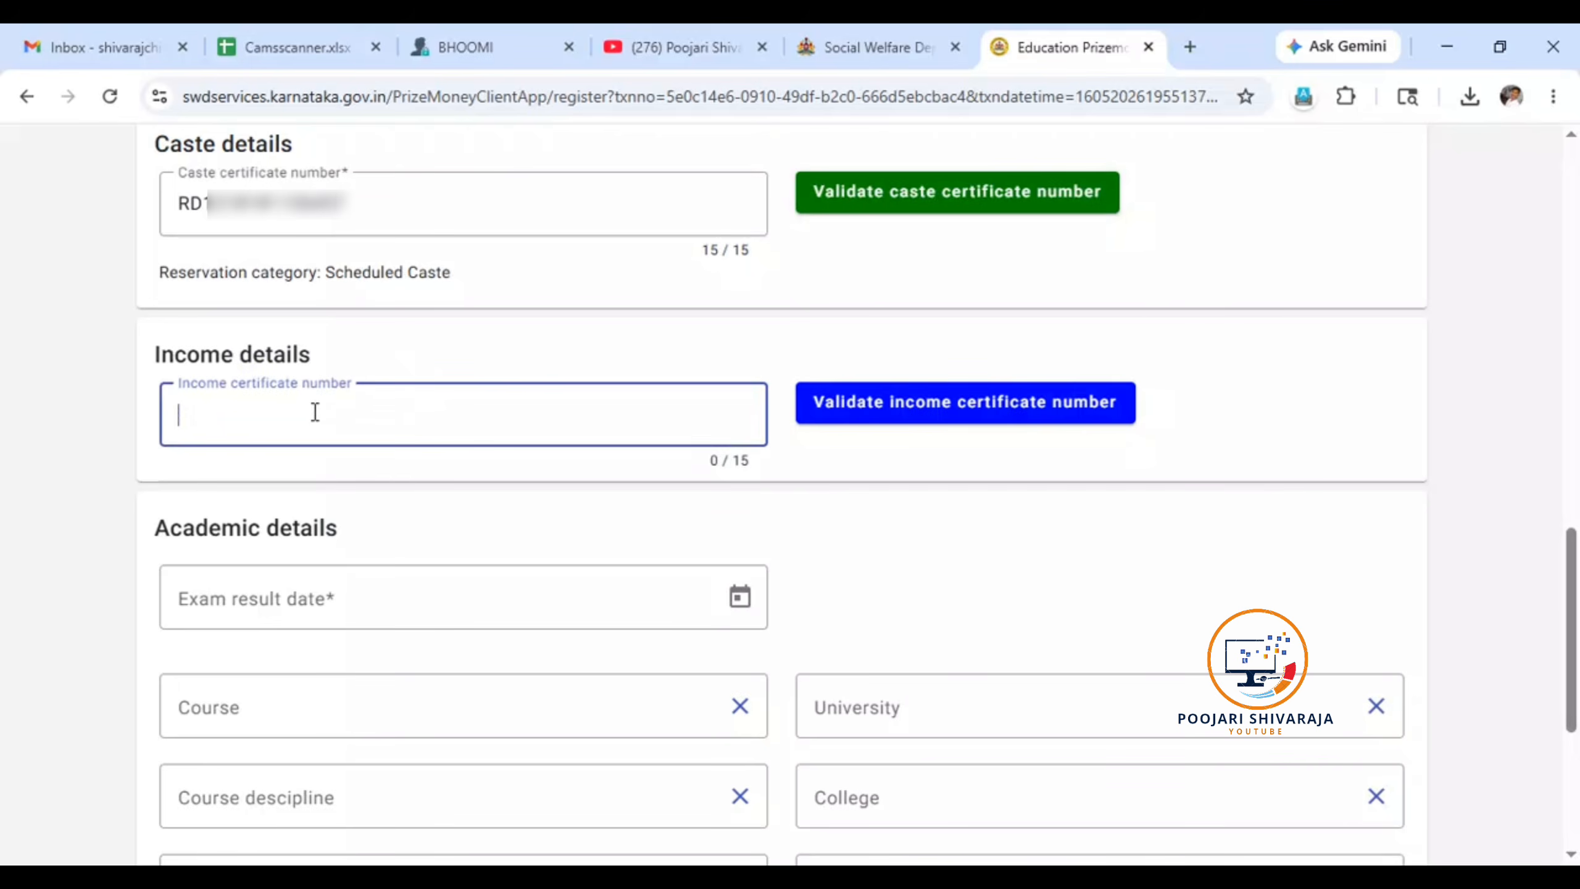
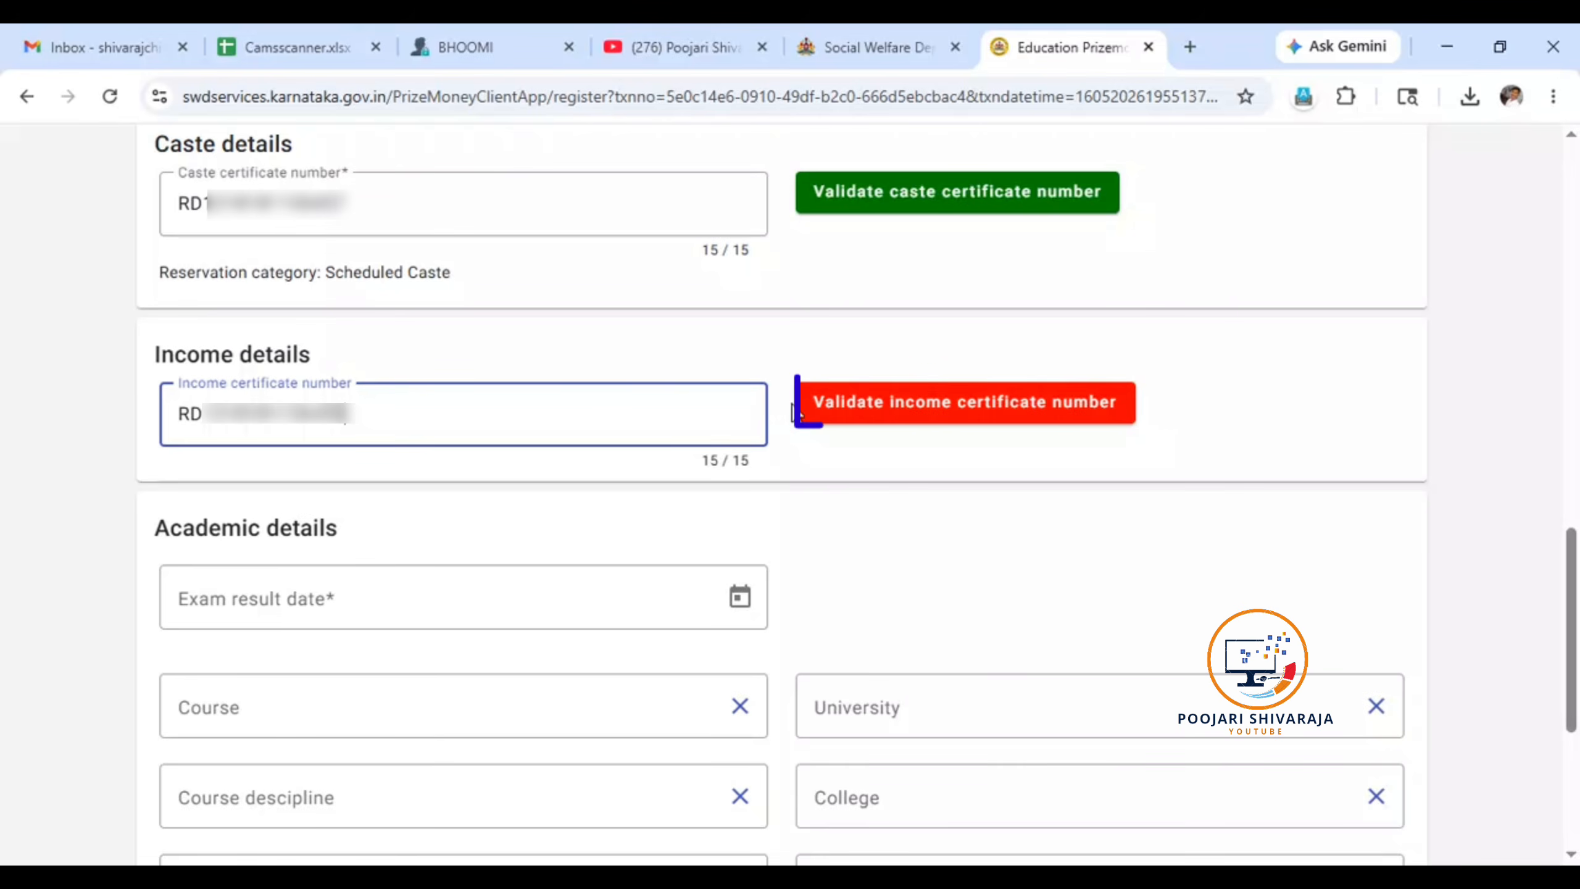
pyautogui.click(1057, 414)
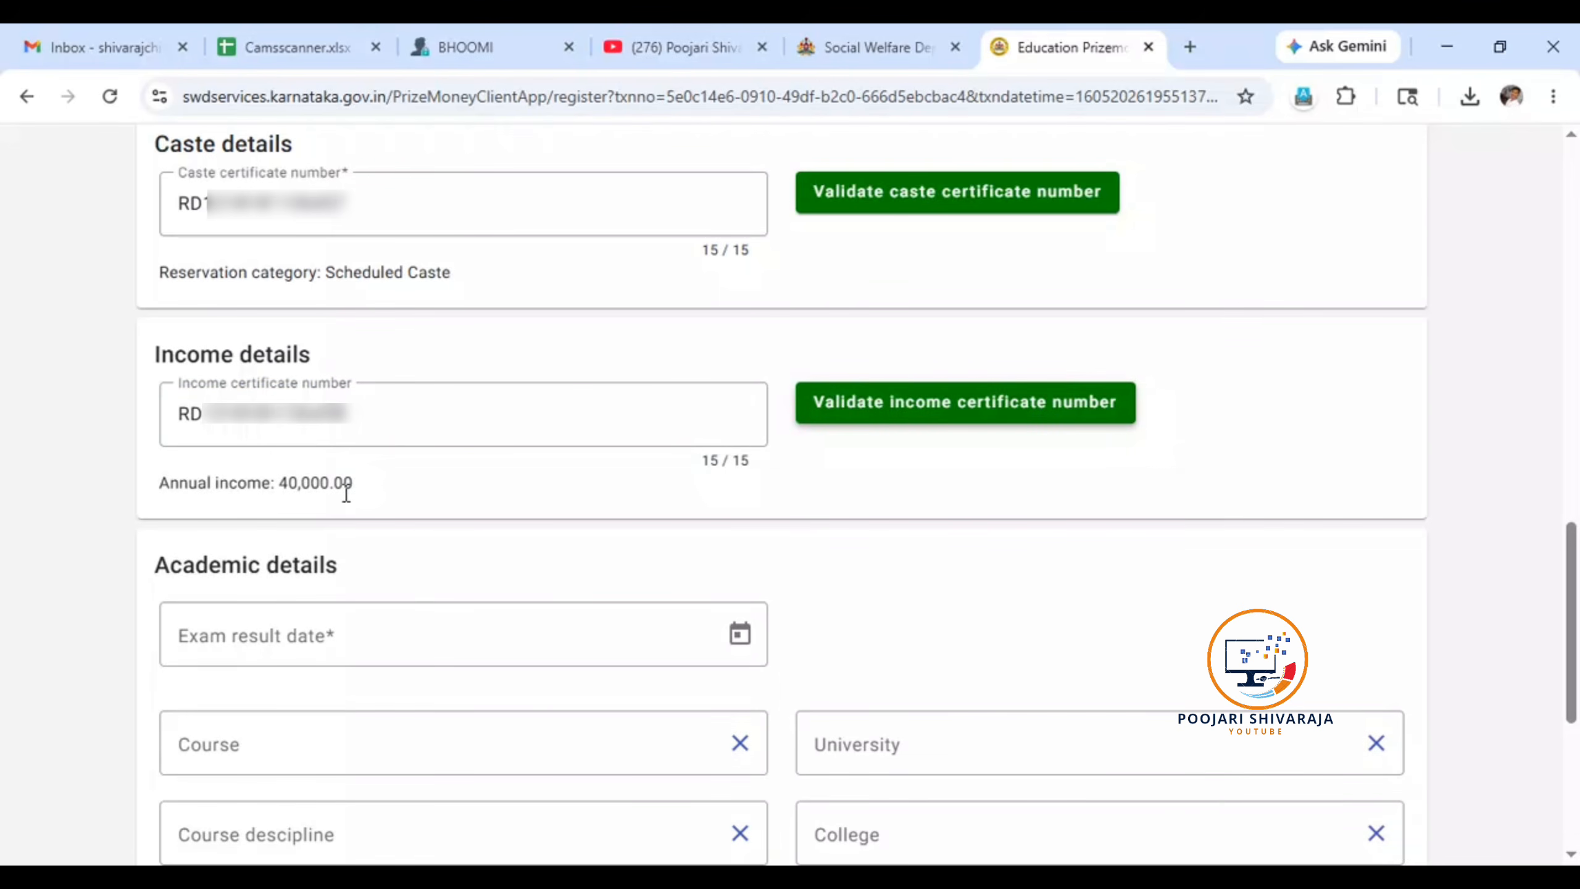
pyautogui.scroll(-5, 504, 471)
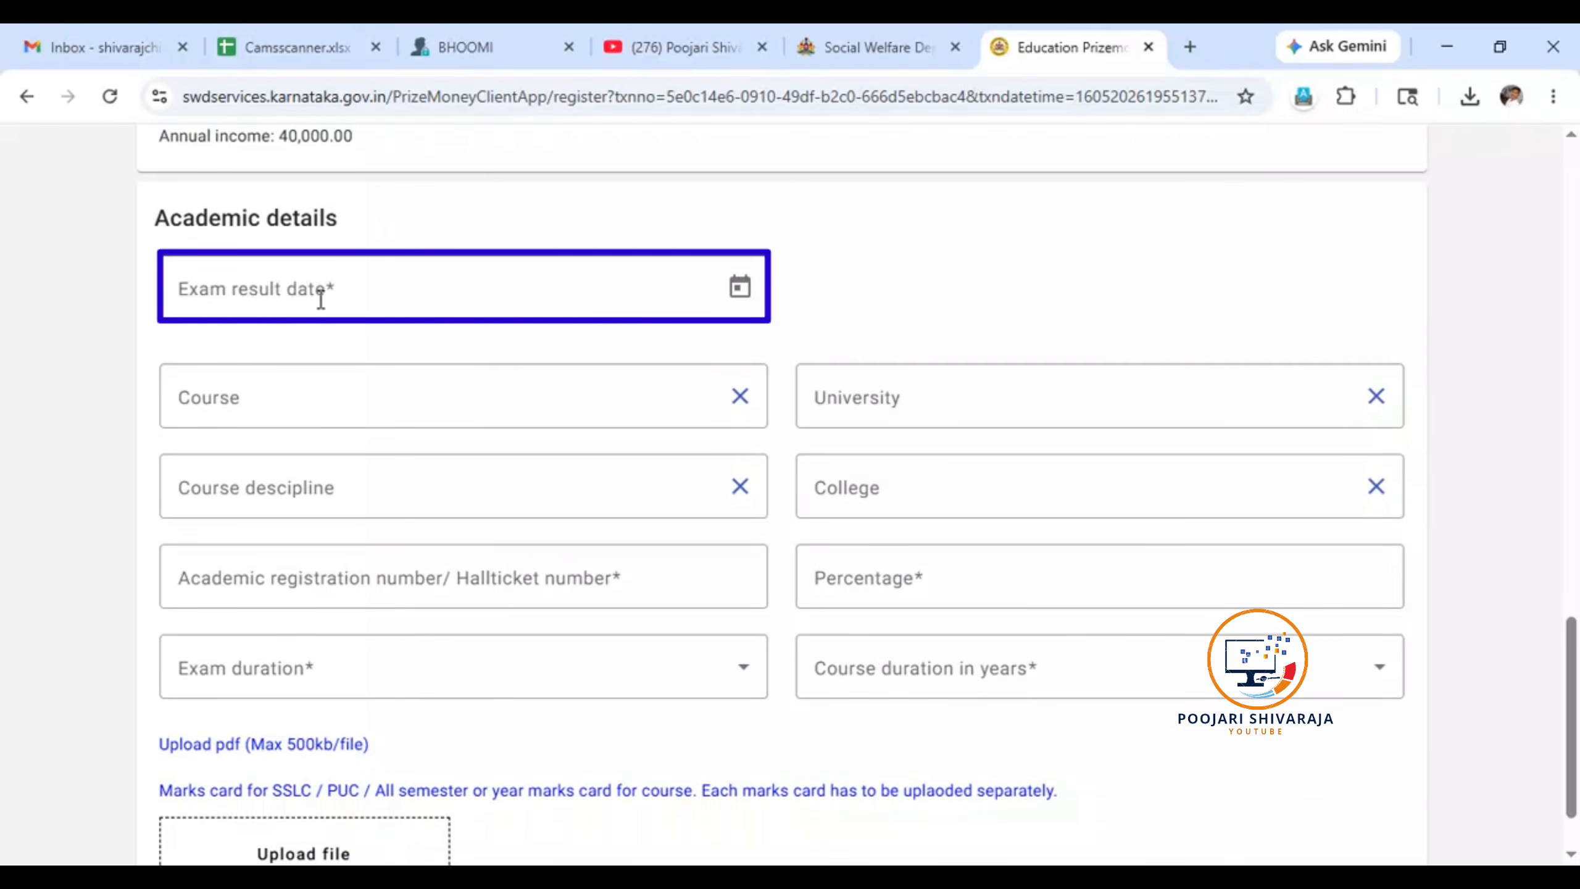
# Set the exam result date to 9 April 2026
pyautogui.click(738, 293)
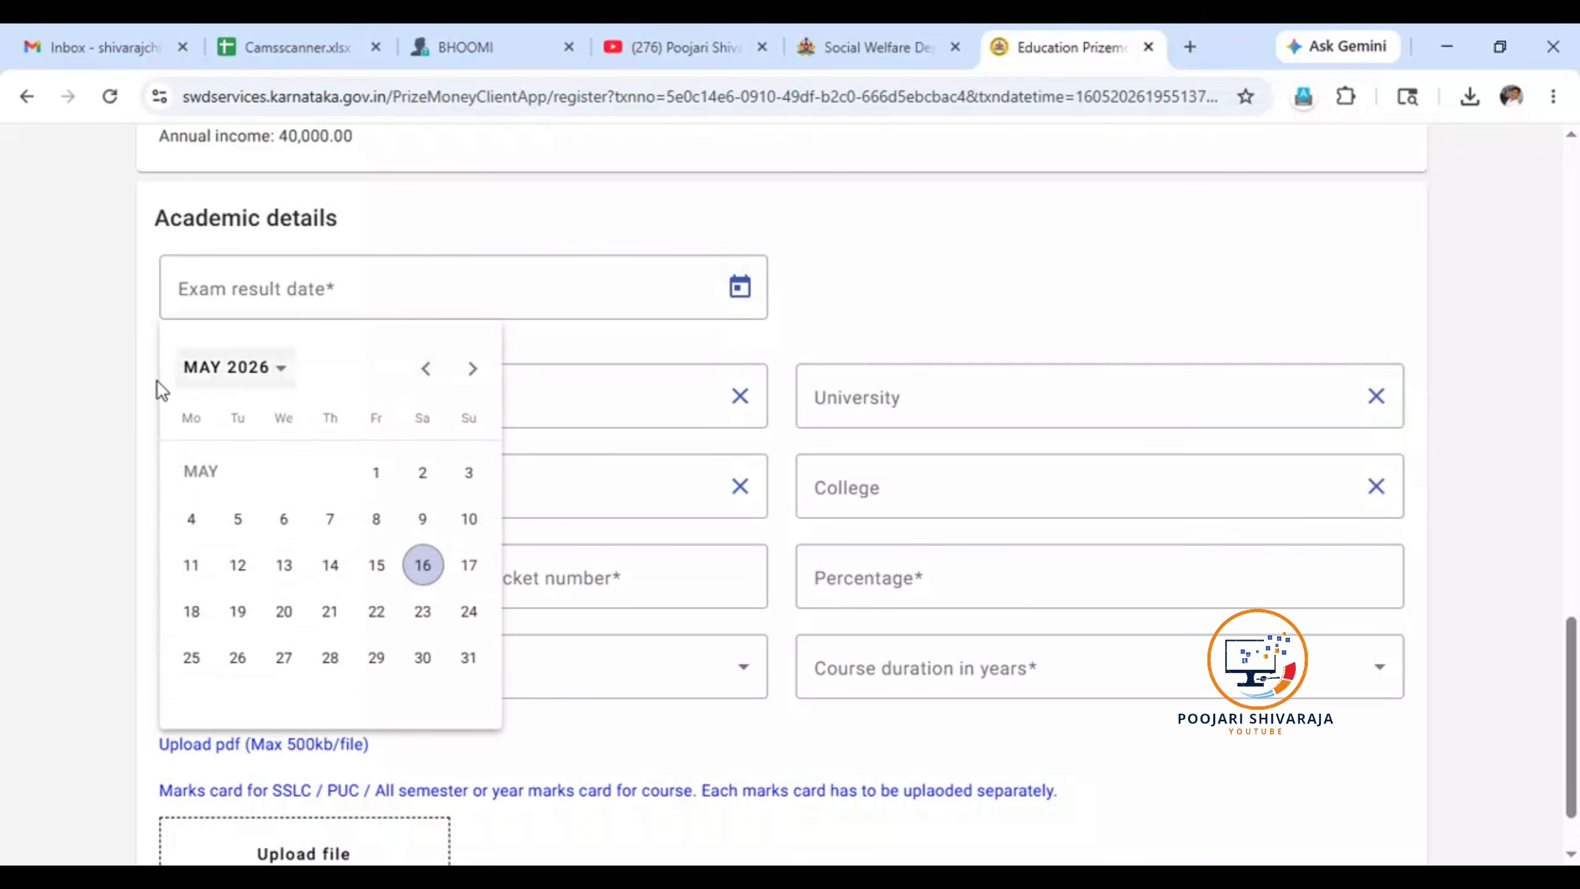
pyautogui.click(424, 372)
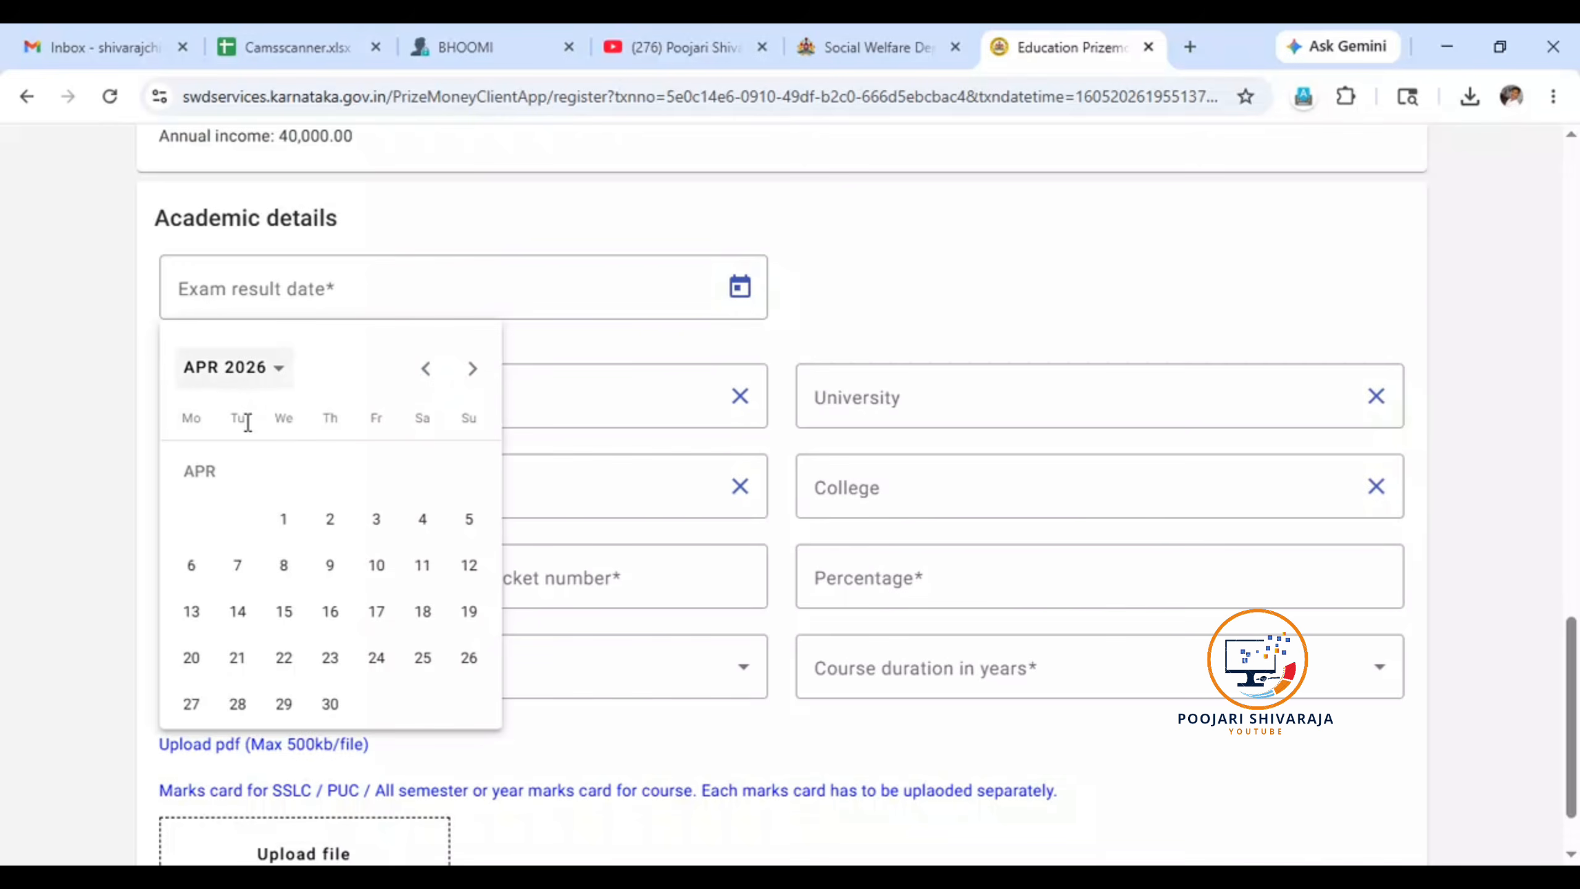
pyautogui.click(330, 565)
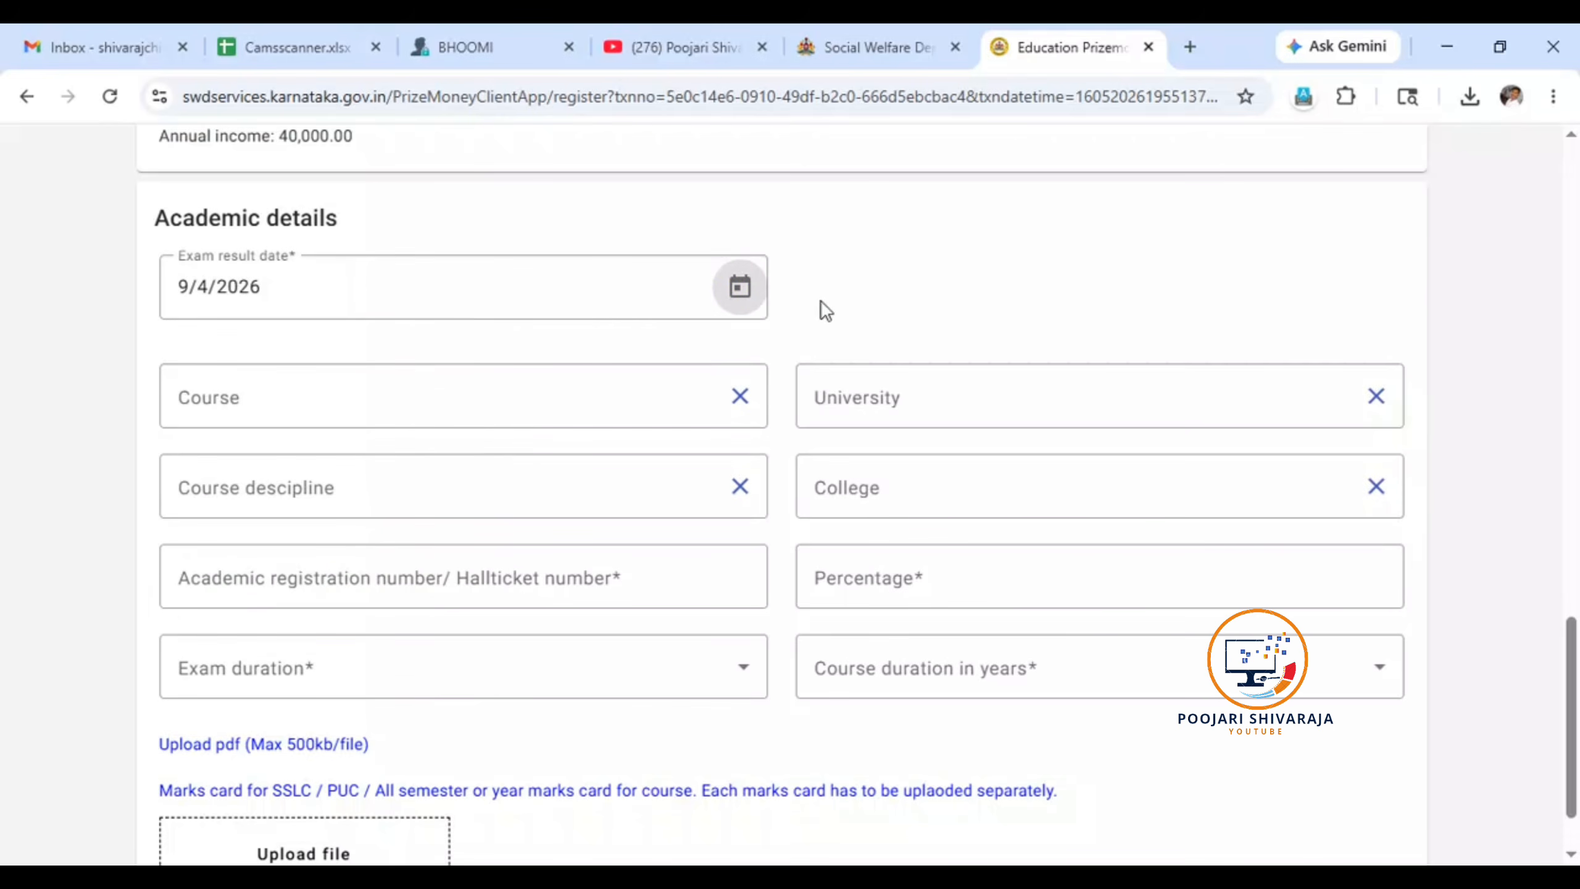
# Select PU / 11 th / 12 th as the course
pyautogui.click(282, 405)
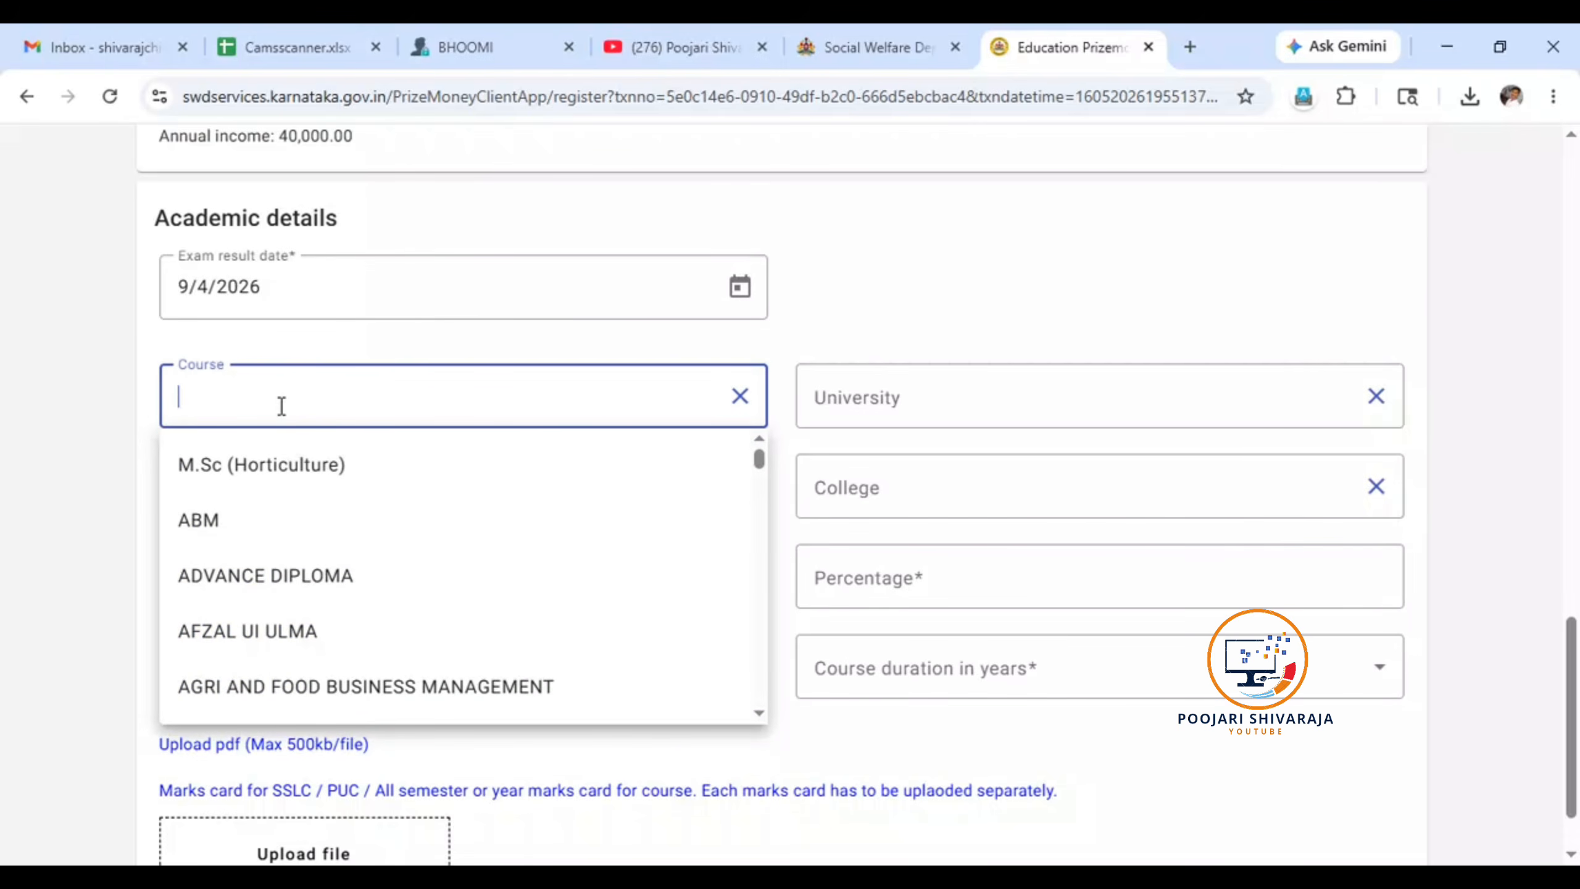
pyautogui.write('PU')
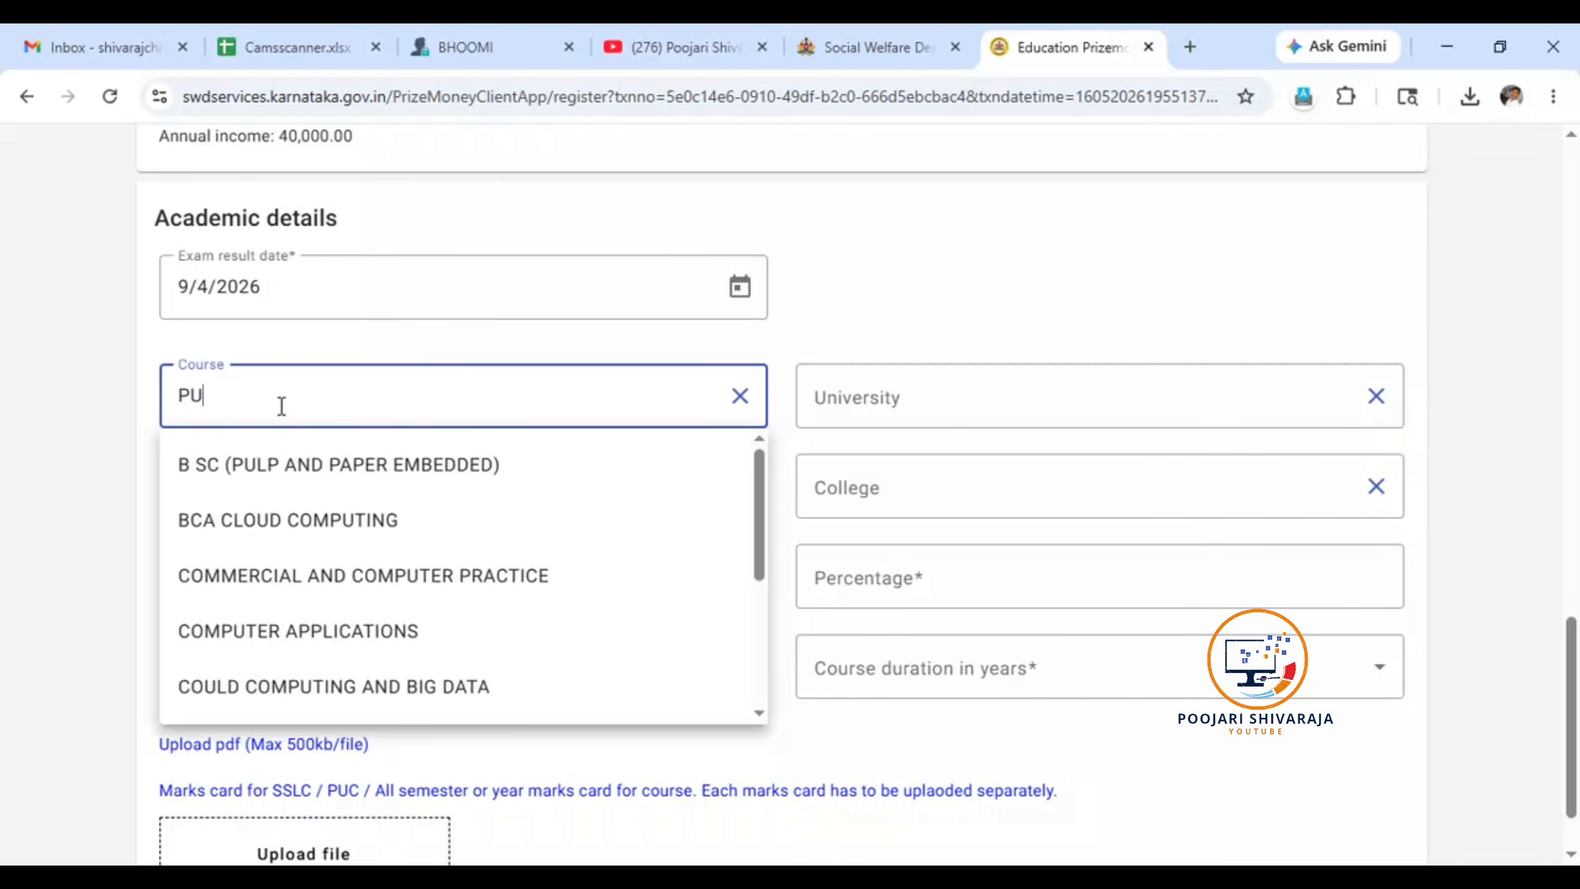
pyautogui.scroll(-3, 254, 646)
pyautogui.scroll(-1, 316, 670)
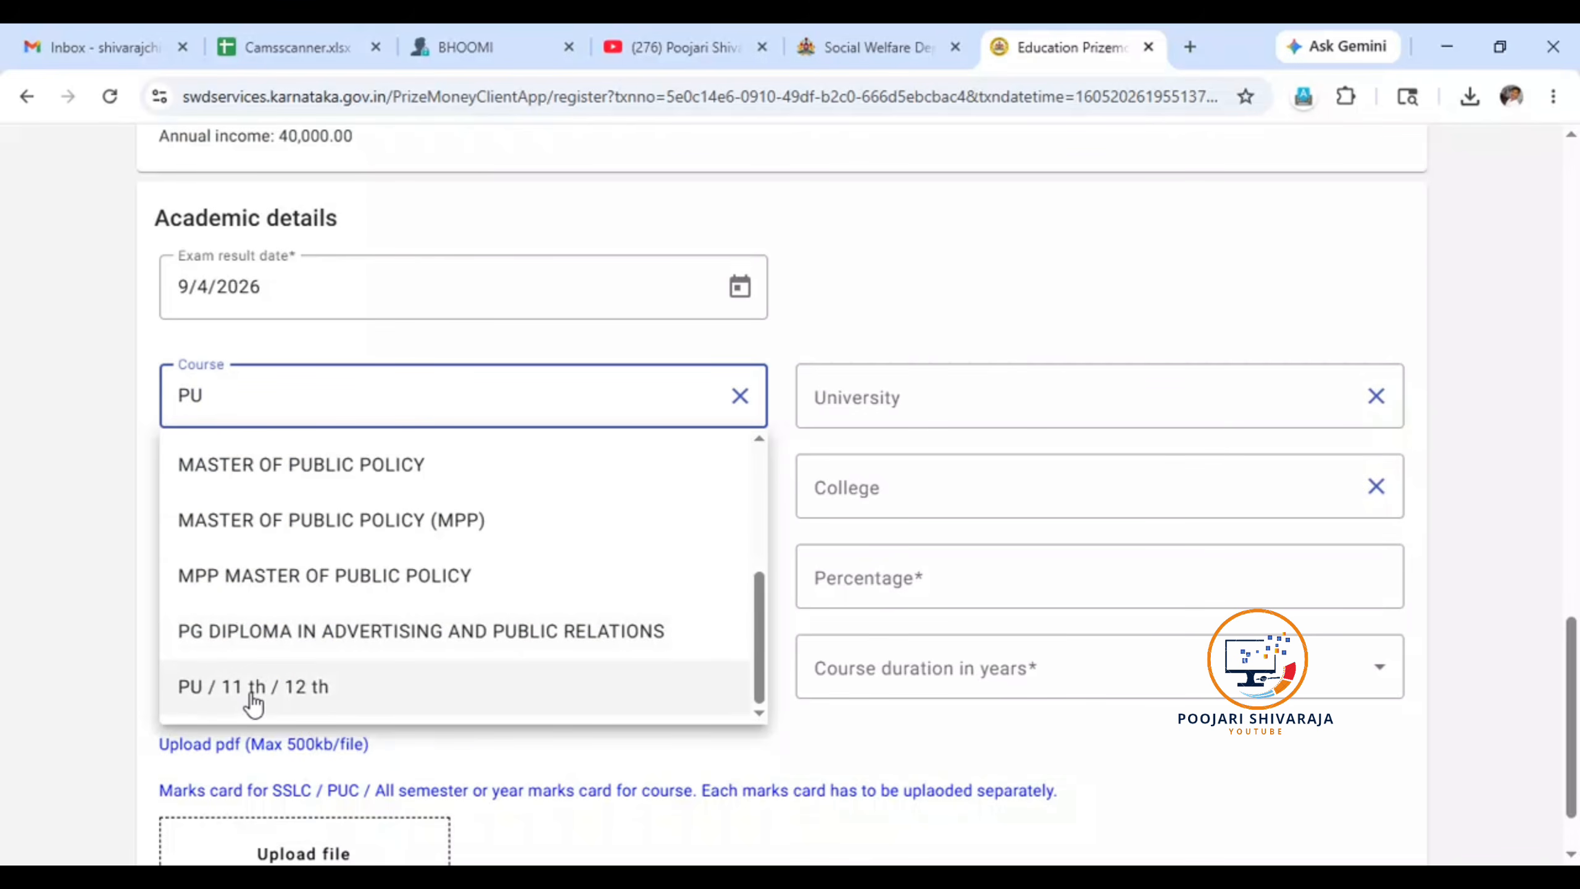
pyautogui.click(295, 688)
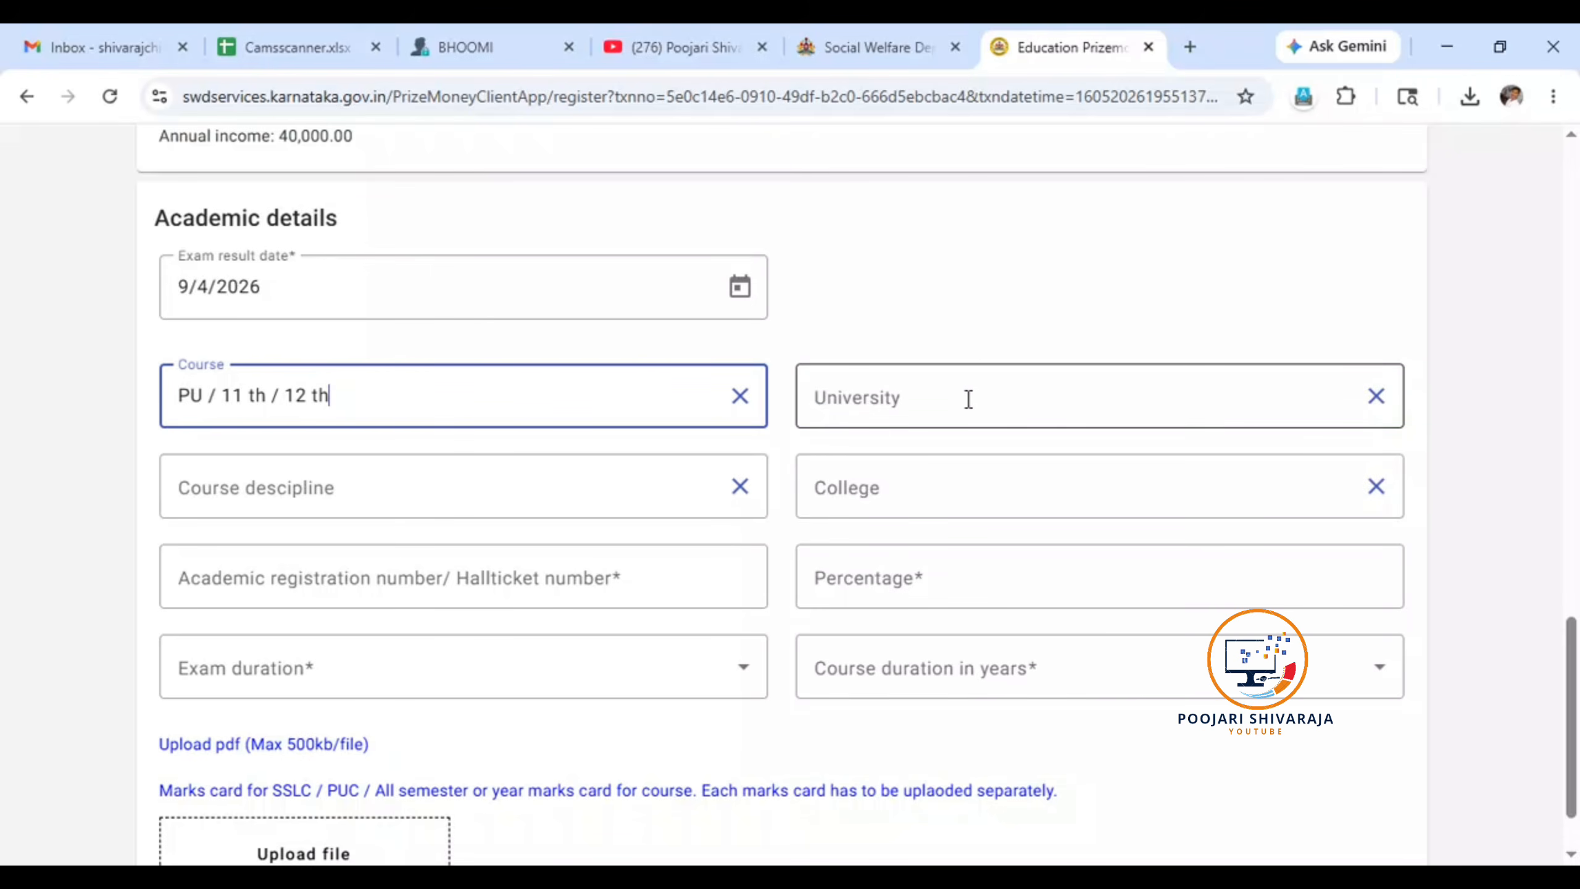
# Choose Department of Pre-University Education (PUC) as university and Commerce as course discipline
pyautogui.click(1223, 394)
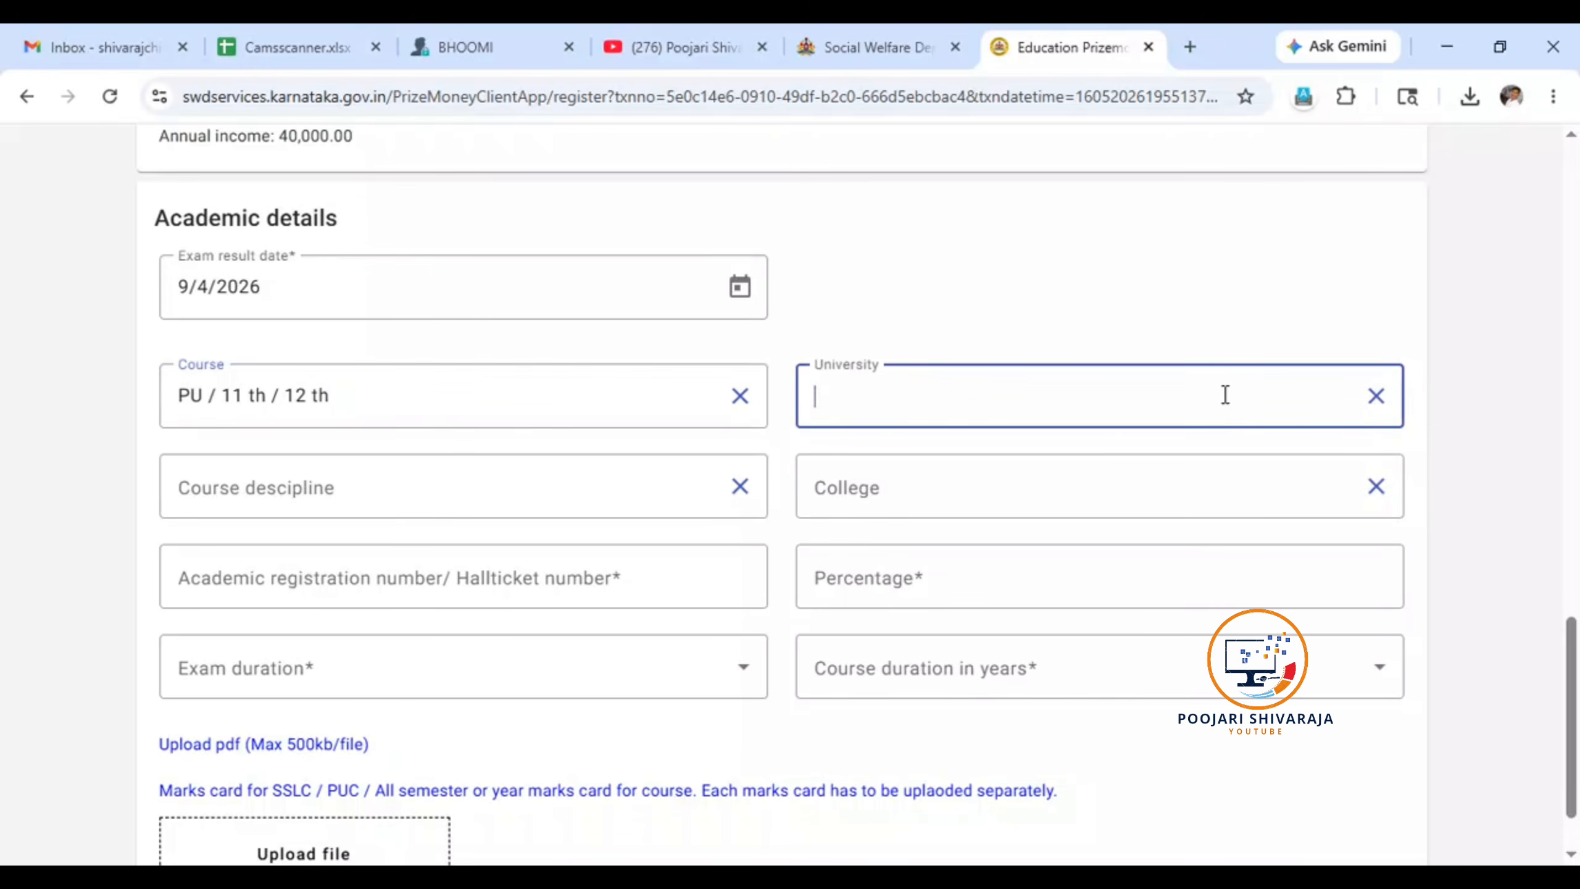
pyautogui.scroll(-10, 1107, 610)
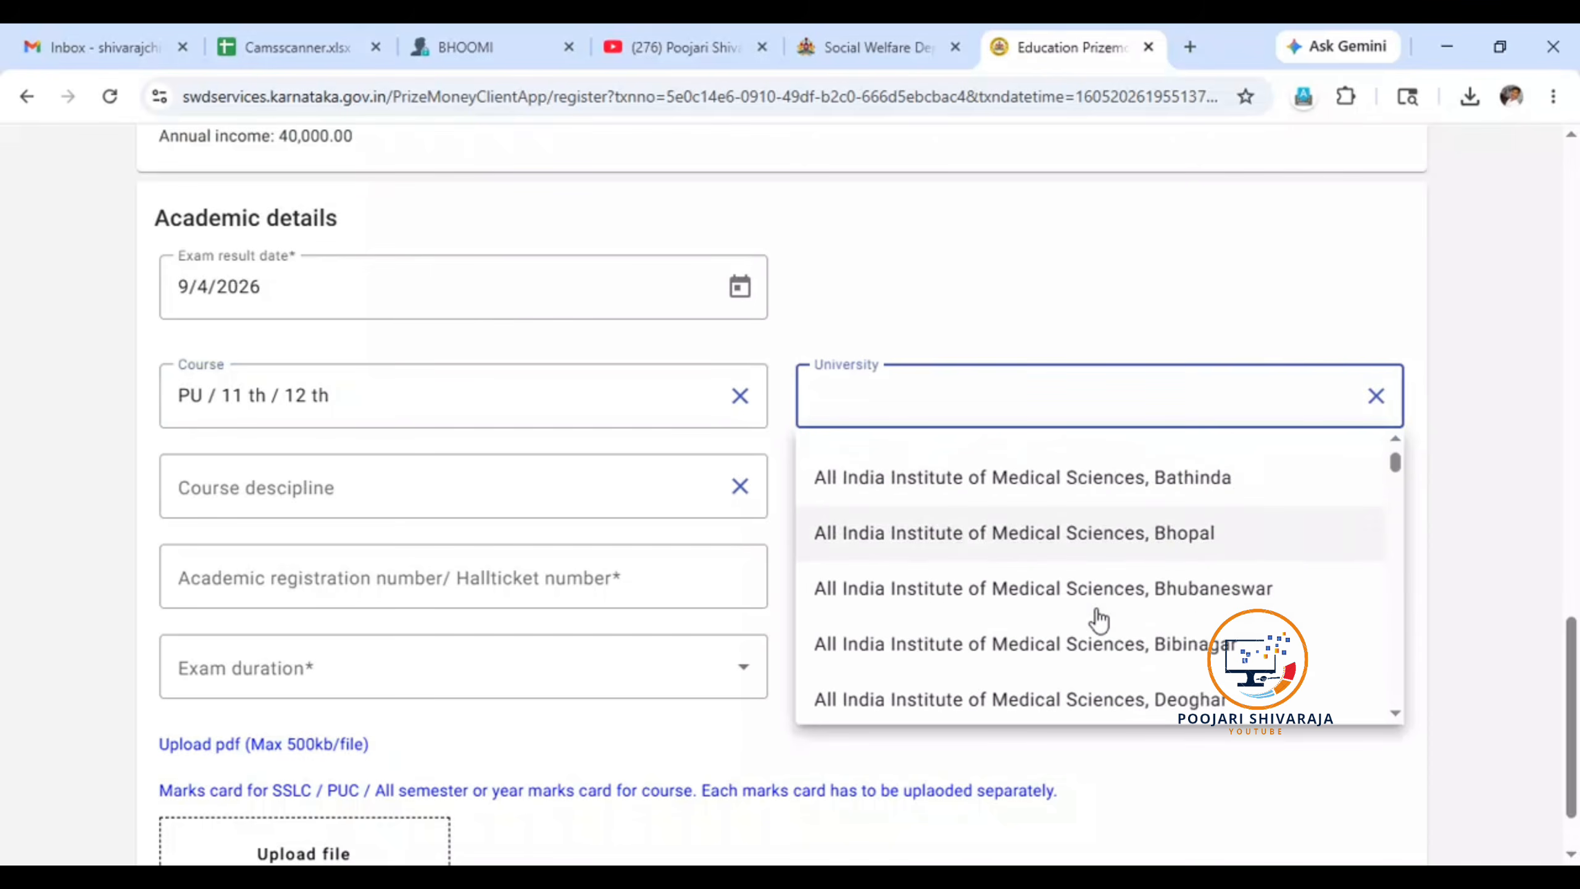
pyautogui.scroll(-15, 1090, 628)
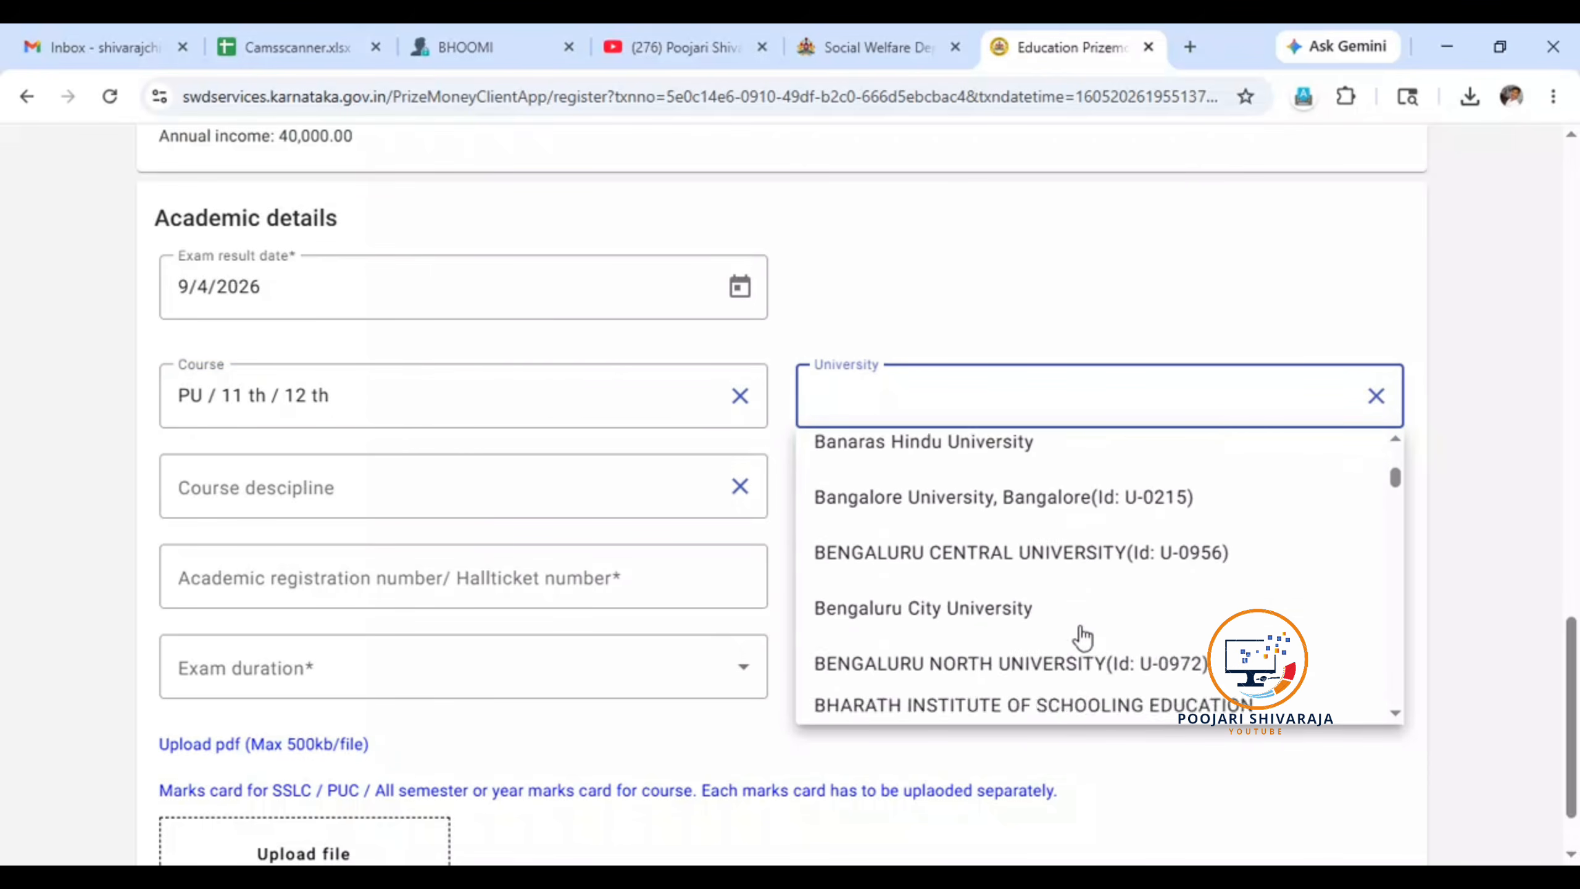
pyautogui.scroll(-15, 1083, 637)
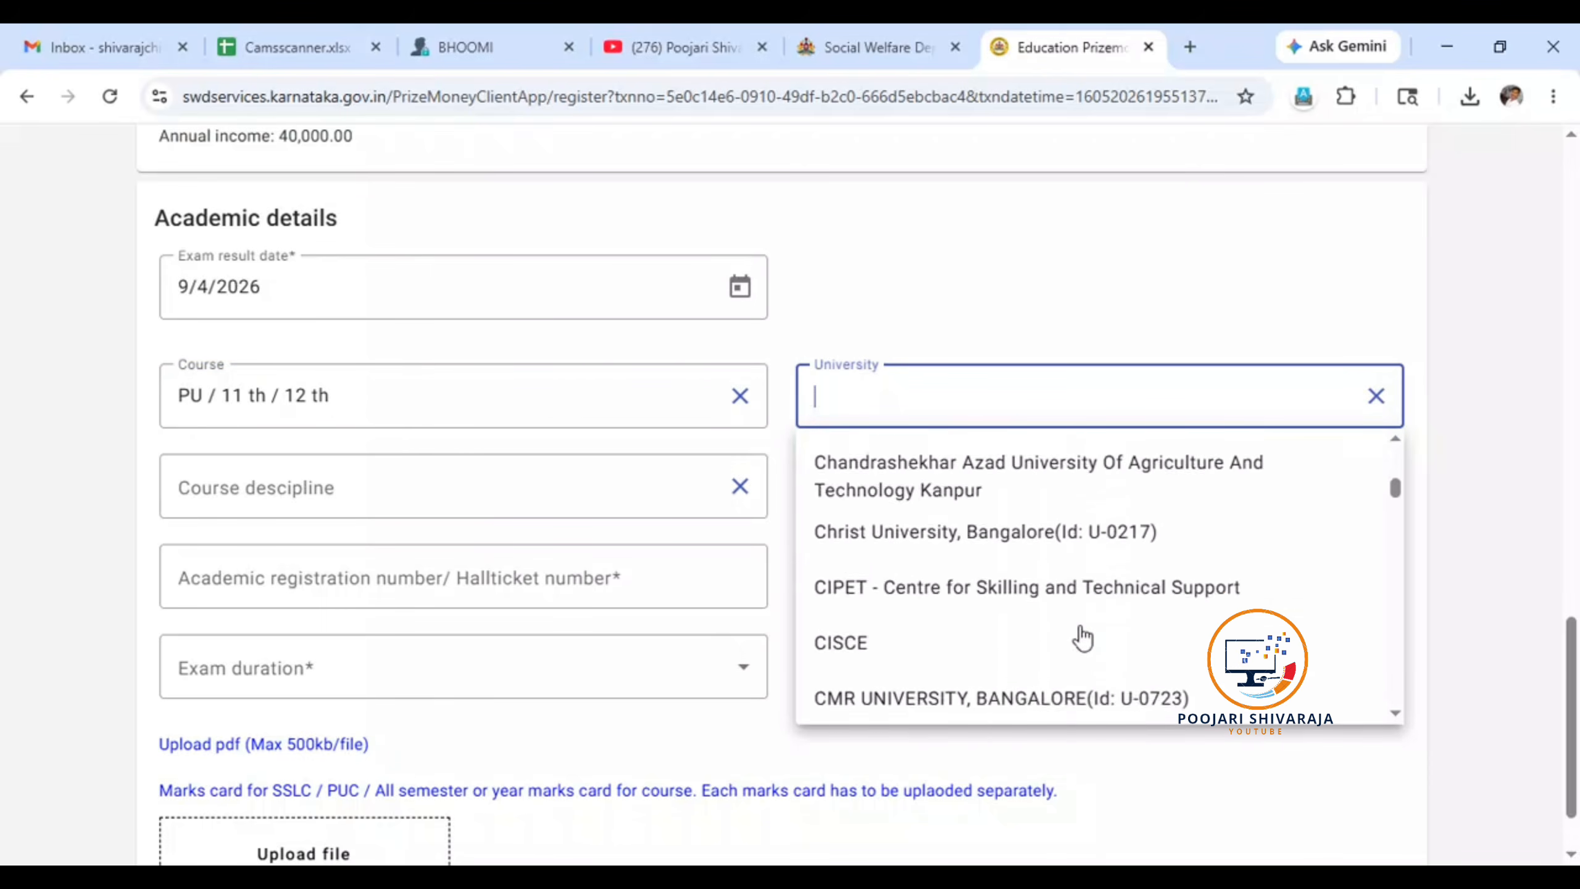
pyautogui.scroll(-5, 1082, 636)
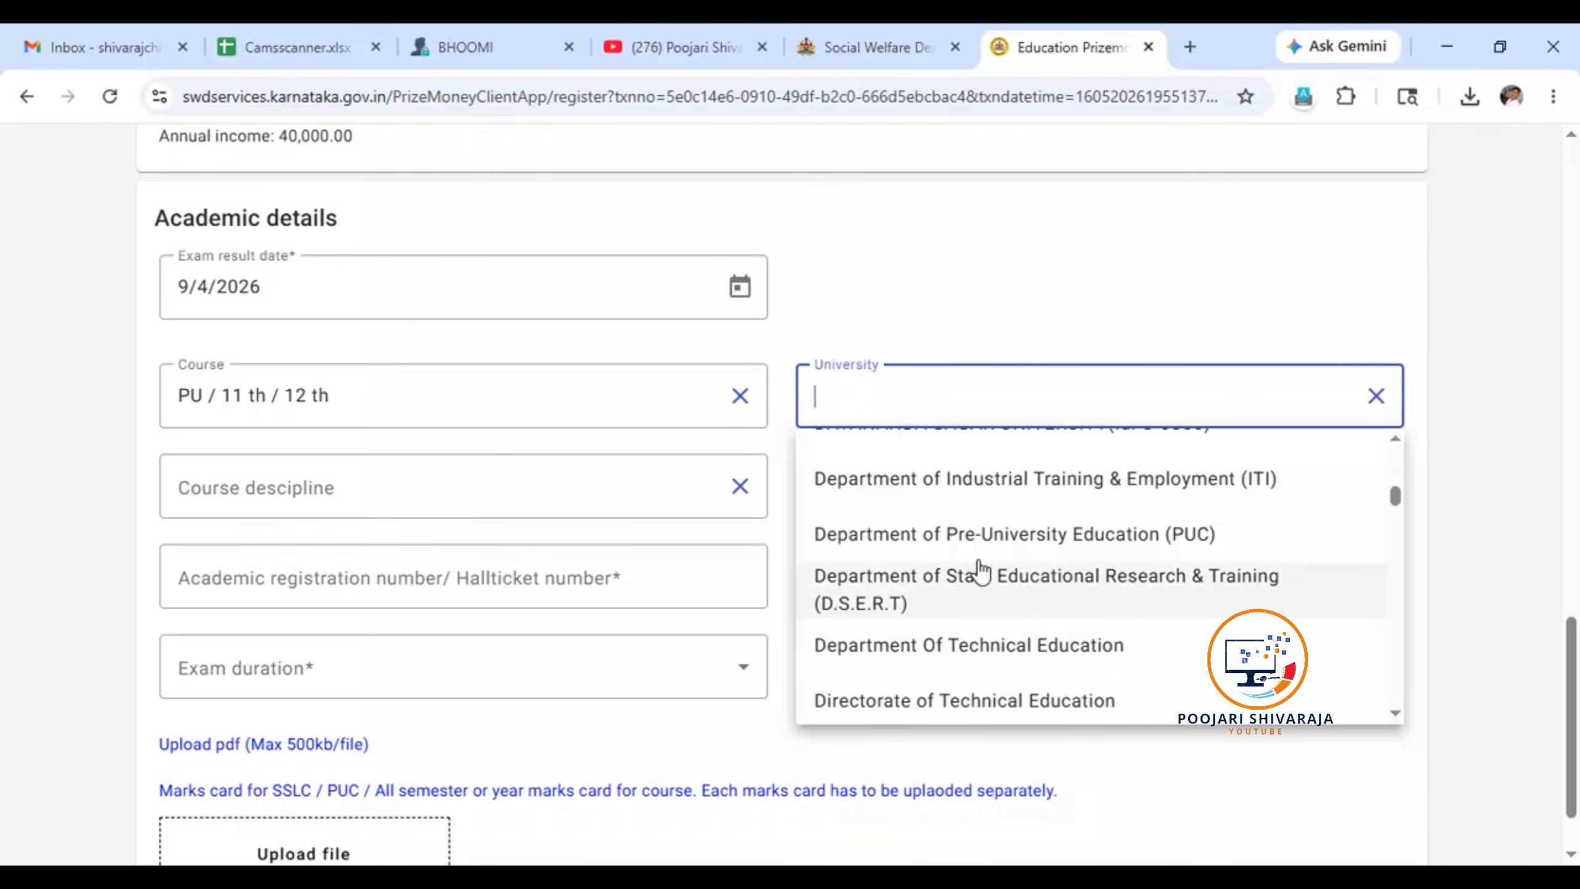
pyautogui.click(1163, 545)
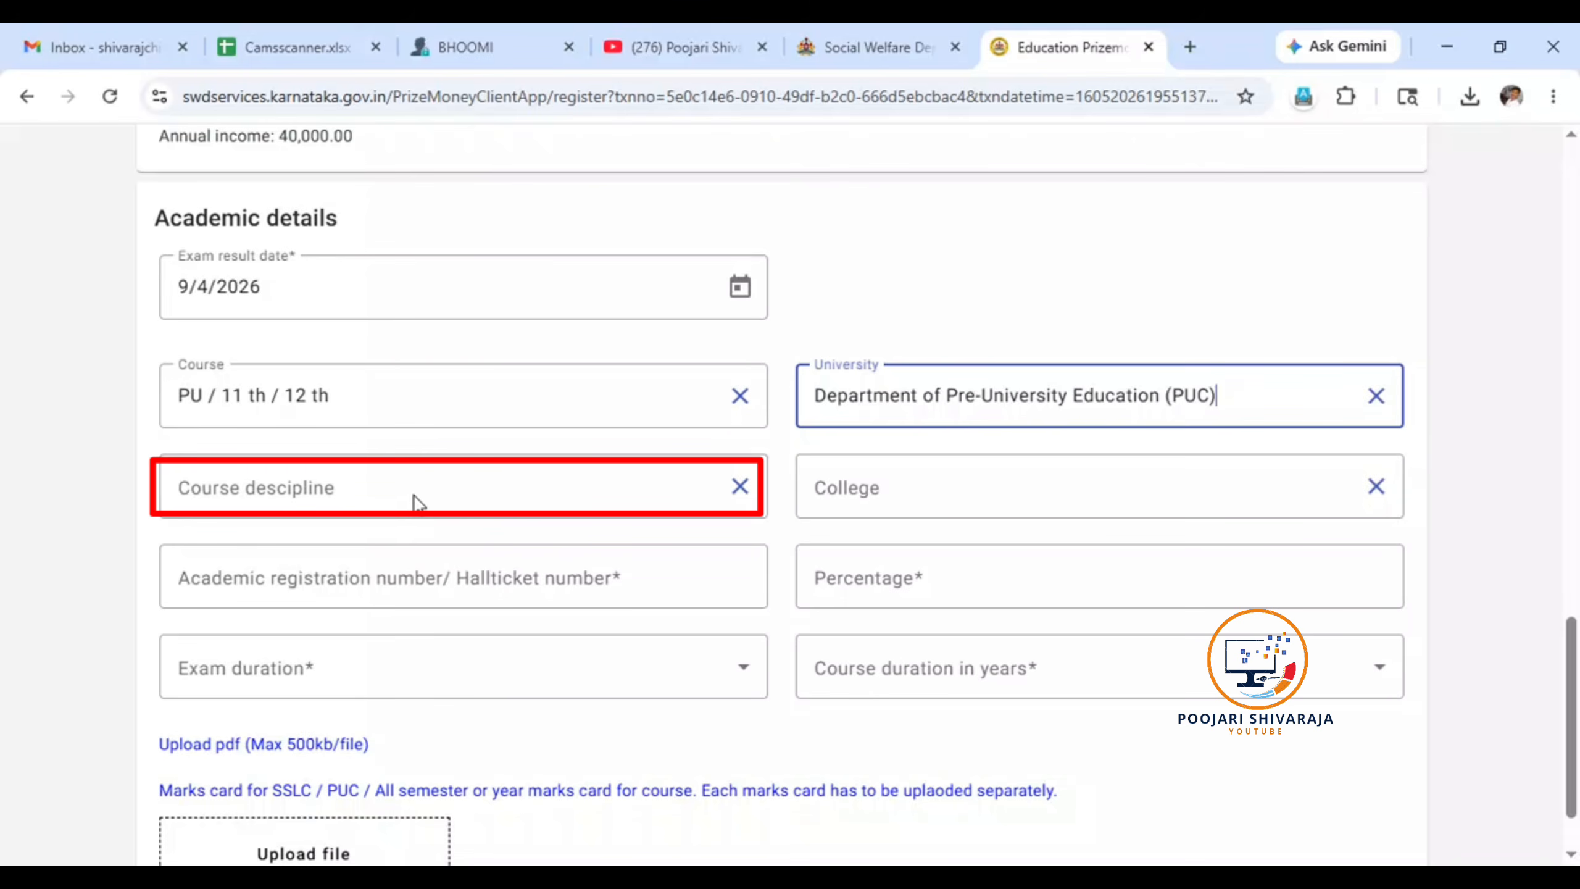
pyautogui.click(501, 479)
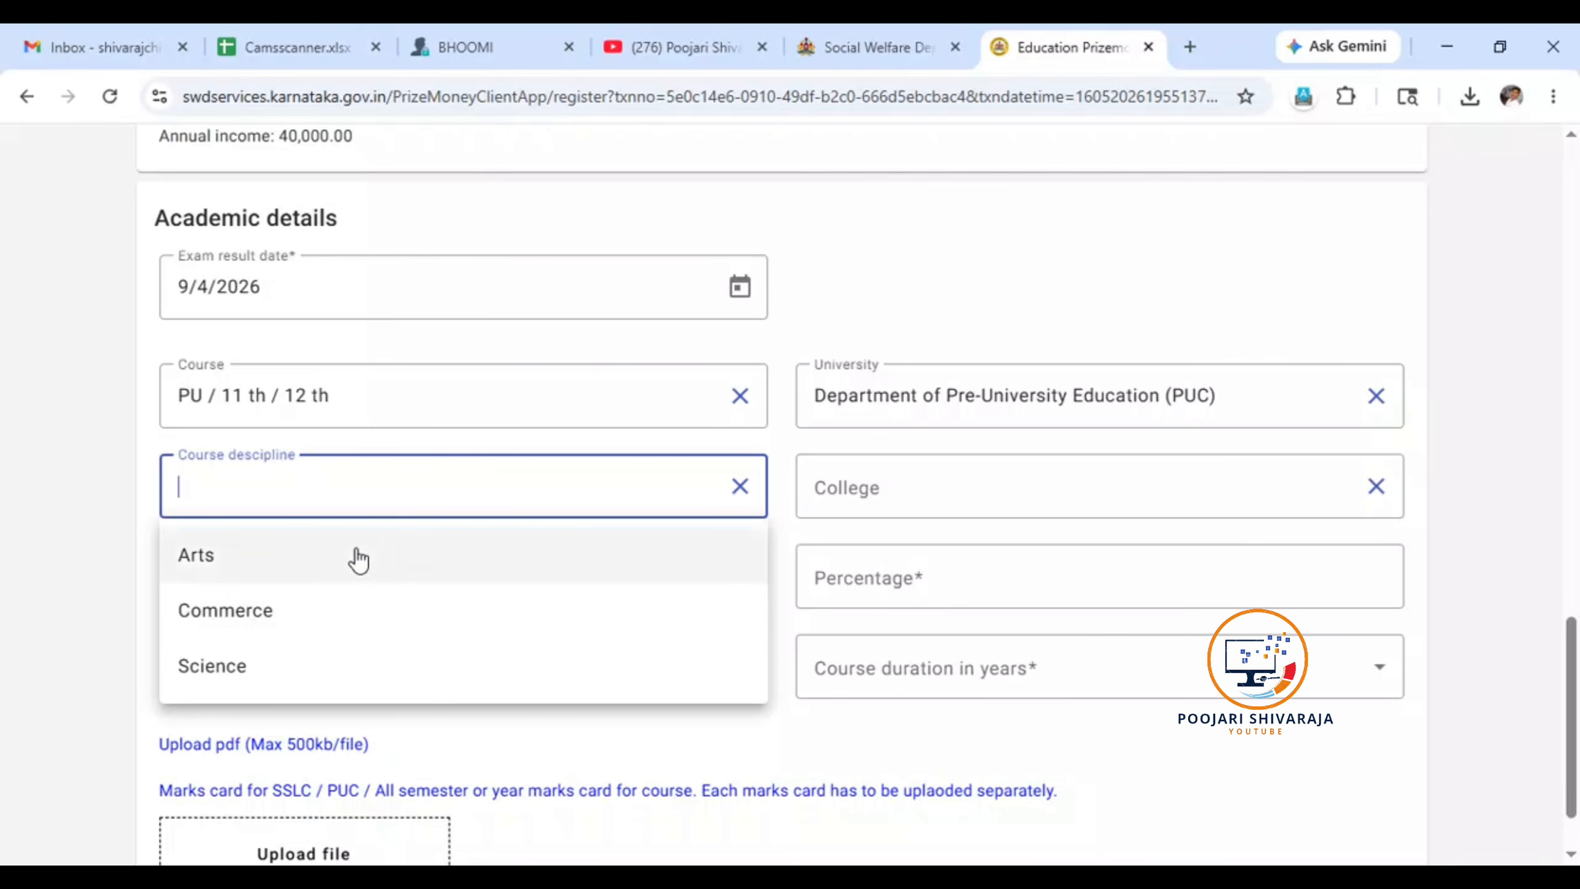
pyautogui.click(330, 615)
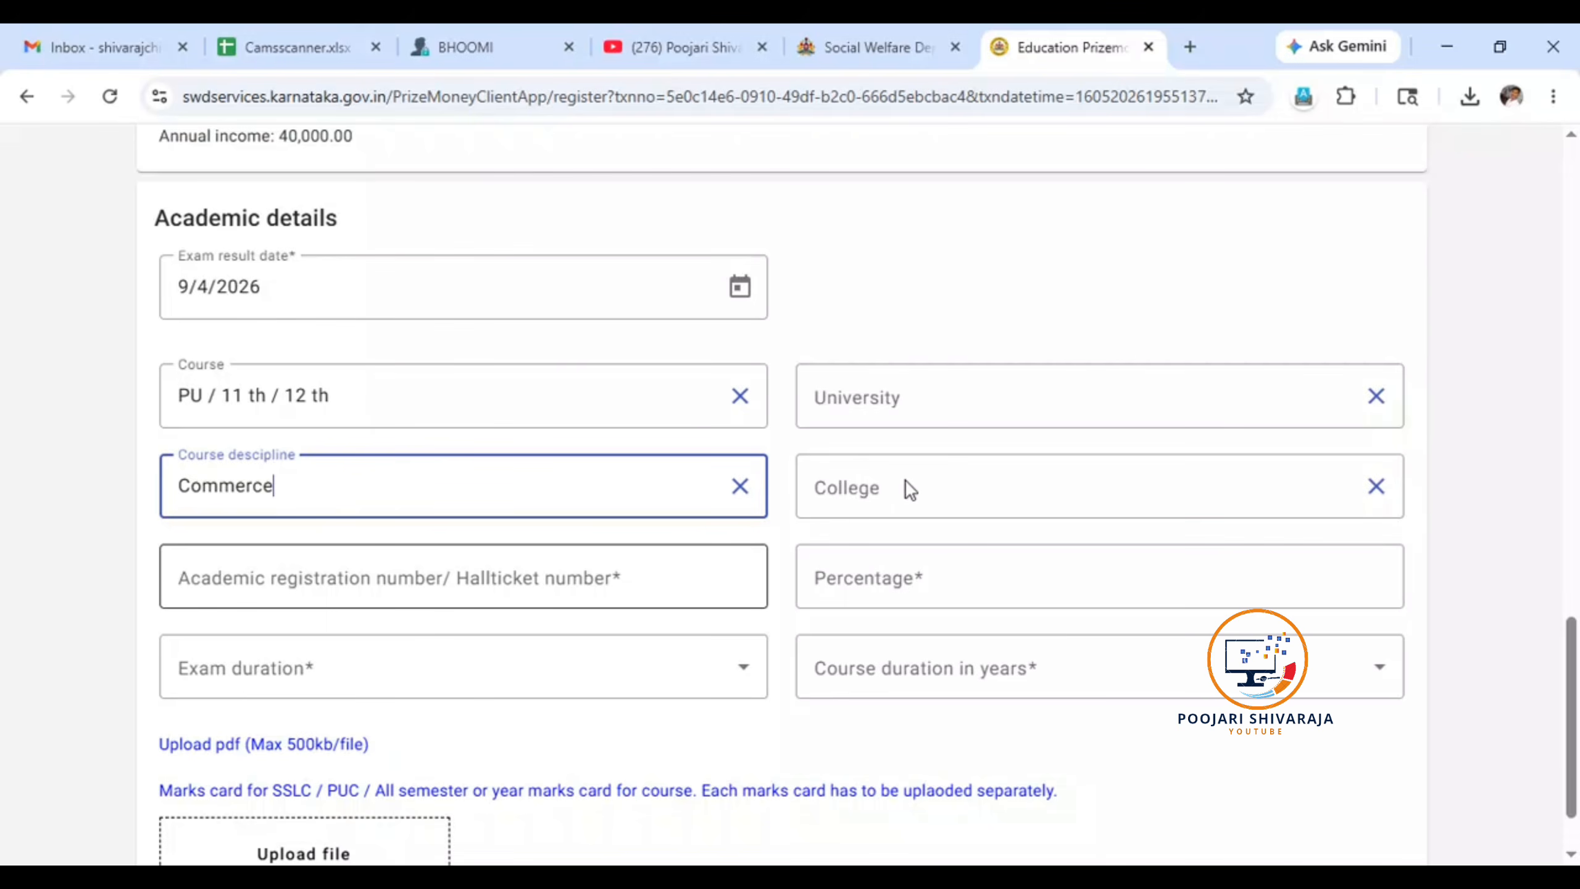
# Re-select the PUC university and pick the applicant's PU college from the College list
pyautogui.click(986, 404)
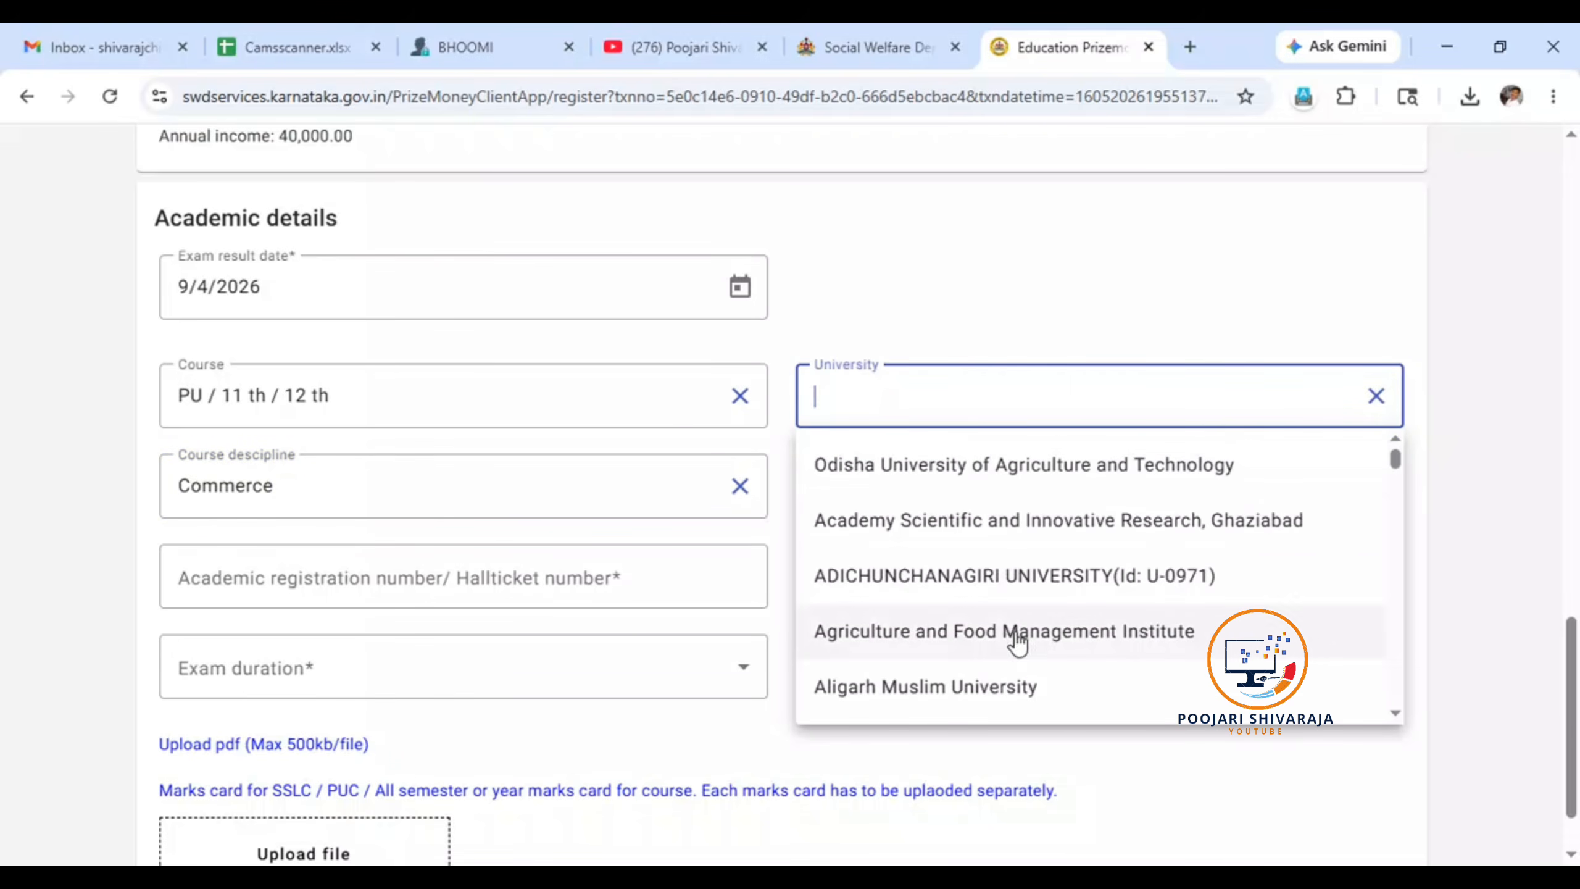
pyautogui.scroll(-10, 1020, 628)
pyautogui.scroll(-15, 1027, 622)
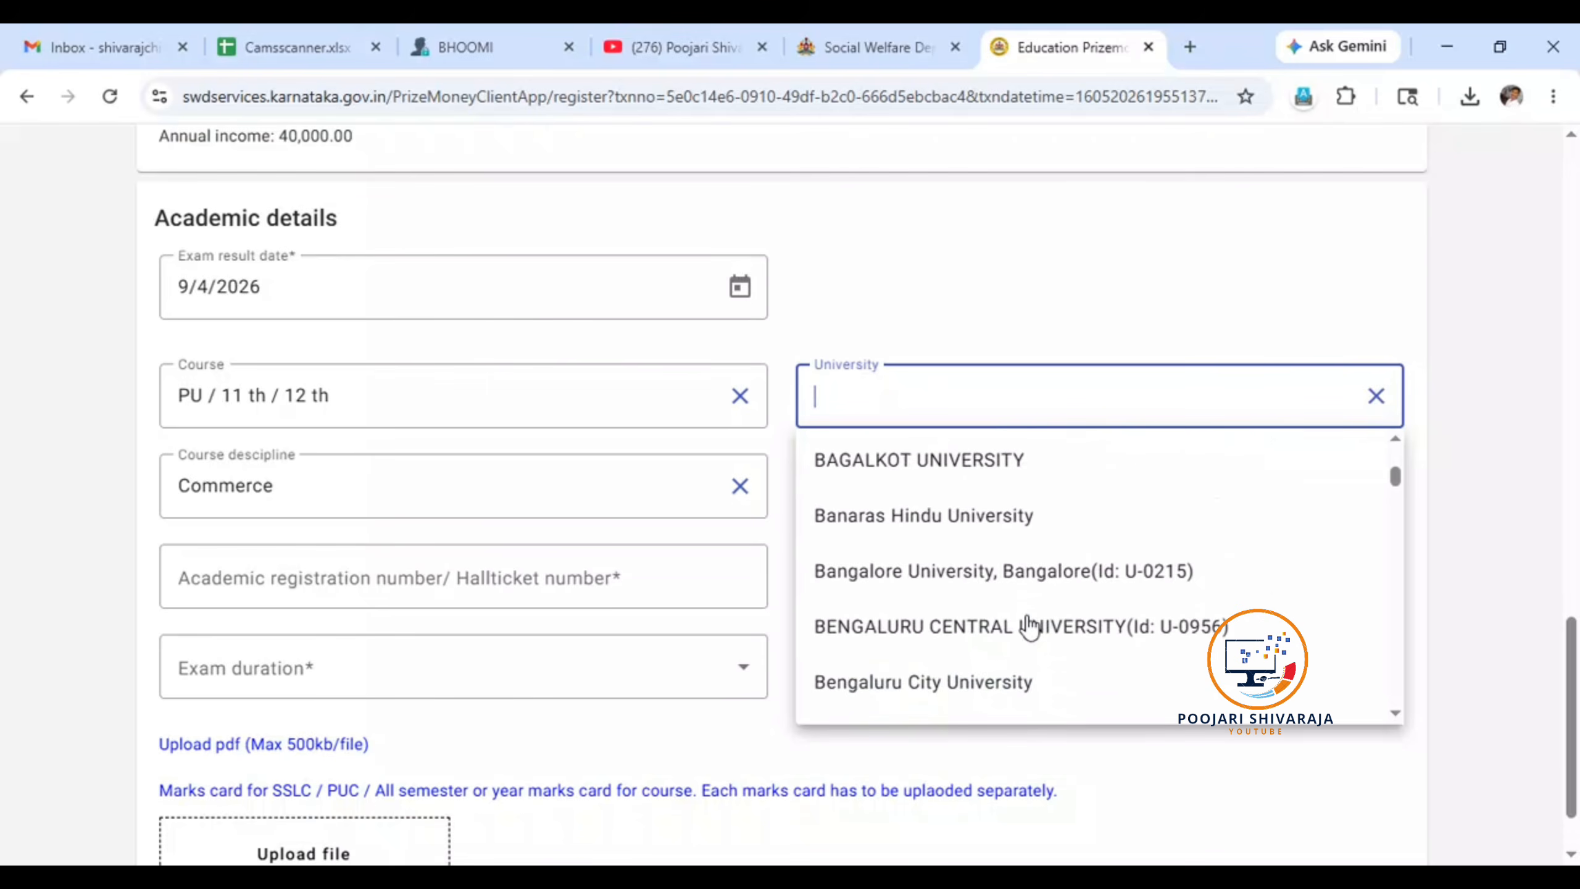
pyautogui.scroll(-10, 1027, 622)
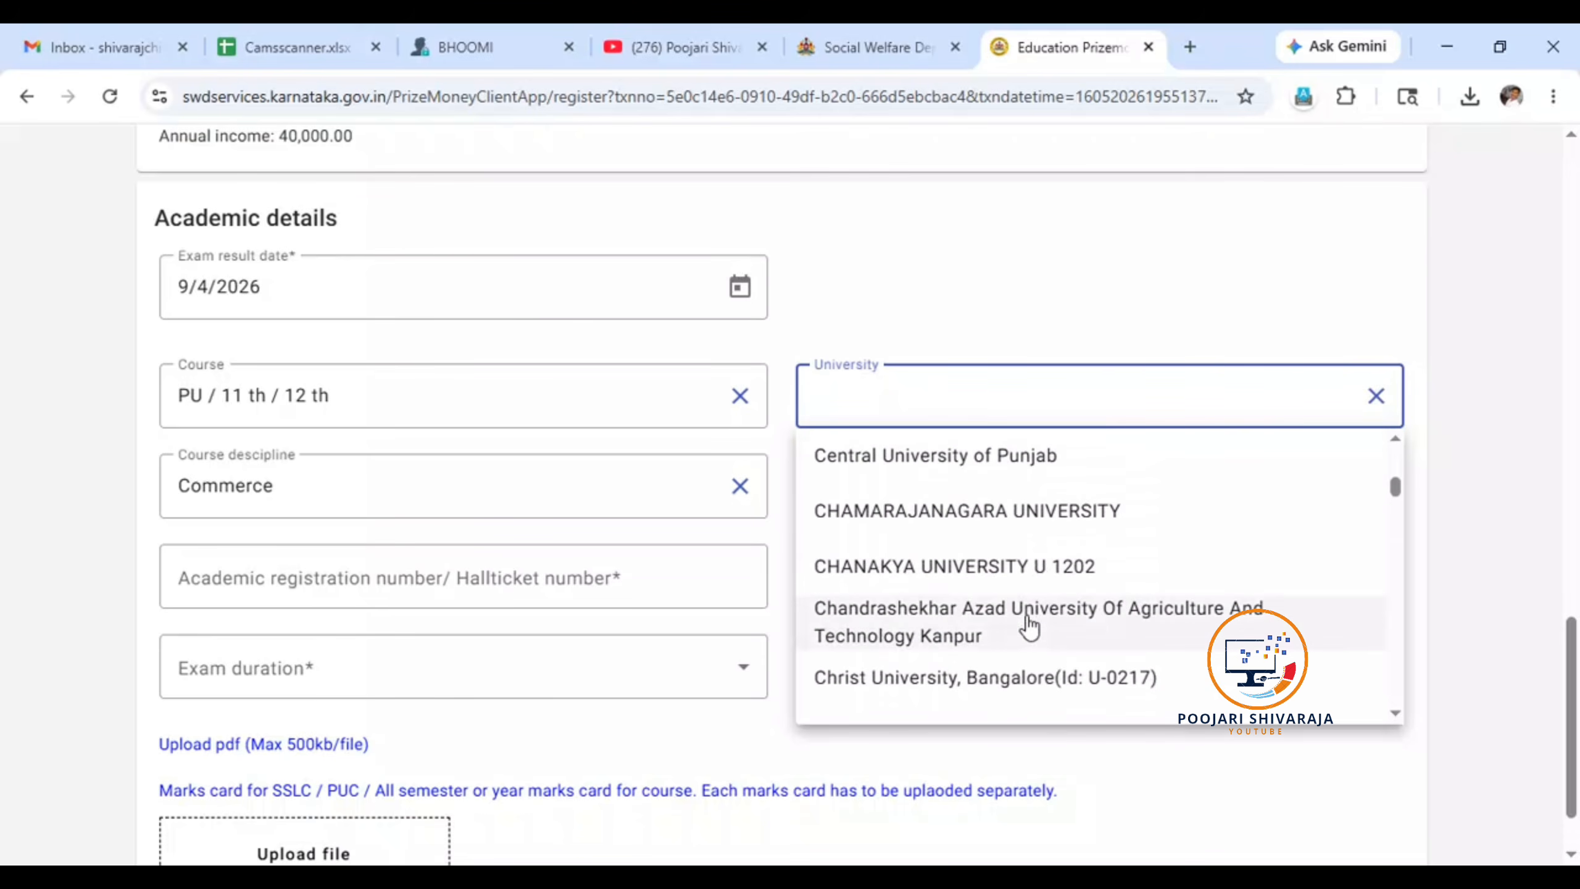
pyautogui.click(1014, 645)
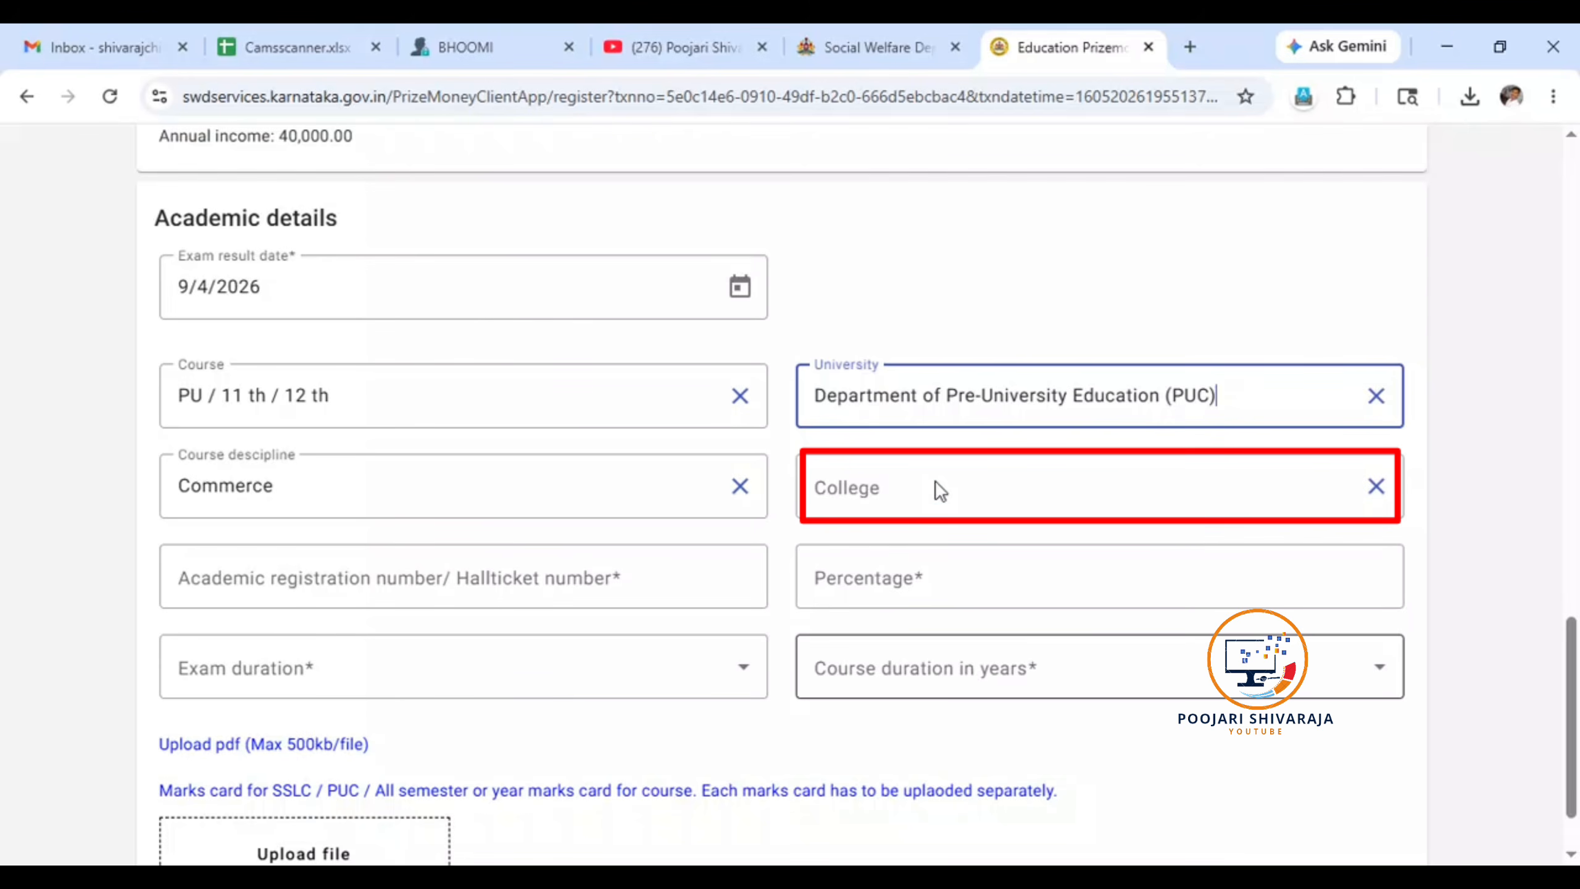
pyautogui.click(1081, 489)
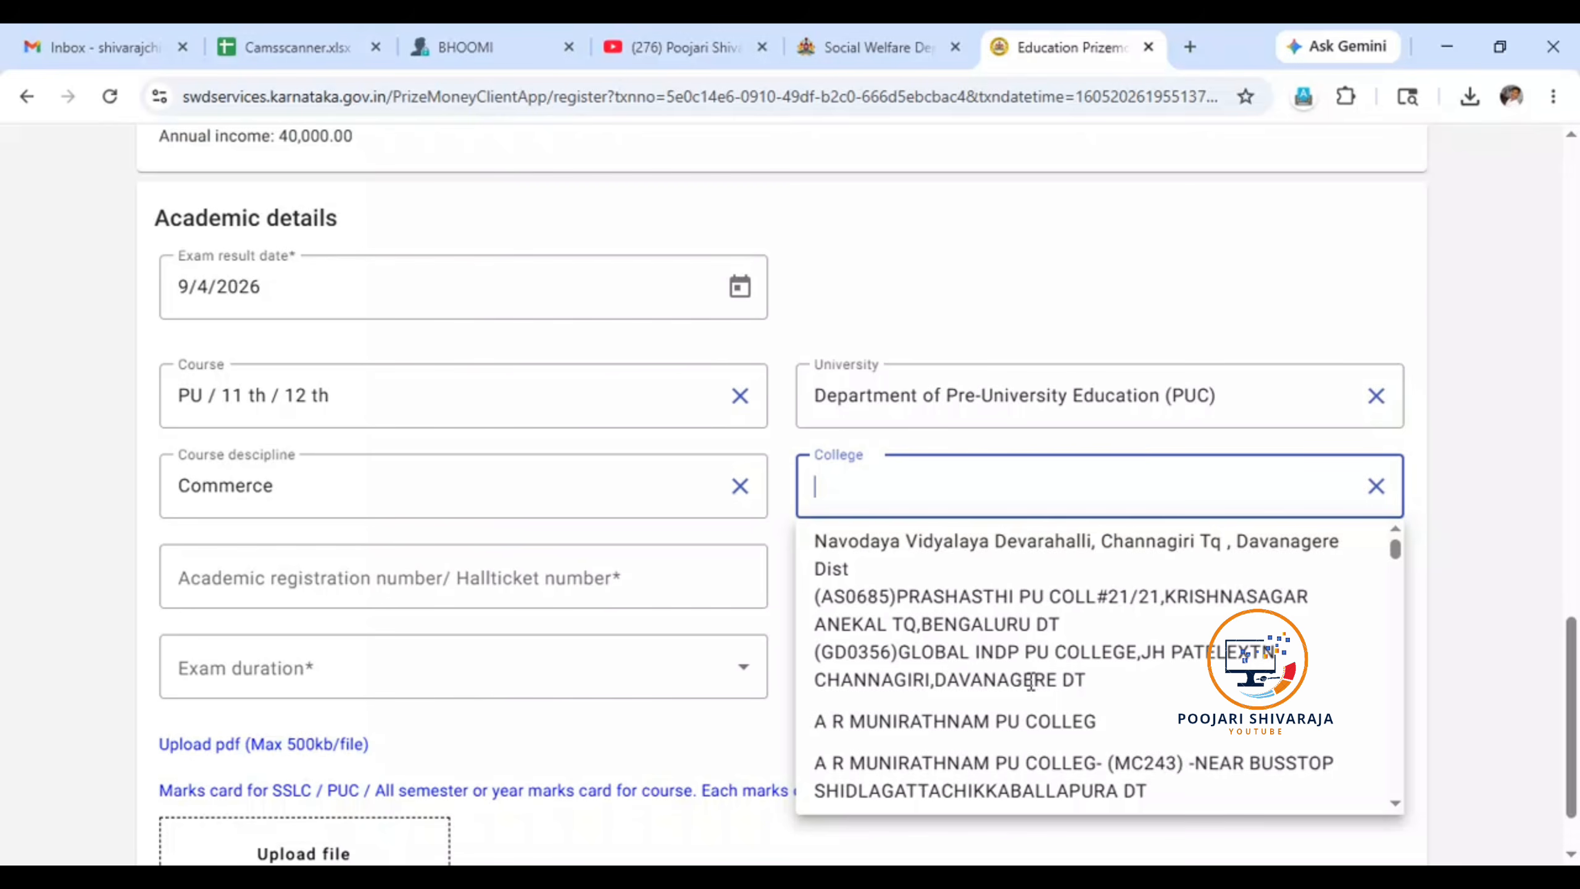
pyautogui.scroll(-5, 1030, 683)
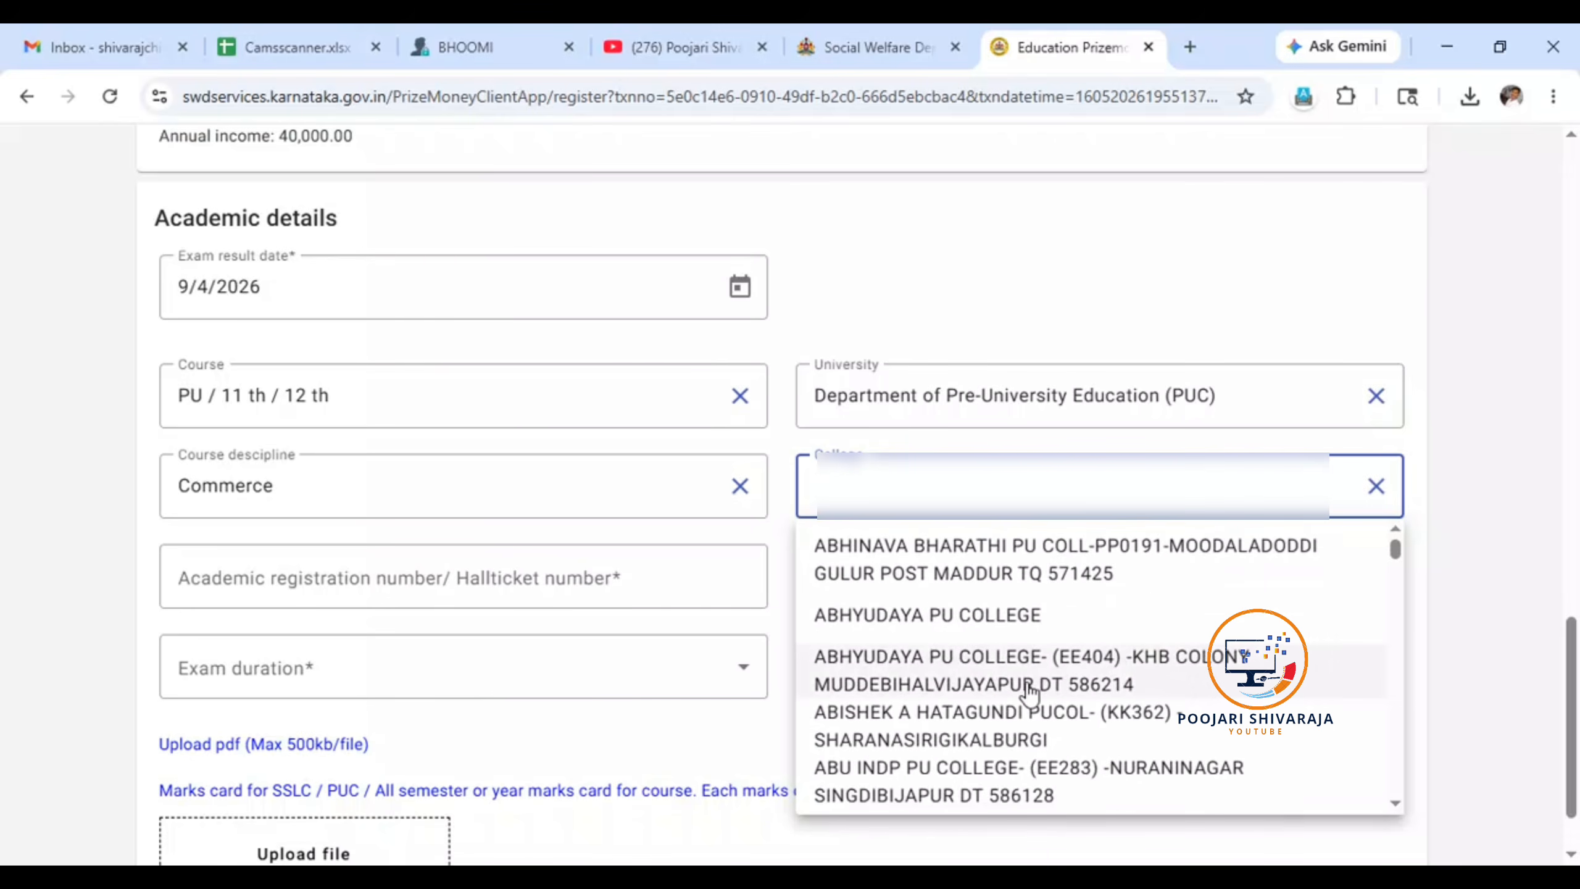
pyautogui.scroll(-8, 1027, 687)
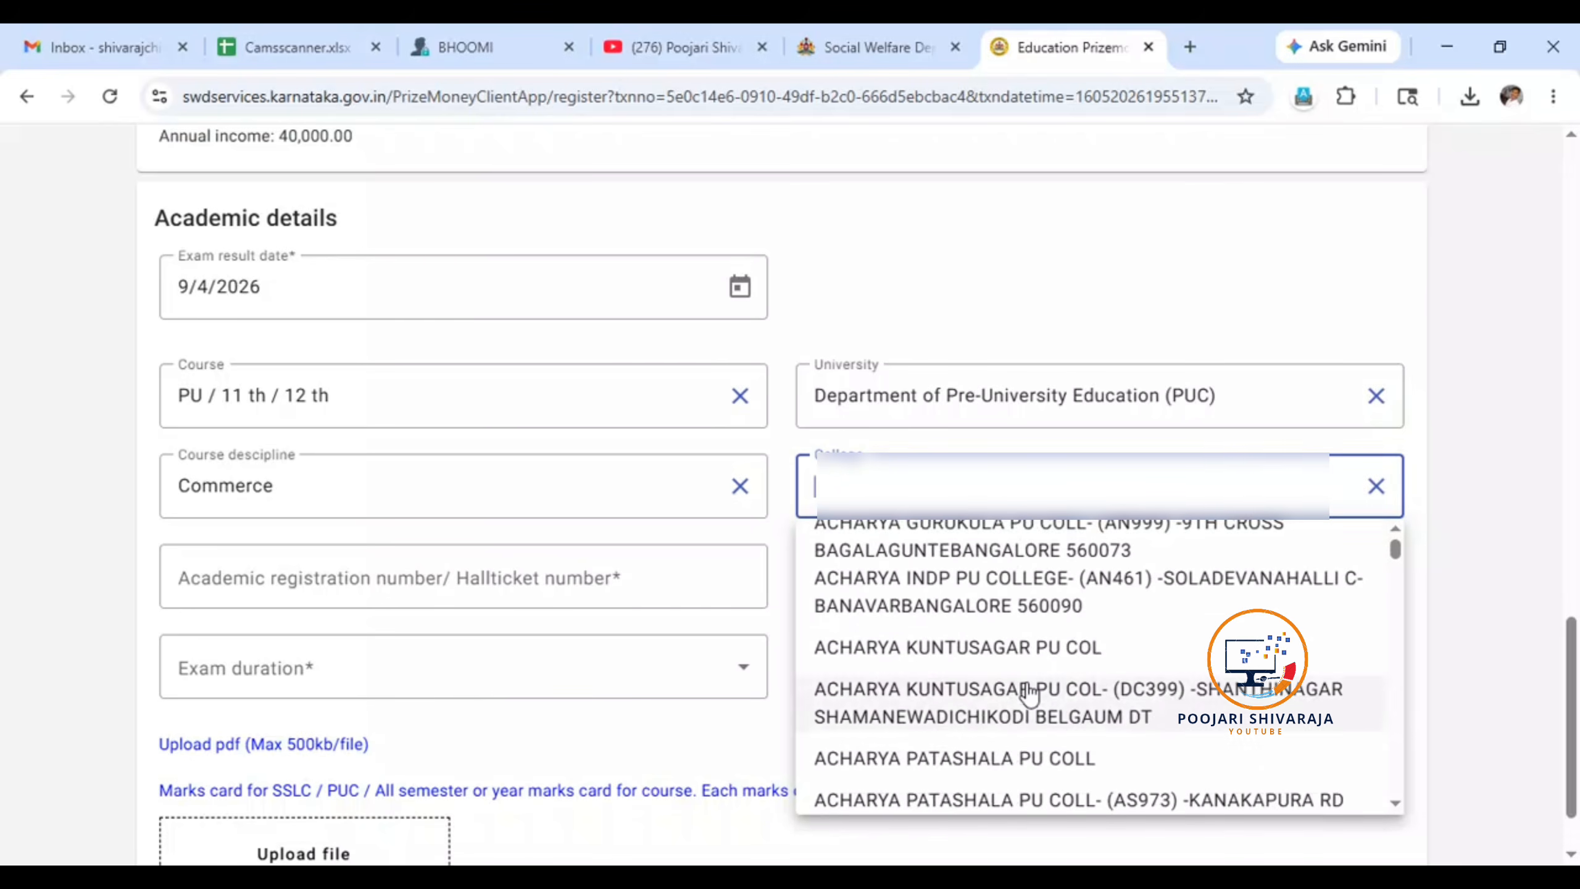
pyautogui.scroll(-3, 1027, 691)
pyautogui.scroll(-3, 1029, 694)
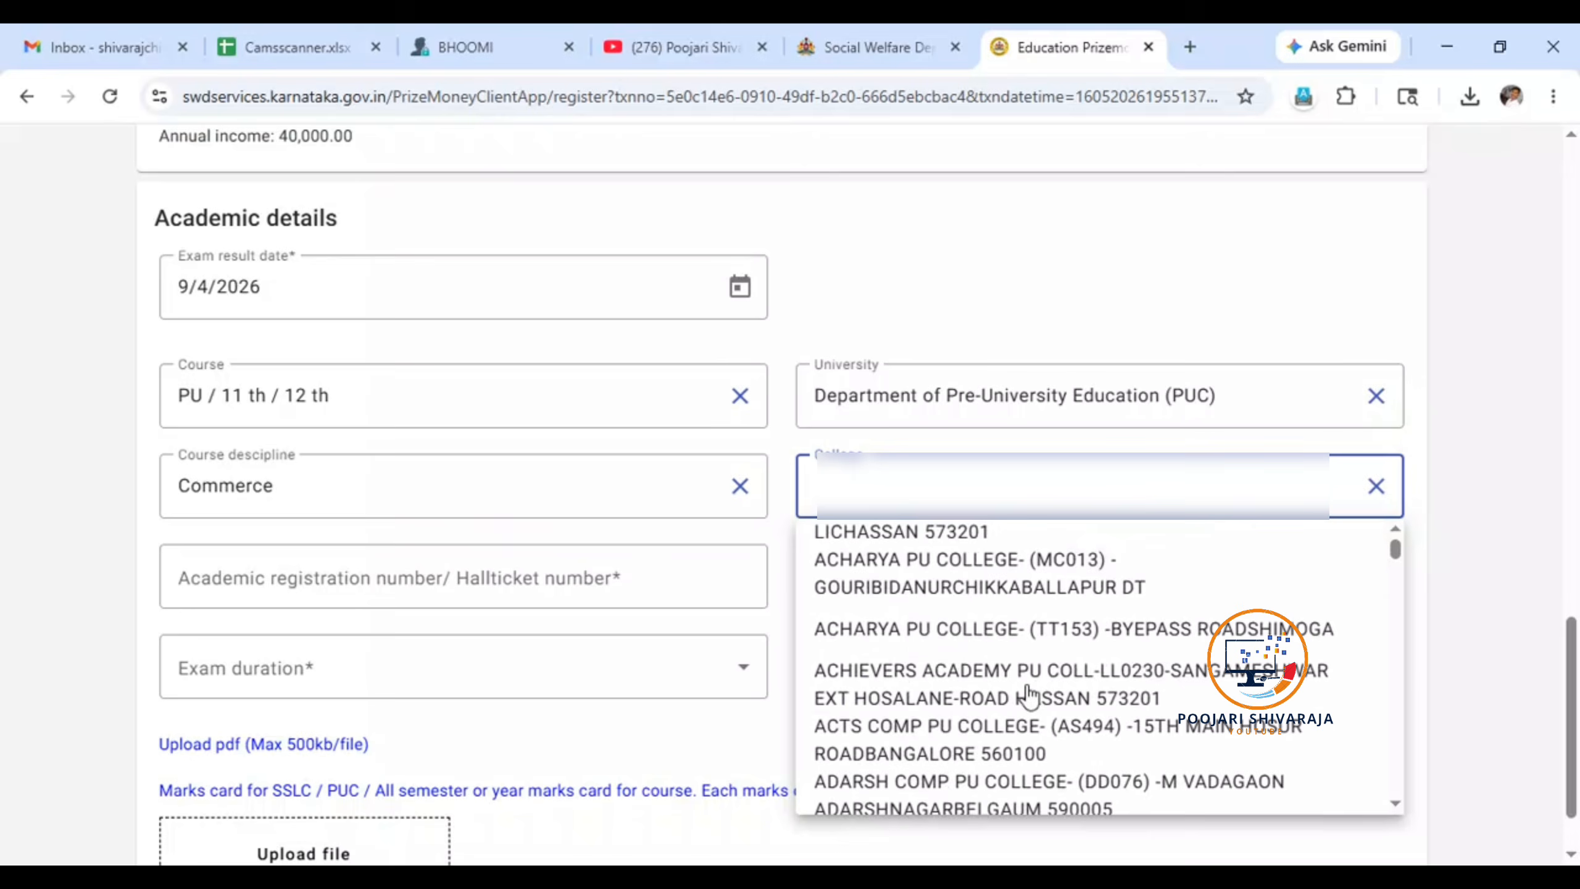
pyautogui.click(974, 646)
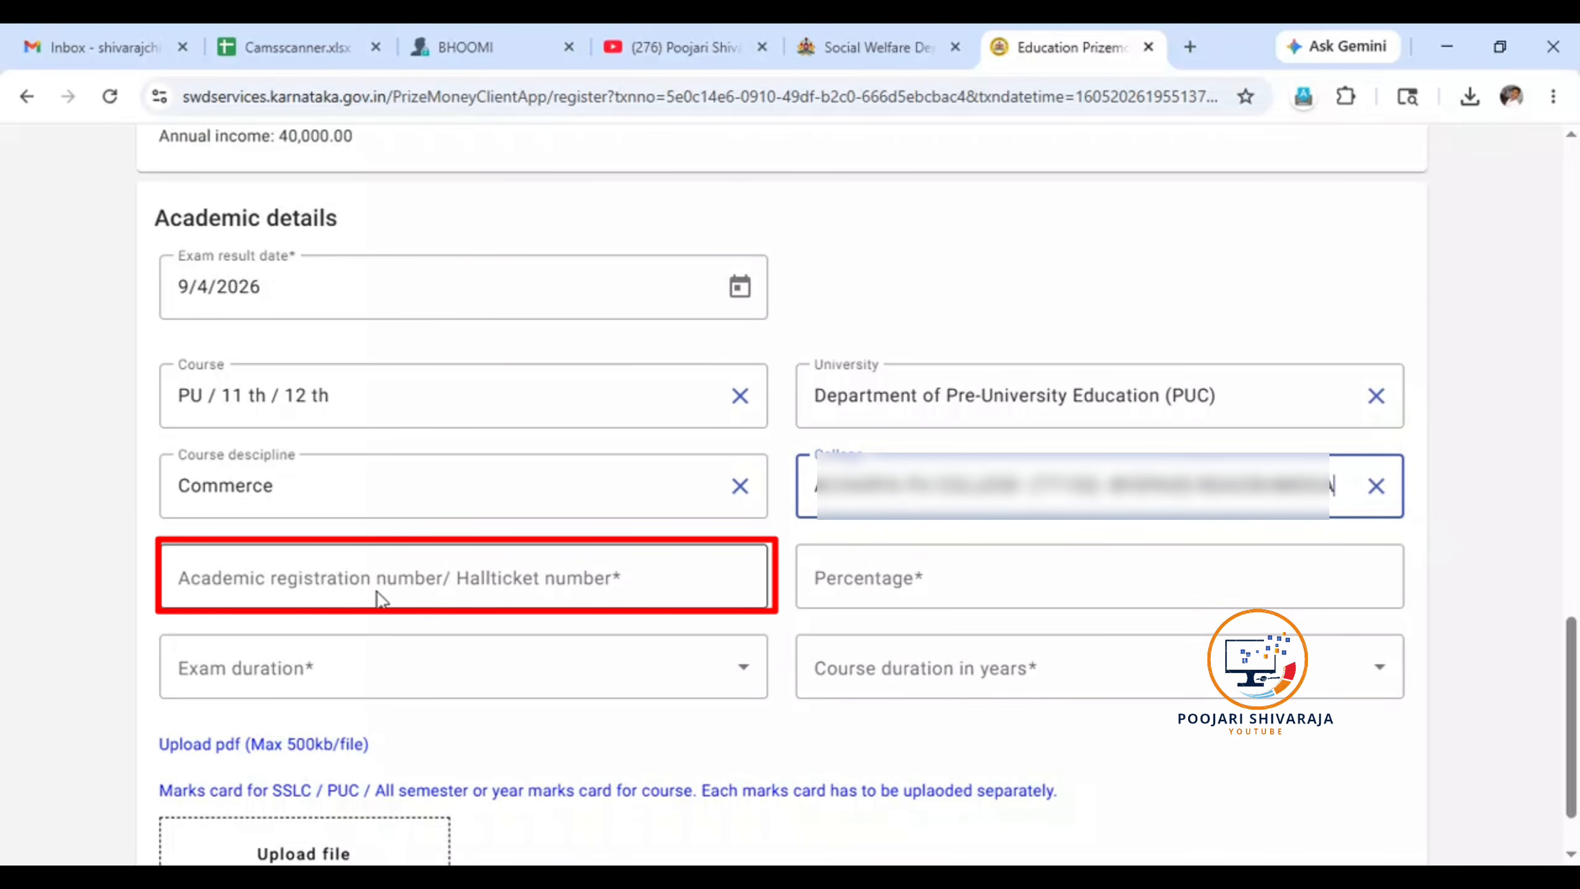
# Enter the student's registration / hall ticket number
pyautogui.click(477, 585)
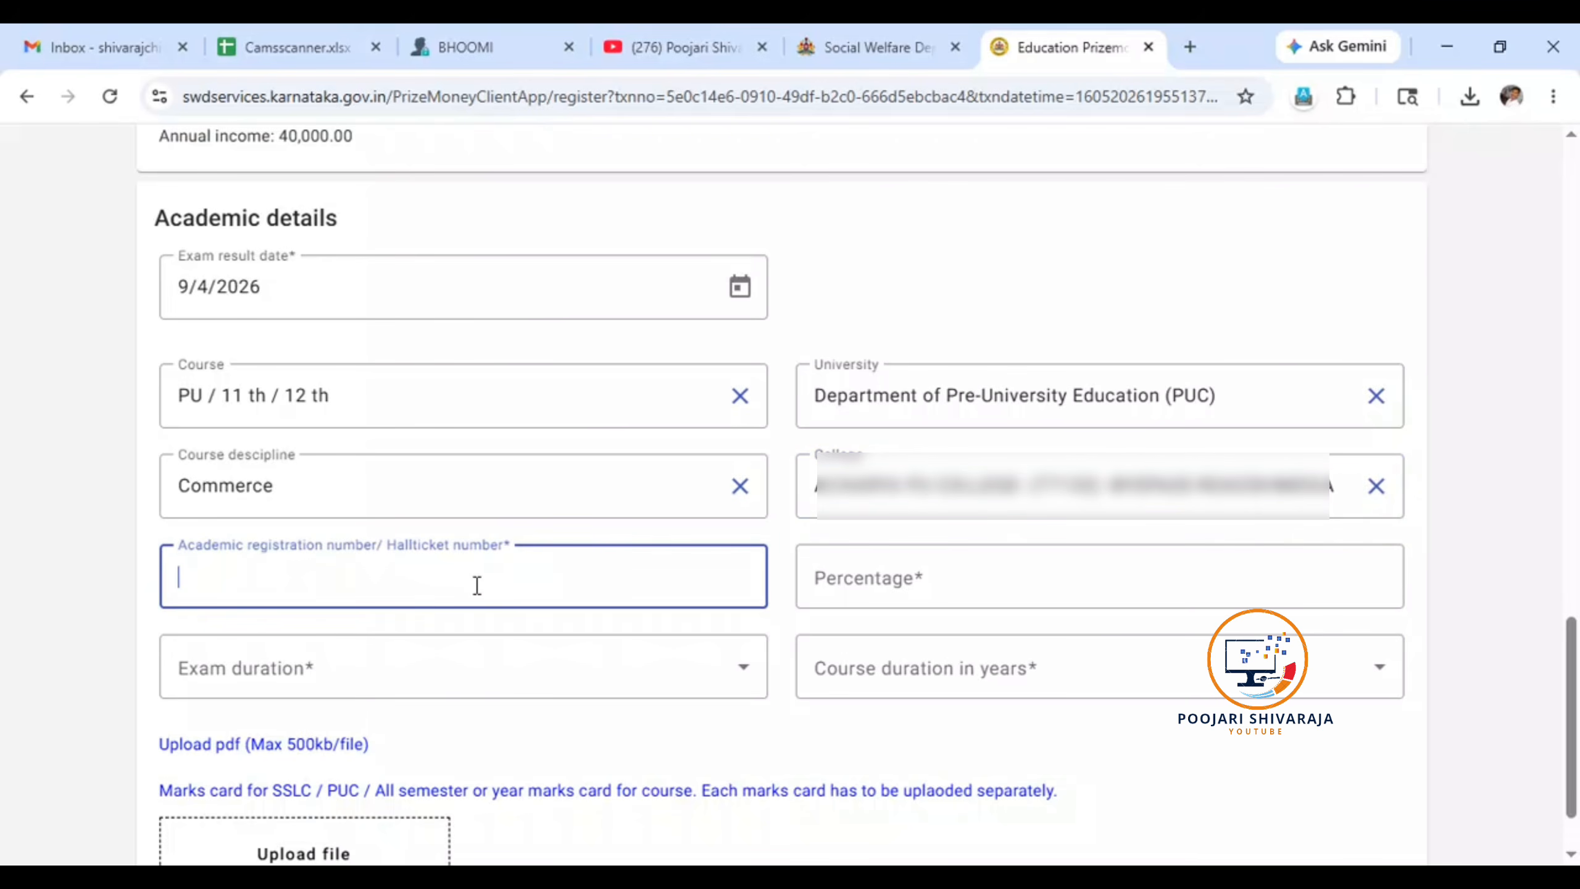
pyautogui.write('20269')
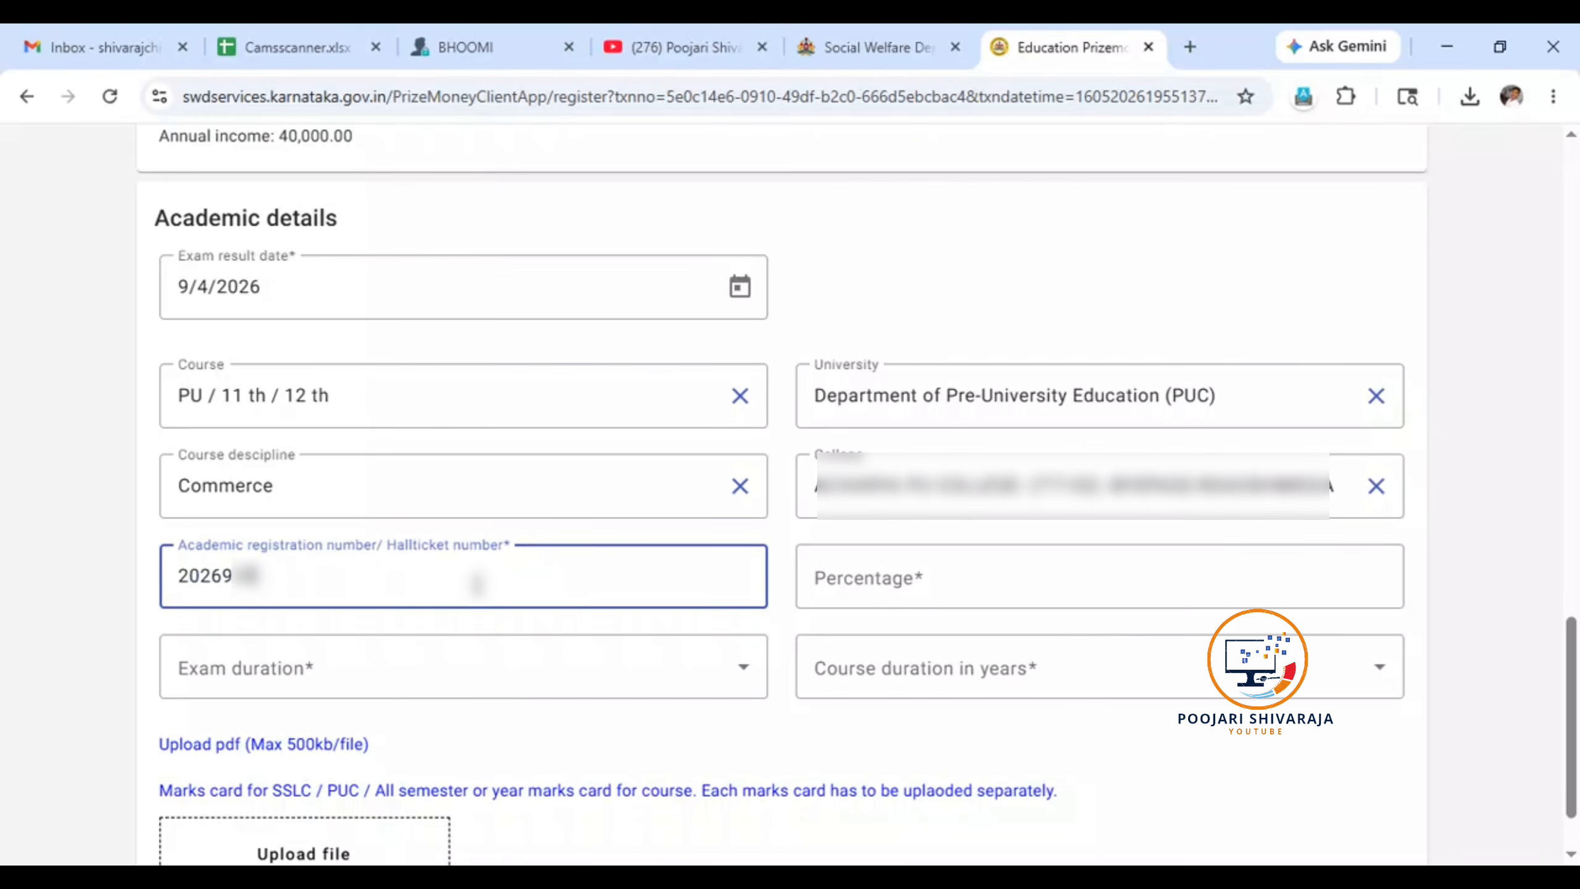
pyautogui.write('???')
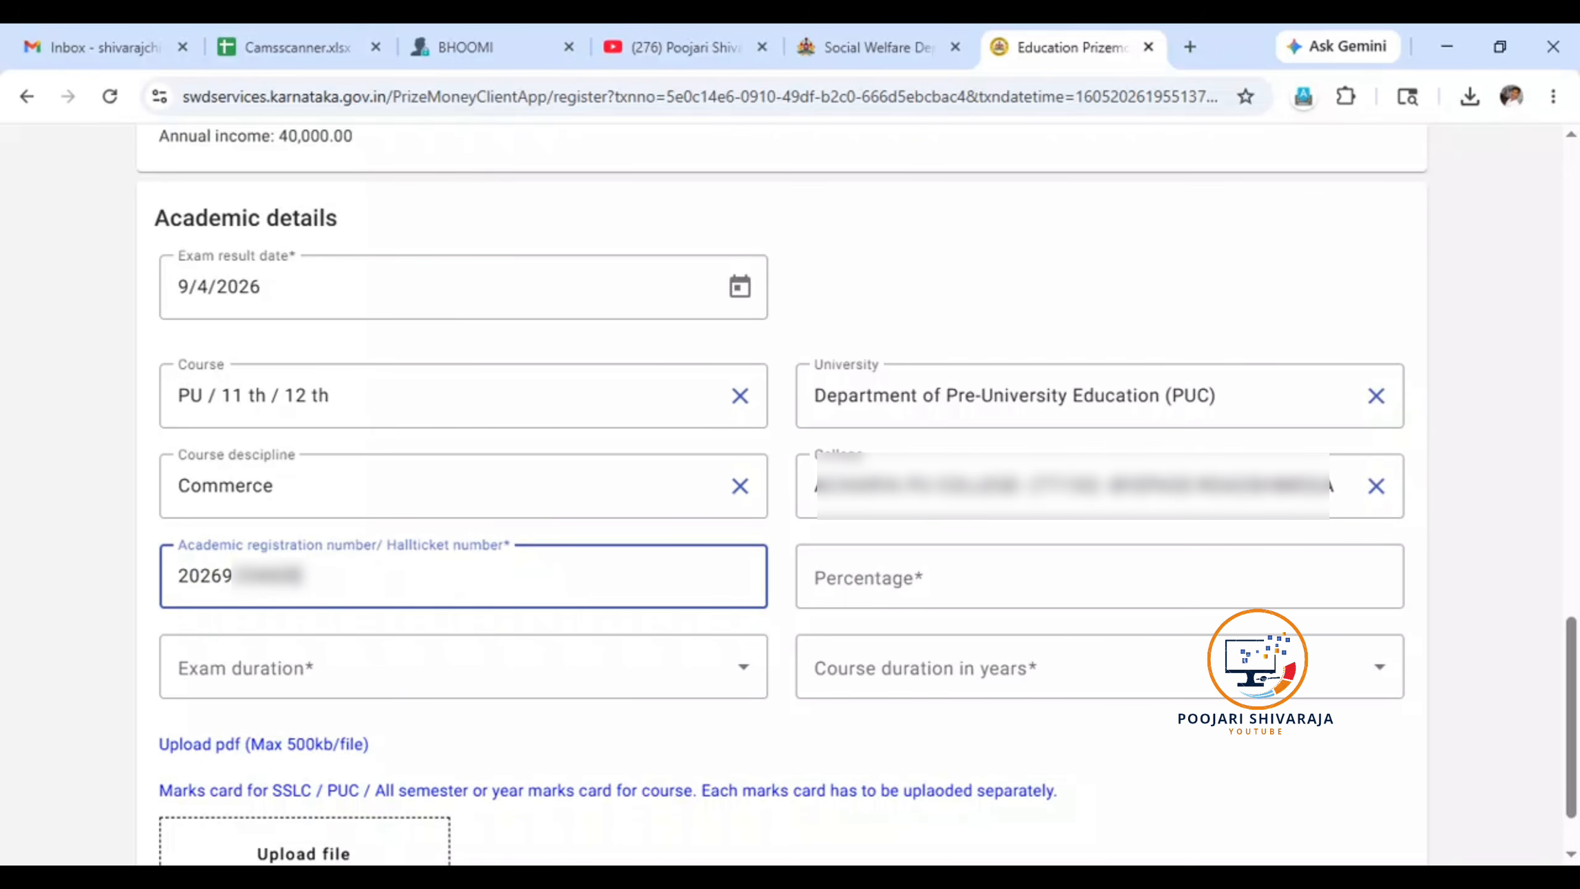
pyautogui.click(903, 587)
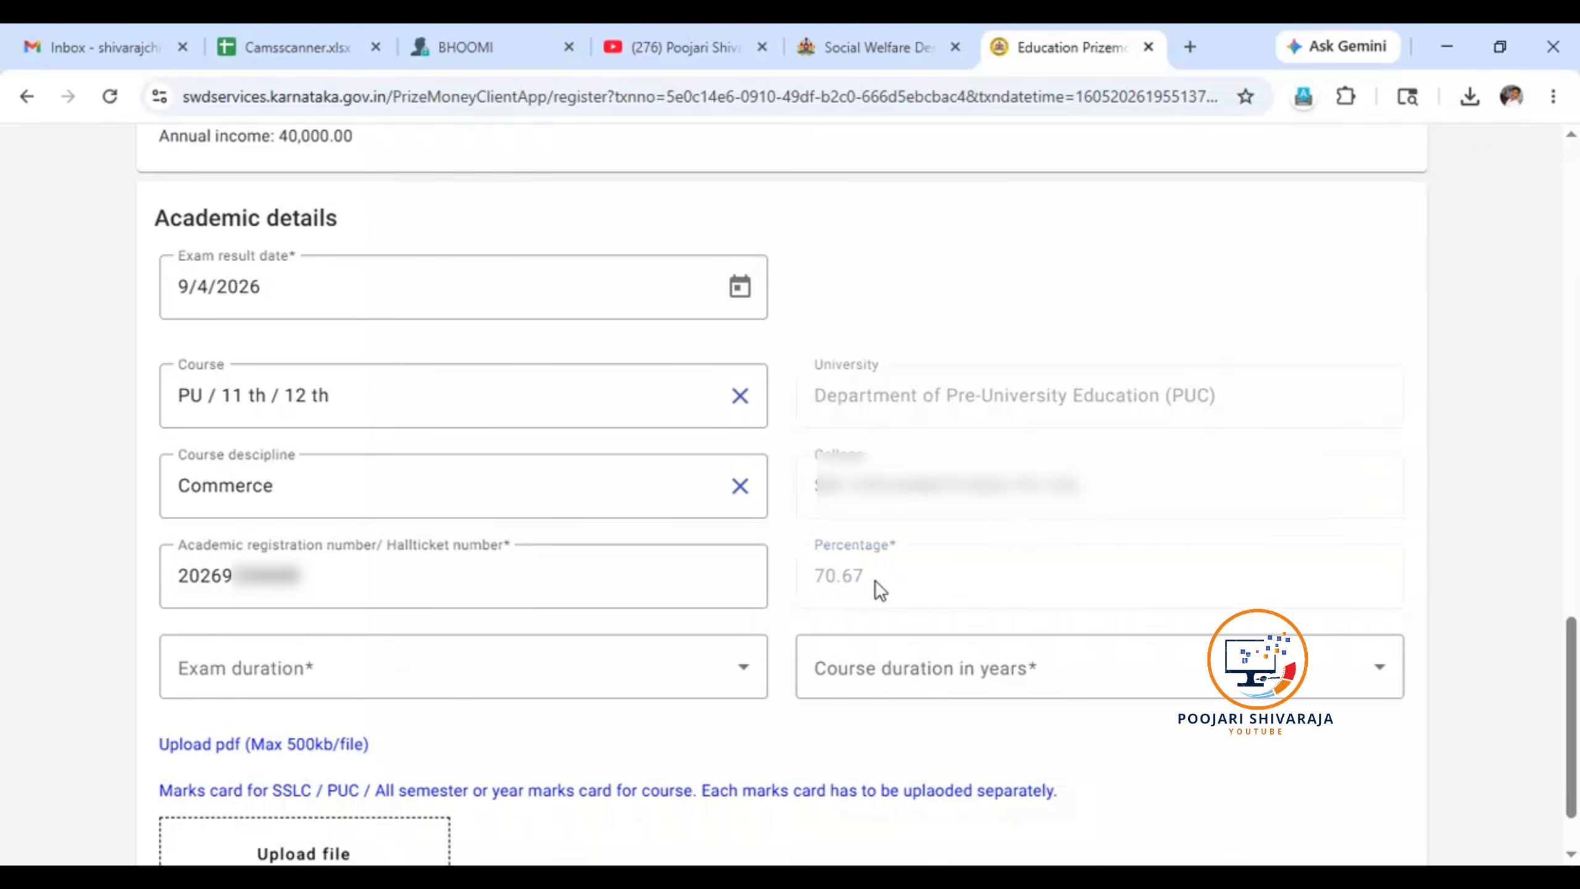
# Set exam duration to Annual and course duration to 2 years
pyautogui.click(312, 672)
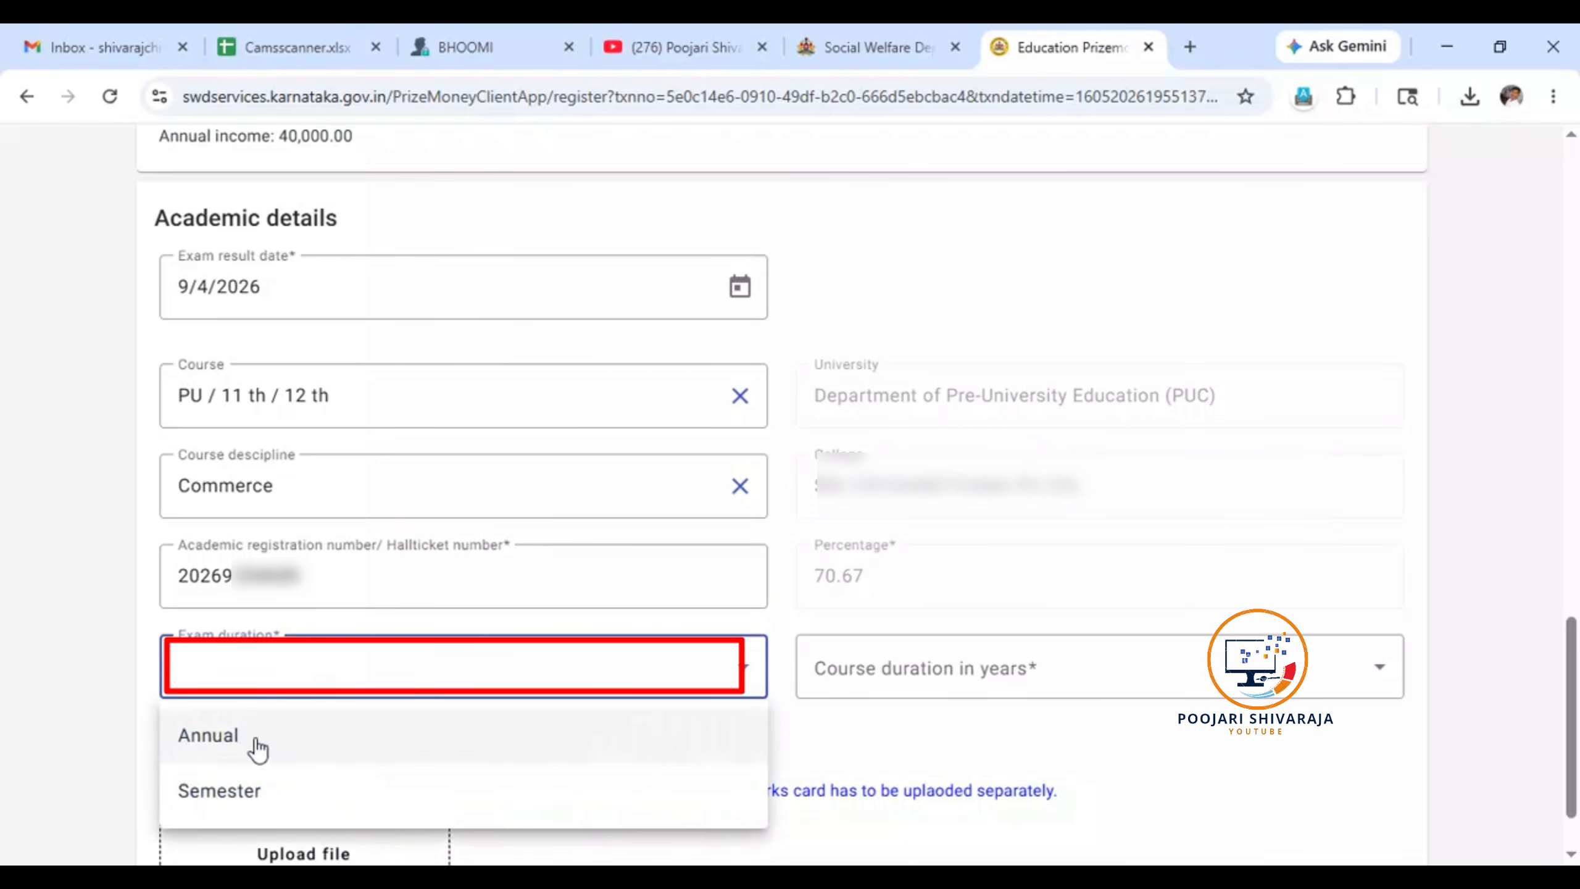
pyautogui.click(296, 749)
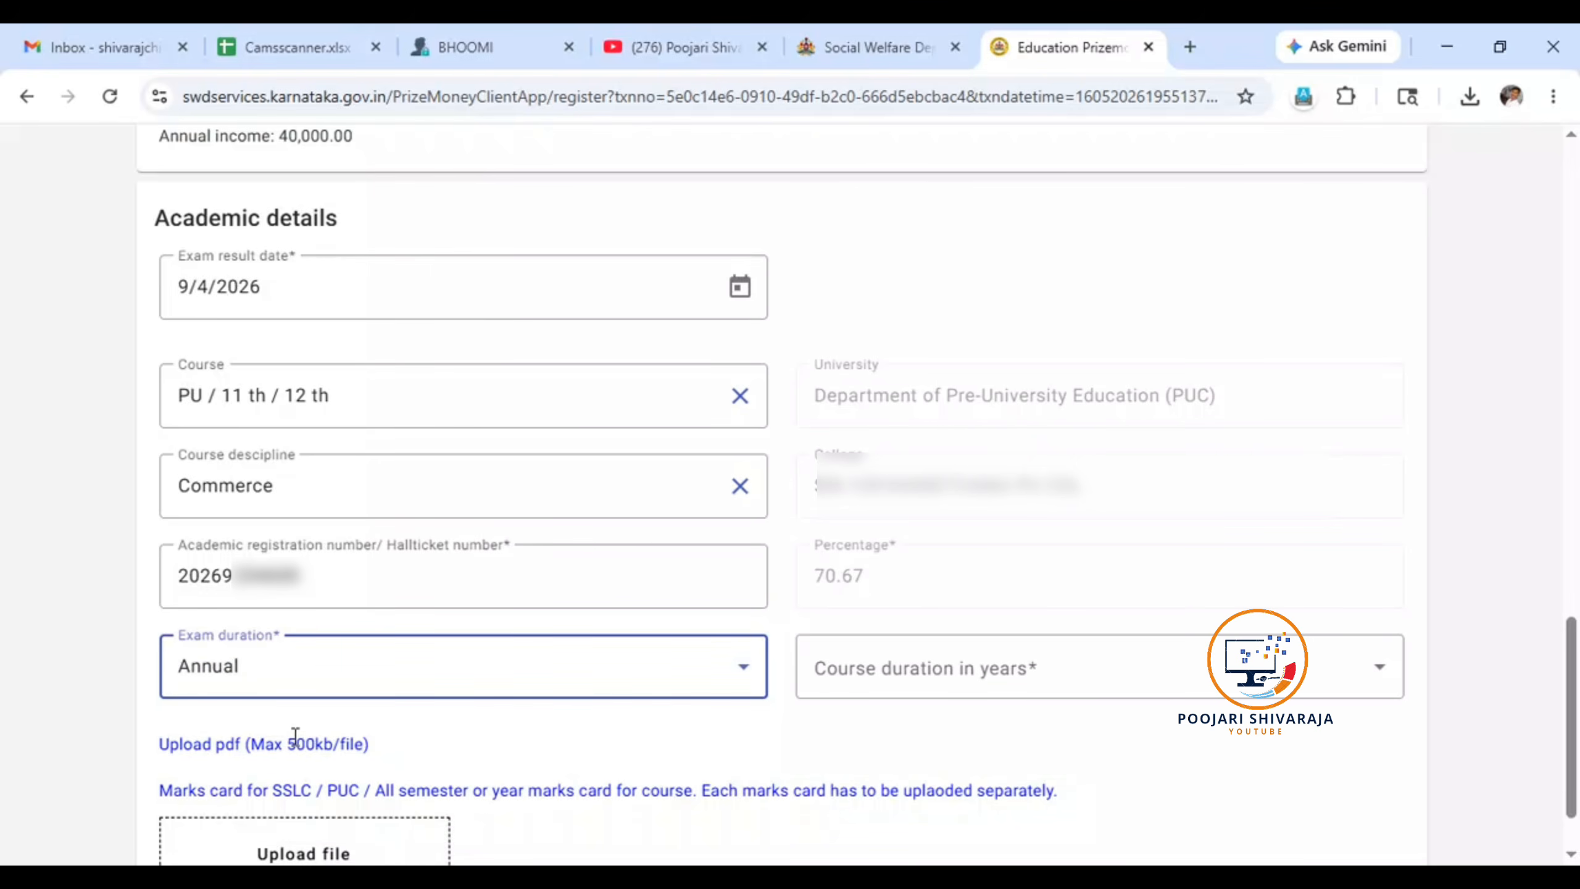
pyautogui.click(1015, 677)
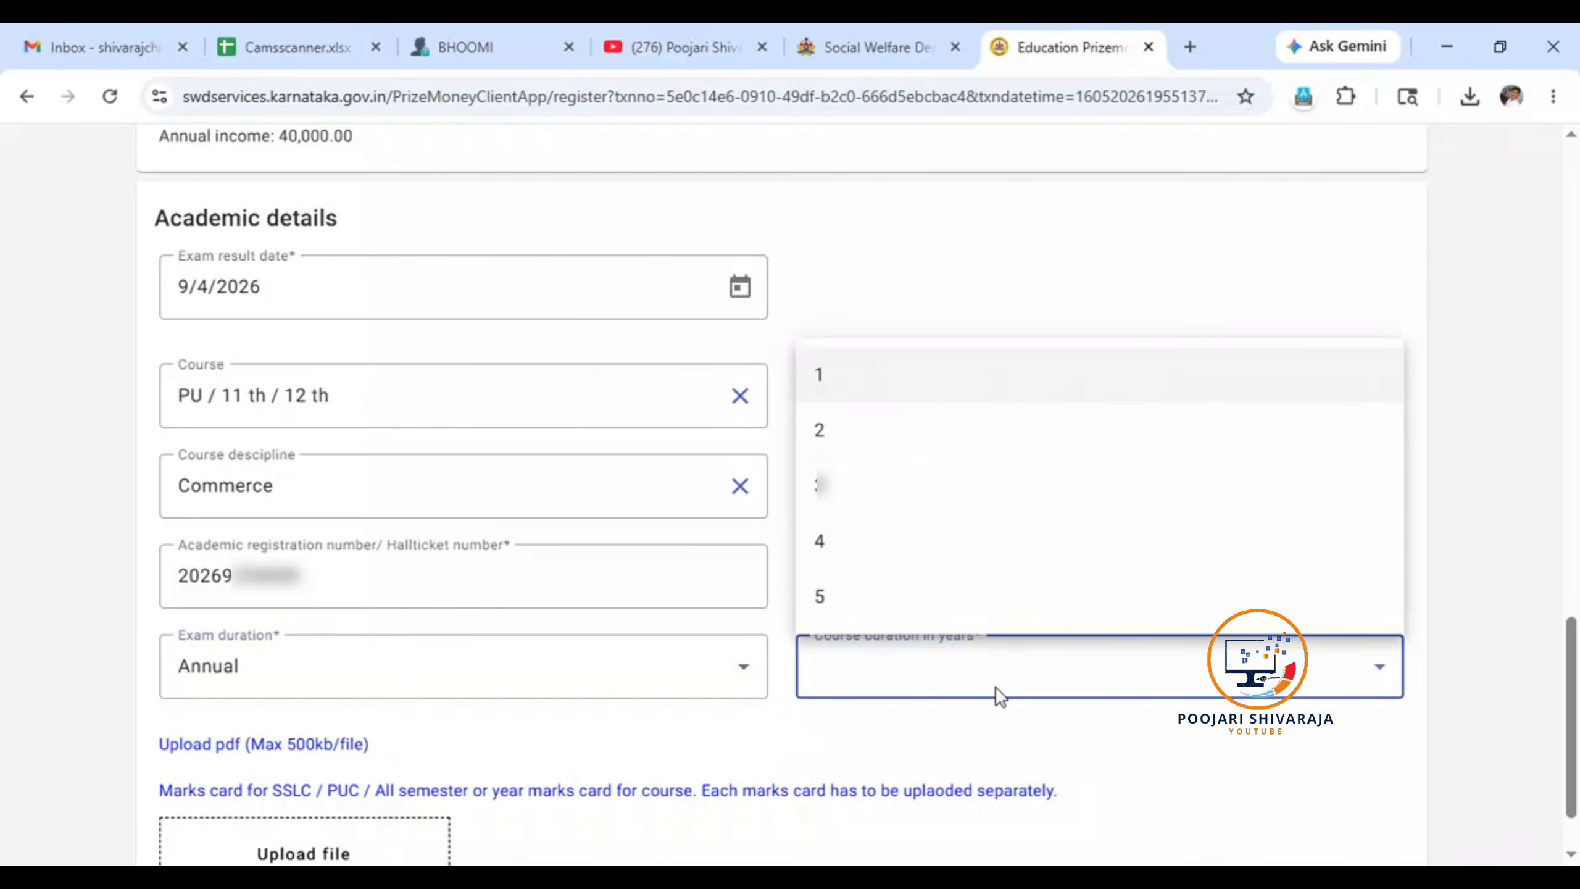
pyautogui.click(895, 443)
pyautogui.scroll(-2, 770, 718)
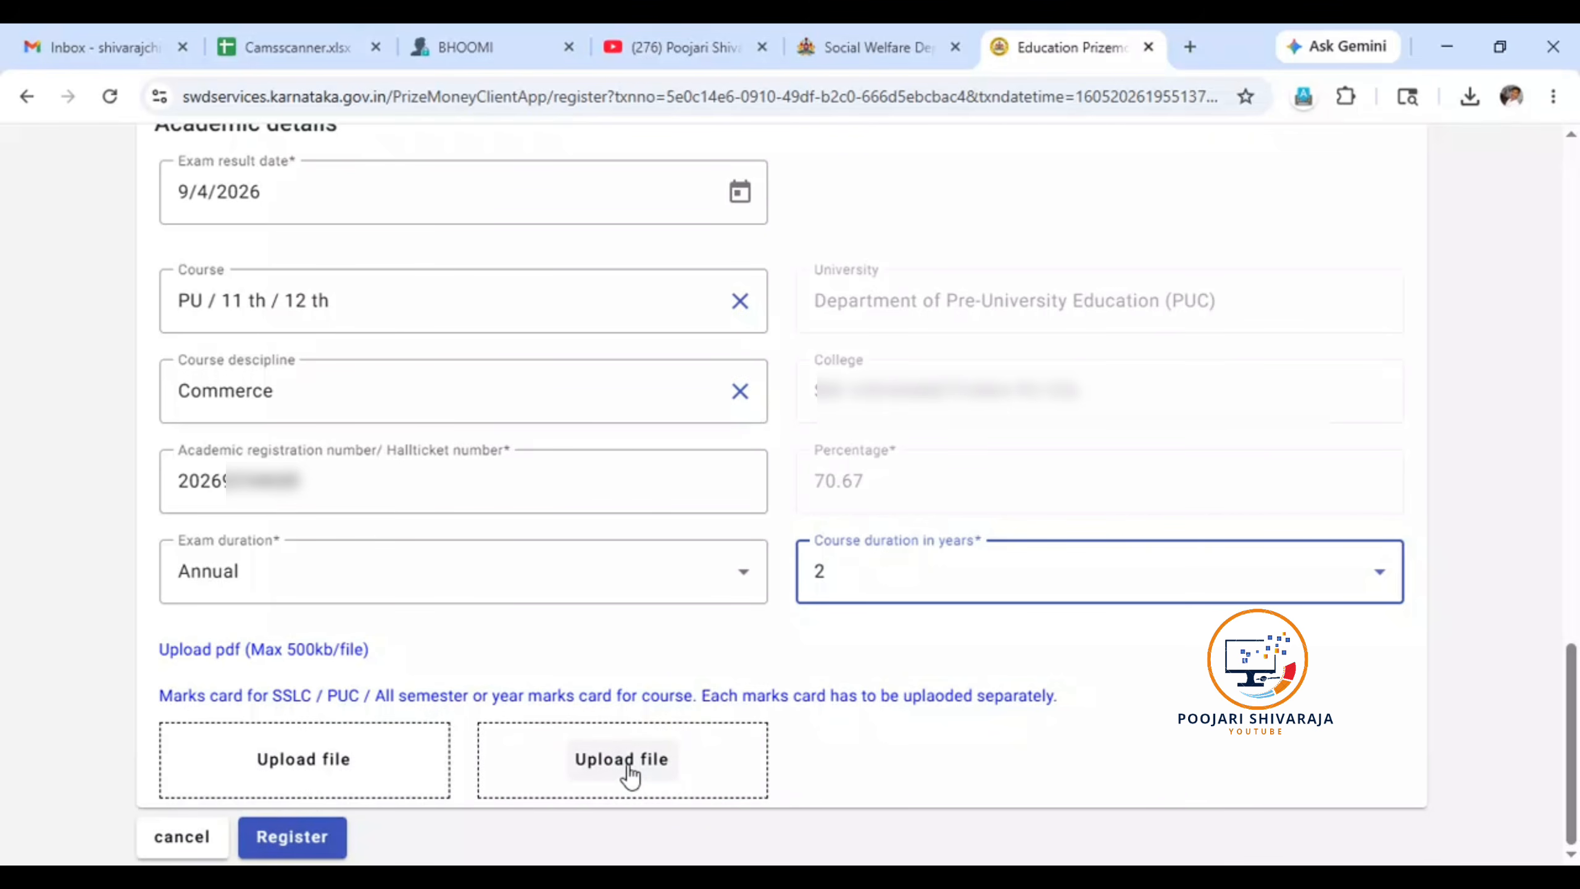
# Attach one marks card PDF from Downloads to each of the two Upload file fields
pyautogui.click(299, 773)
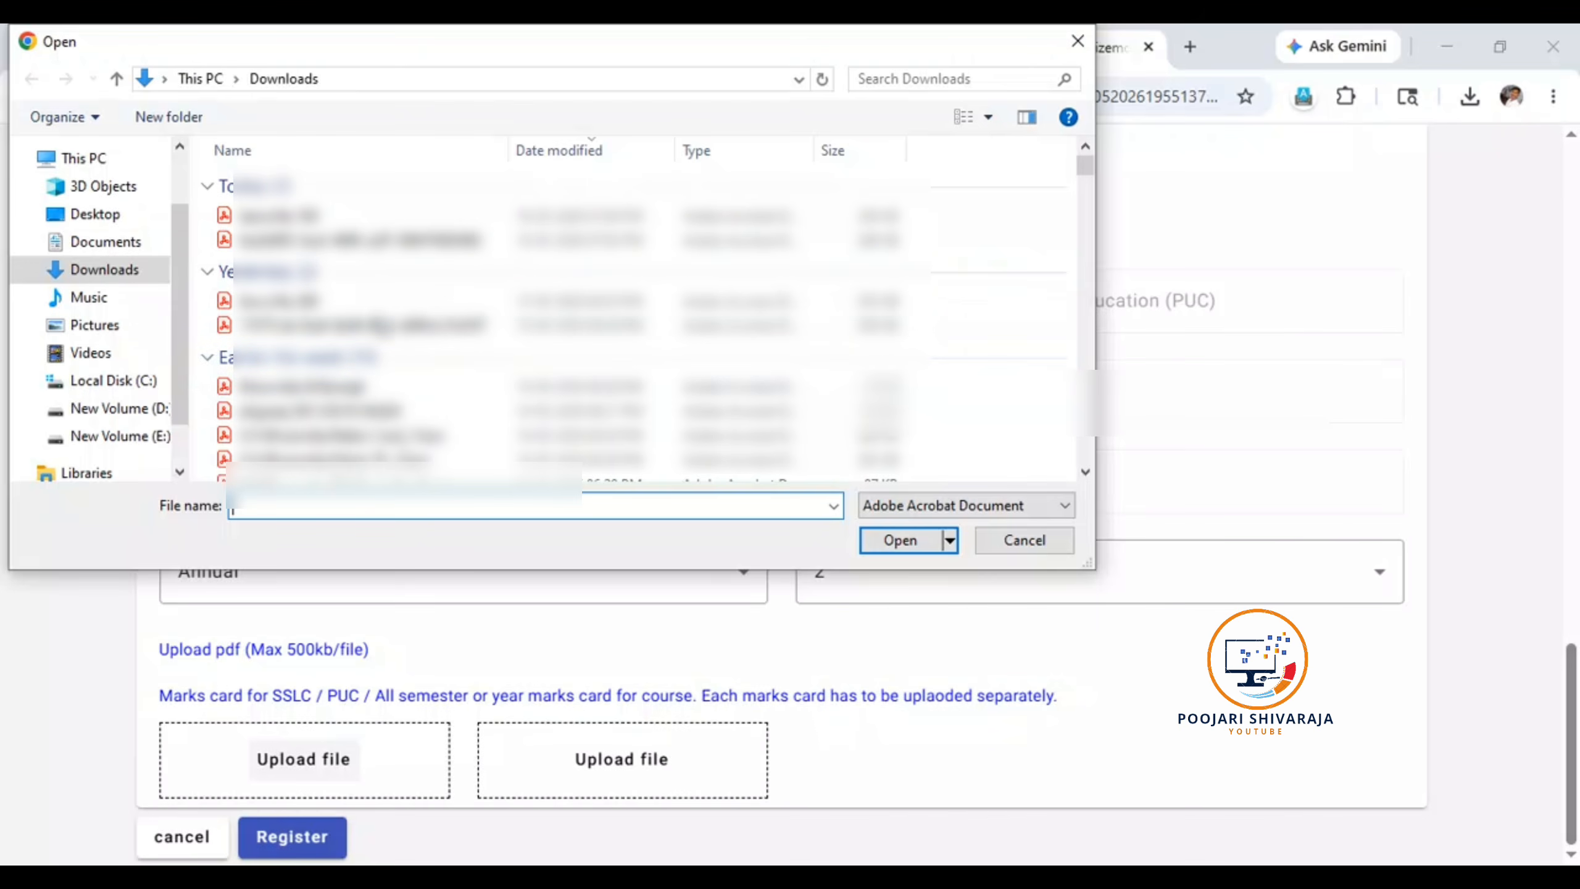
pyautogui.click(386, 216)
pyautogui.click(876, 543)
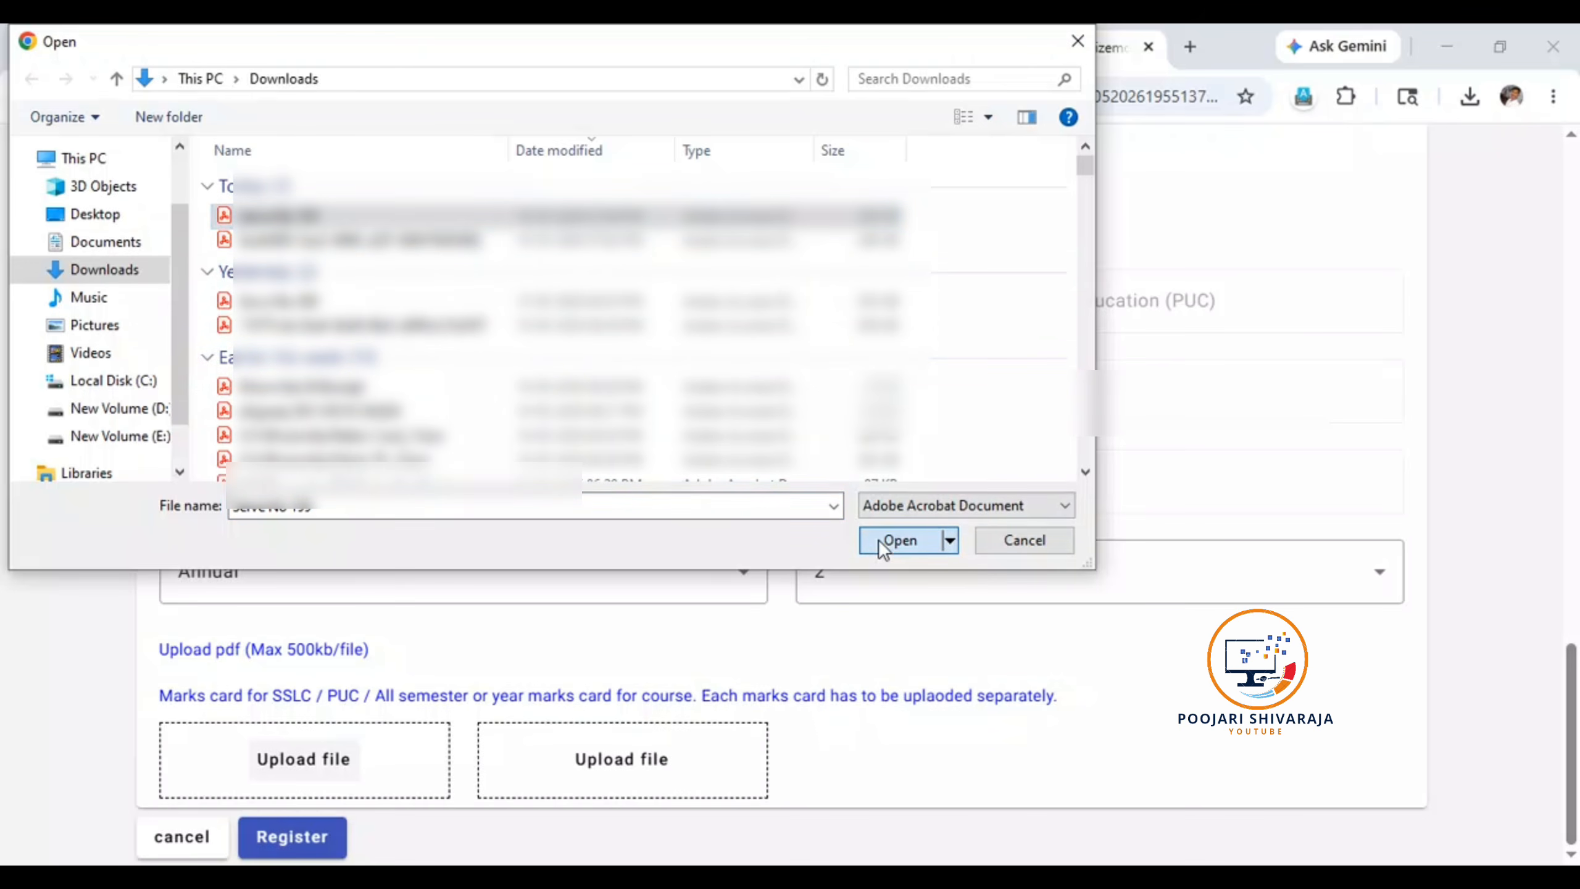
pyautogui.scroll(-1, 384, 760)
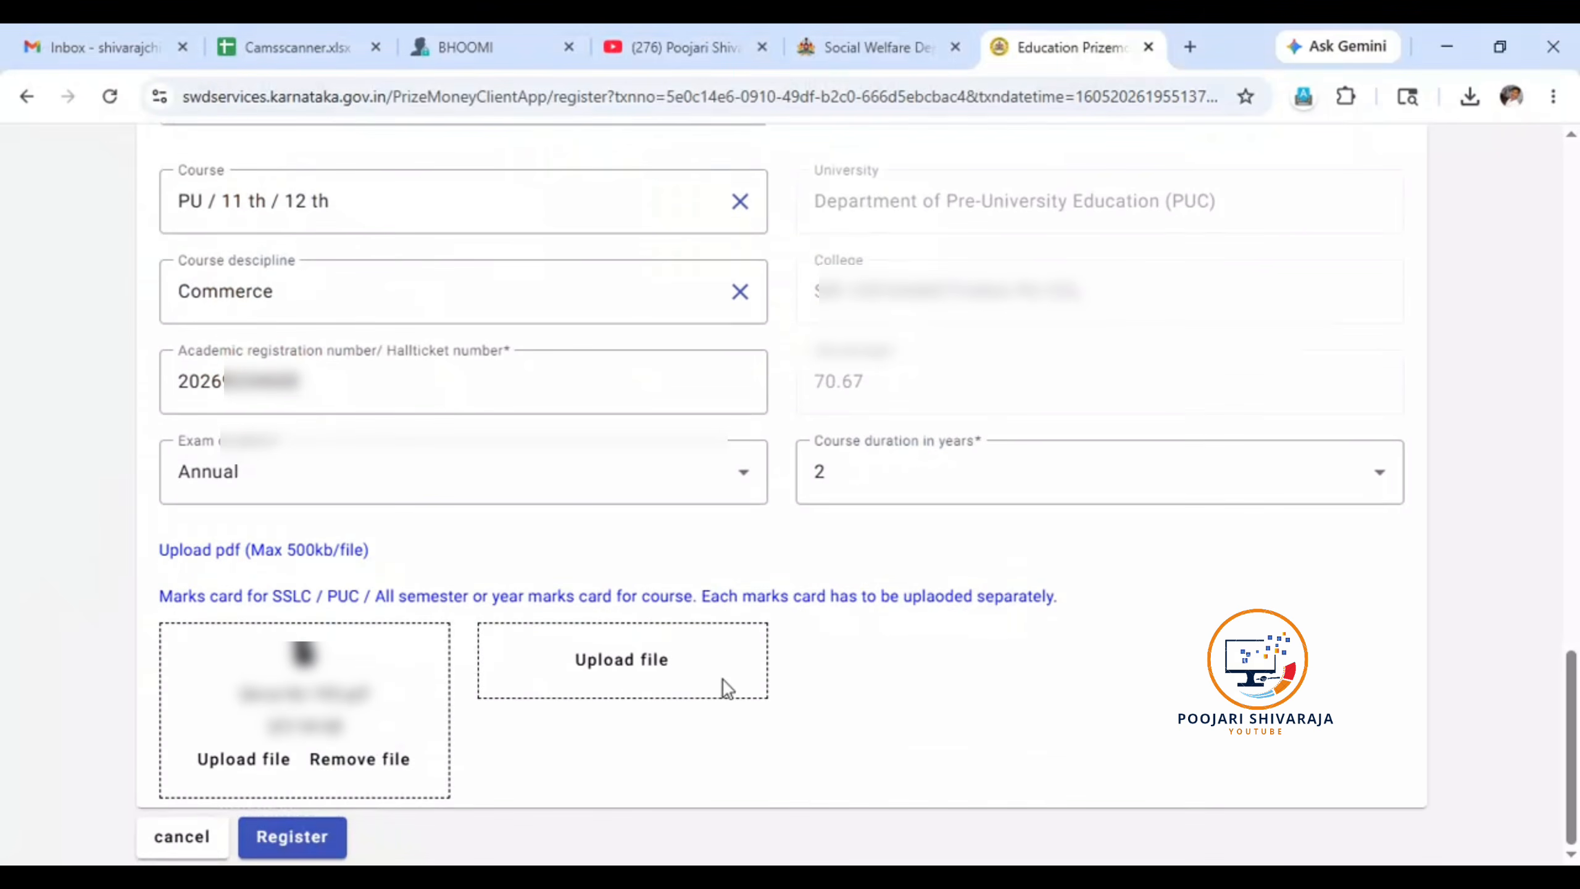
pyautogui.click(649, 668)
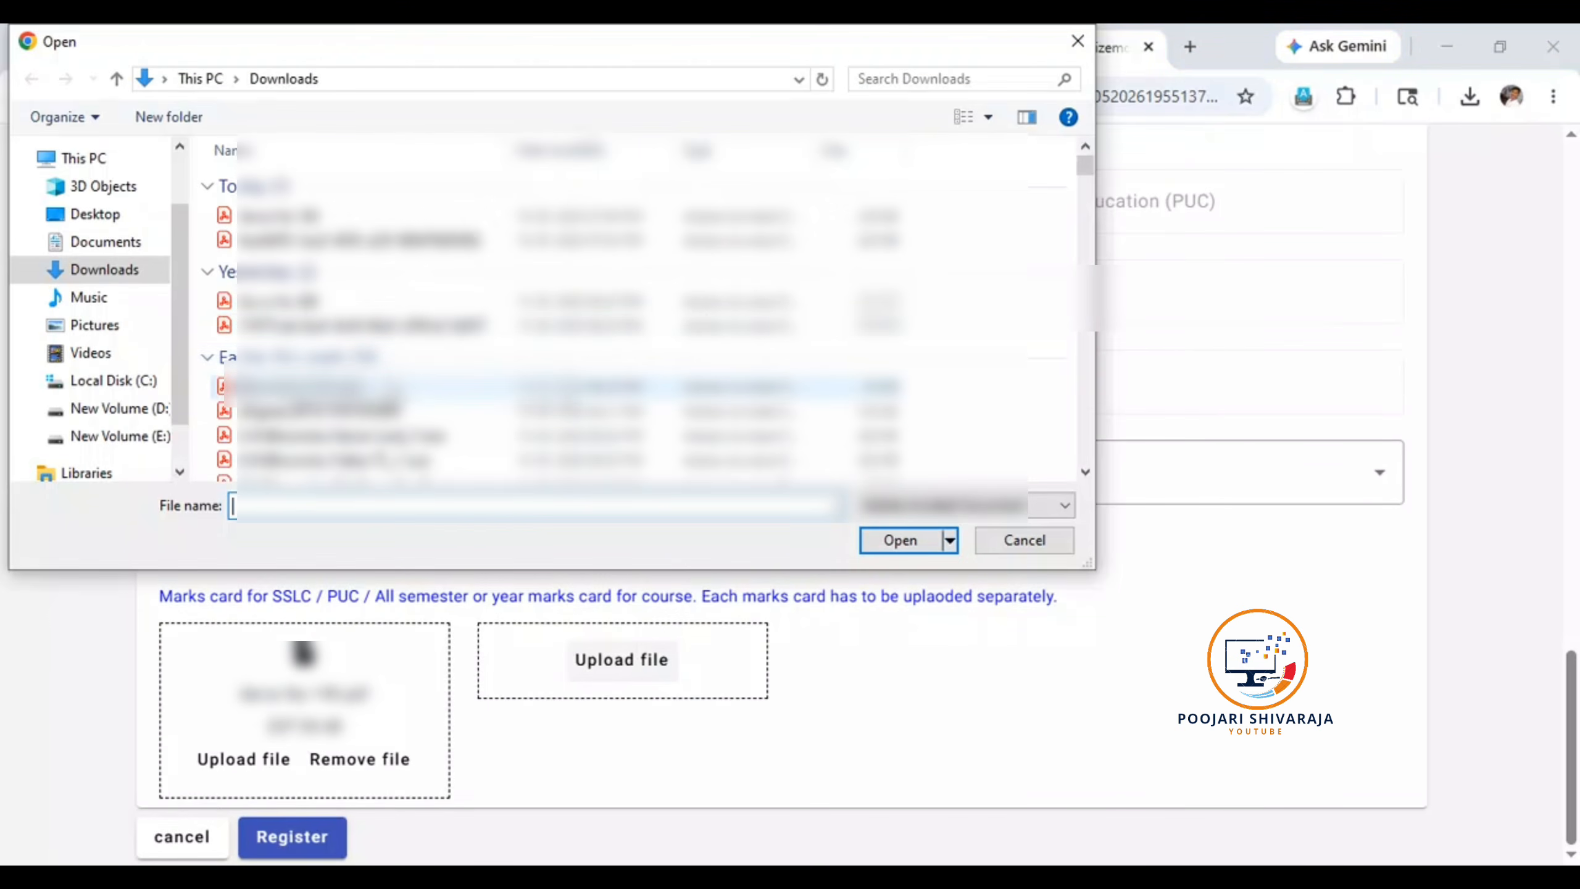
pyautogui.click(391, 387)
pyautogui.click(877, 539)
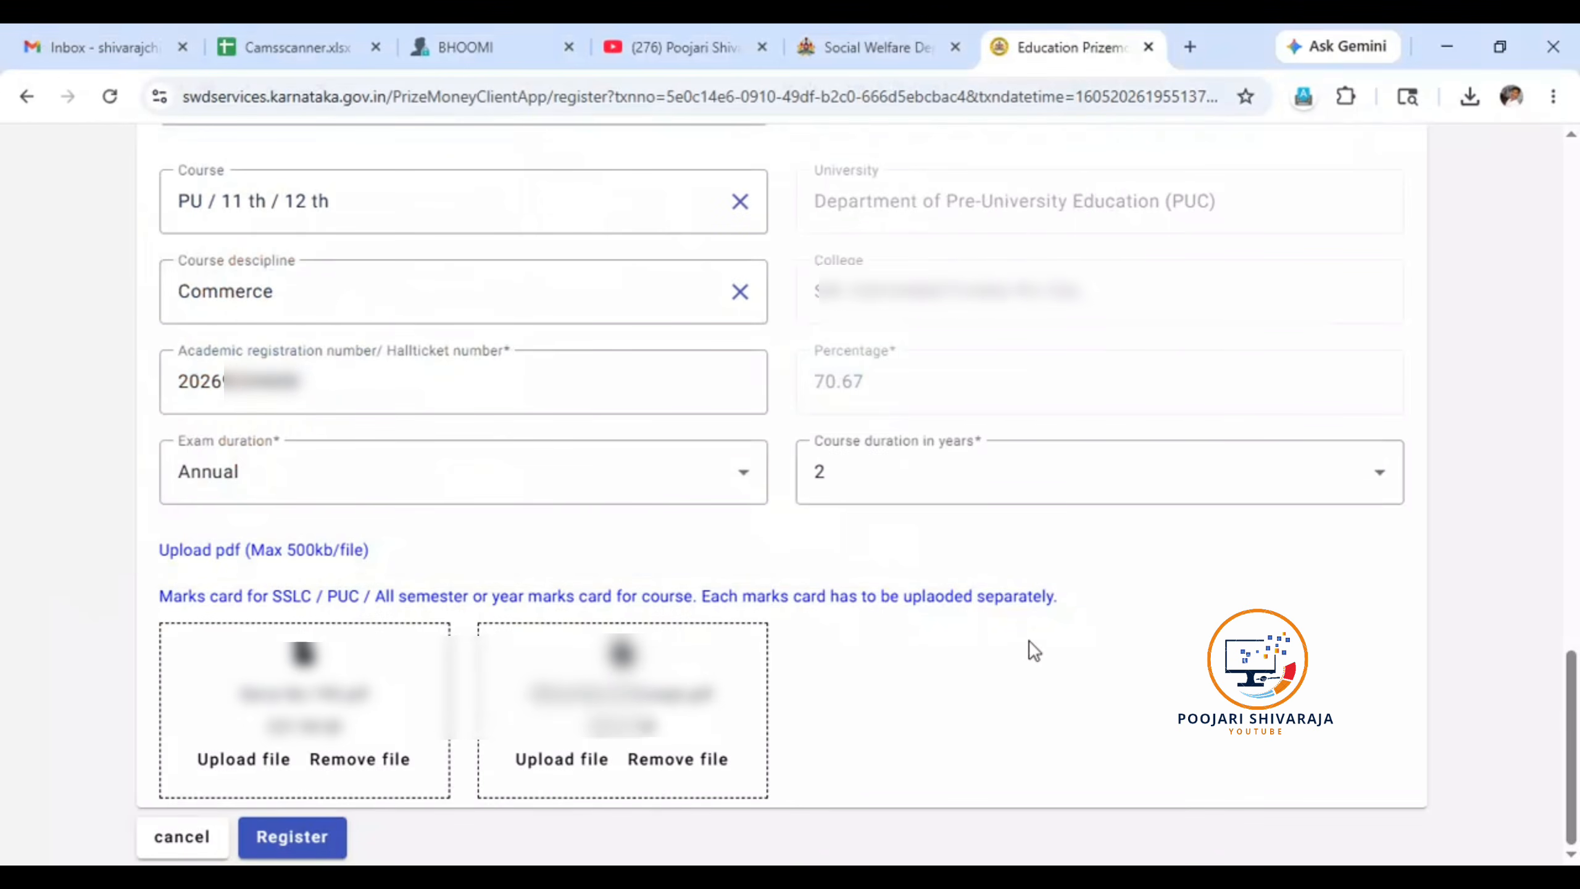
# Submit the completed form, with both marks cards attached, using the Register button
pyautogui.click(302, 840)
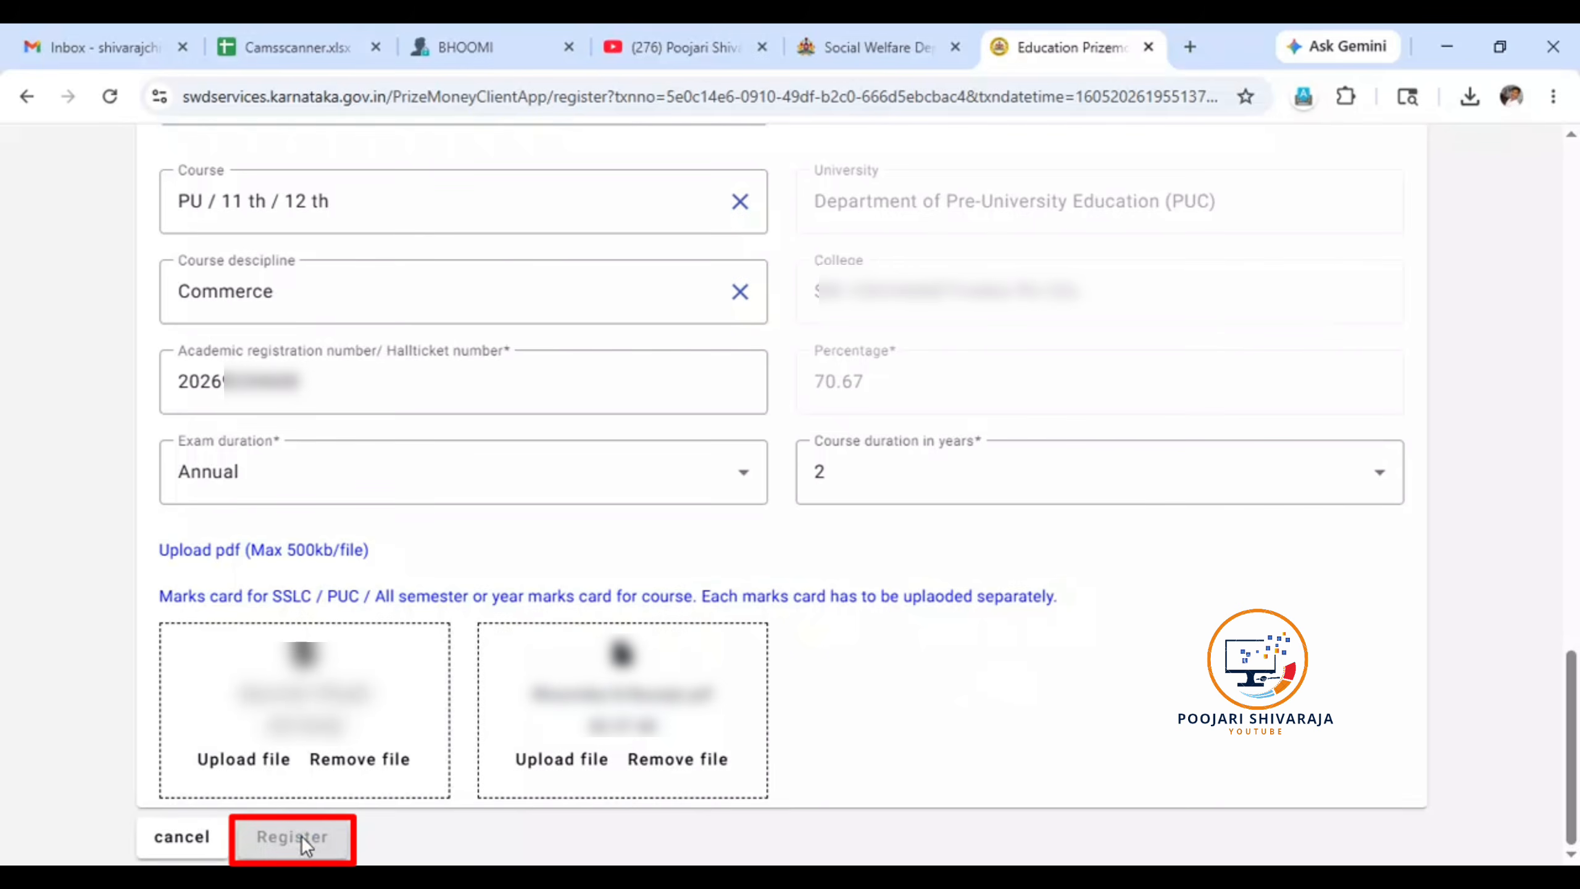